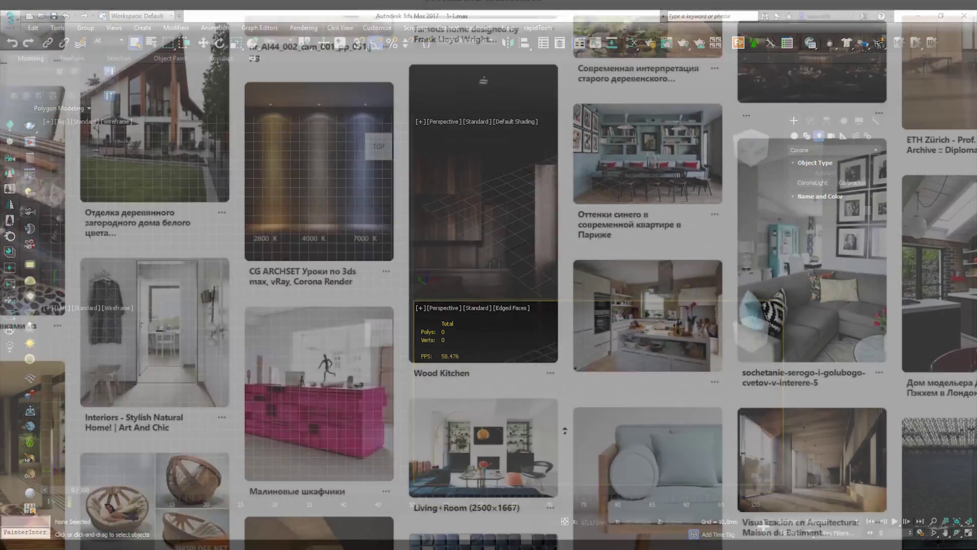
Step: Browse the board of saved interior and architecture reference images
scroll(566, 430, up, 8)
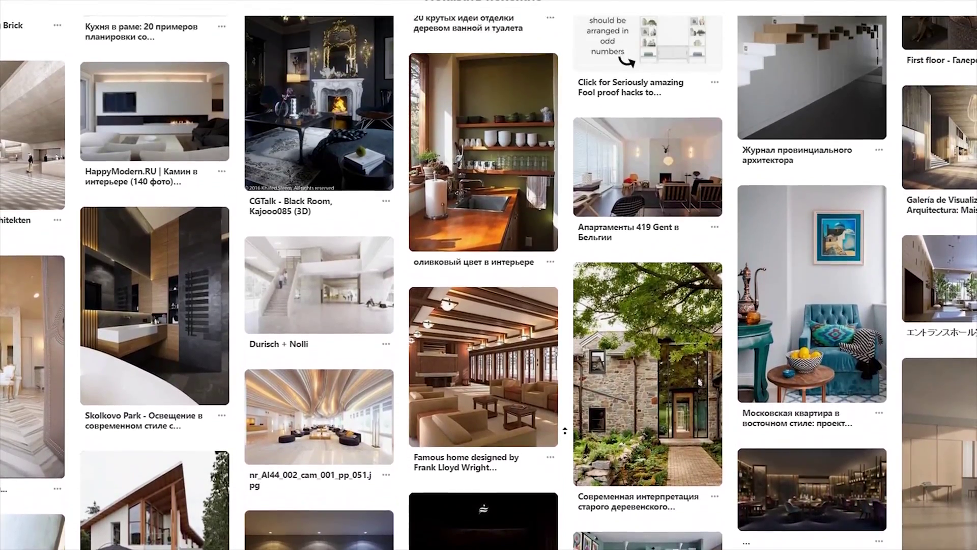
scroll(565, 430, up, 8)
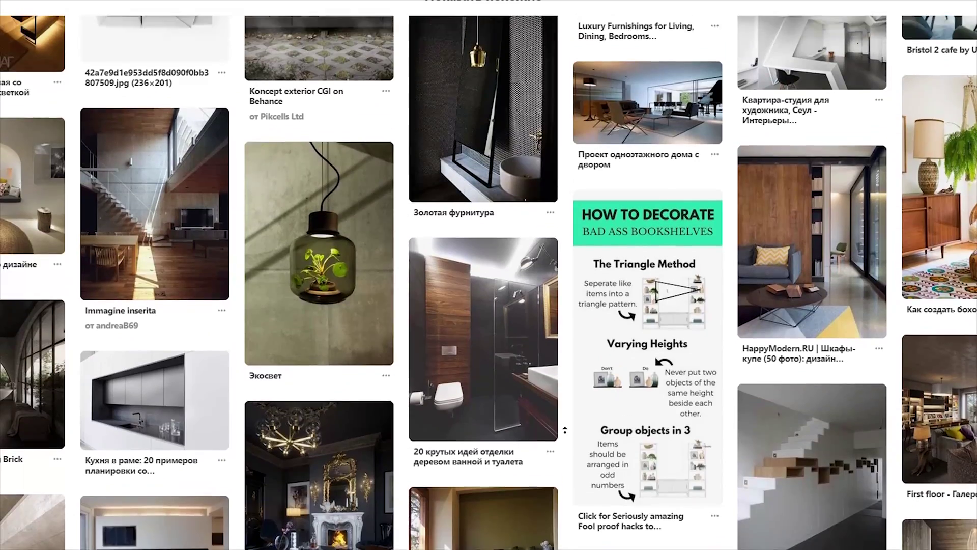
scroll(565, 431, up, 8)
scroll(565, 431, up, 8)
scroll(565, 431, up, 8)
scroll(565, 434, up, 8)
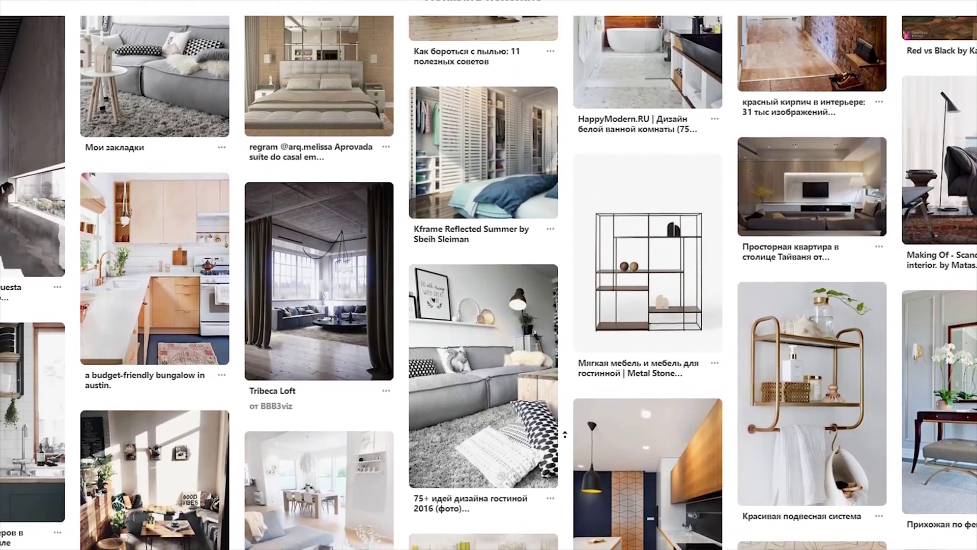
scroll(565, 434, up, 8)
scroll(565, 435, up, 3)
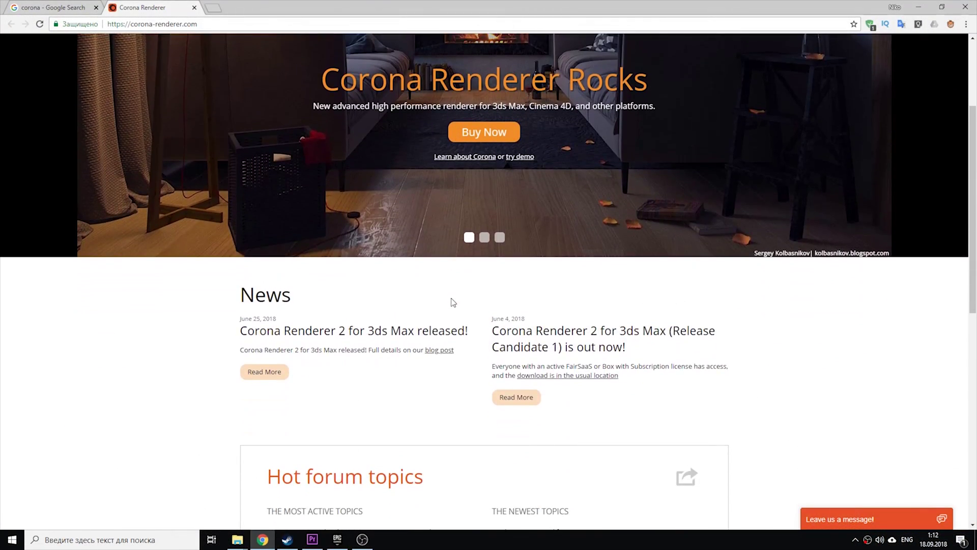
Step: Open the Prices and Licensing page on the Corona Renderer site and examine the 3ds Max license options and render node choices
scroll(452, 302, down, 2)
scroll(452, 301, up, 3)
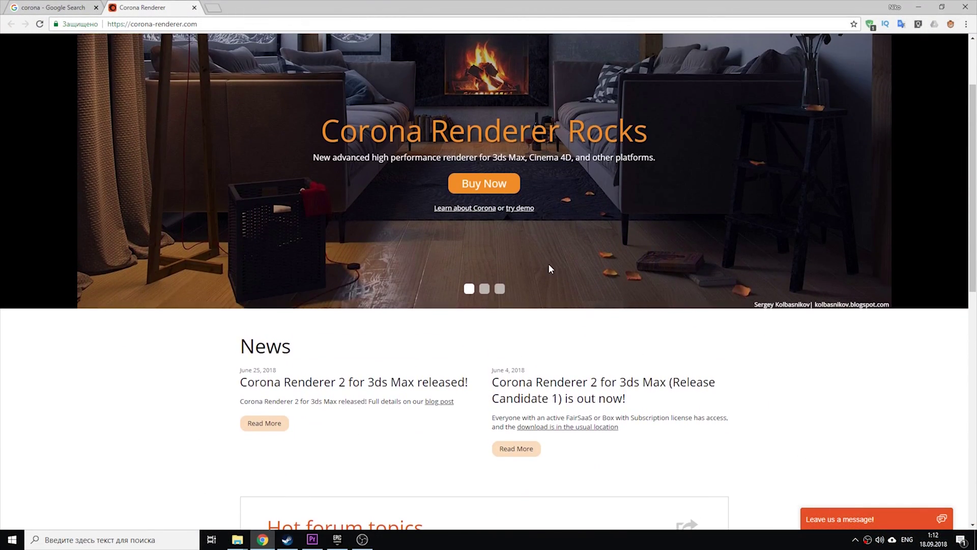
scroll(596, 201, up, 2)
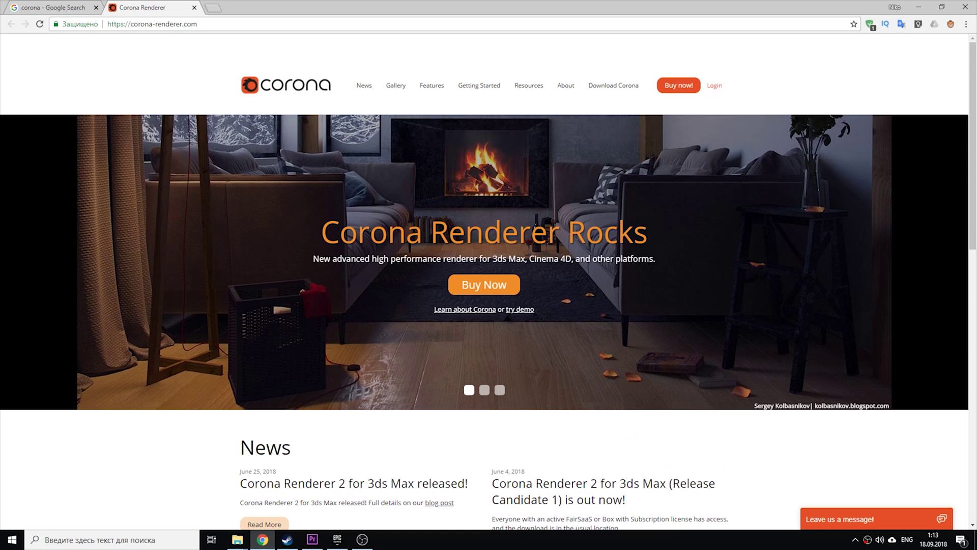
click(506, 281)
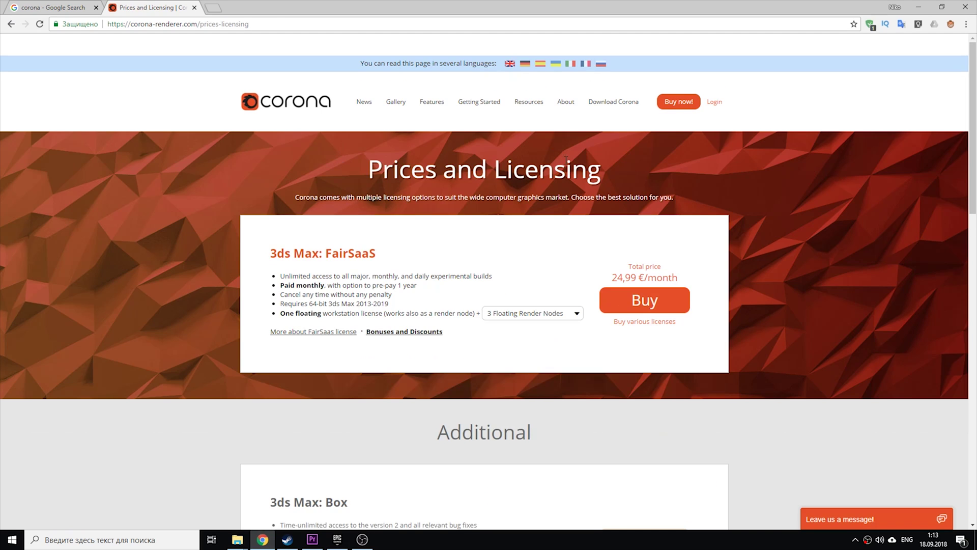
scroll(567, 159, down, 2)
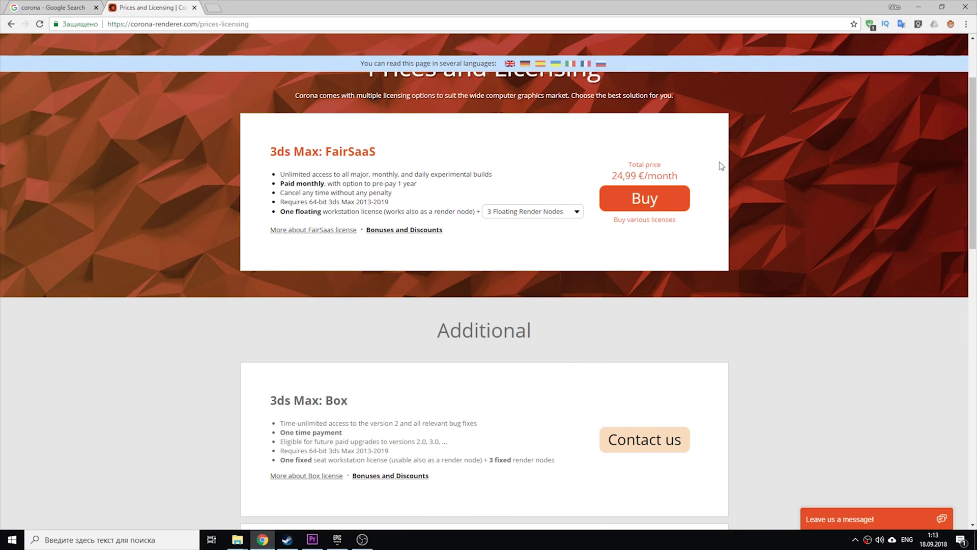
click(574, 214)
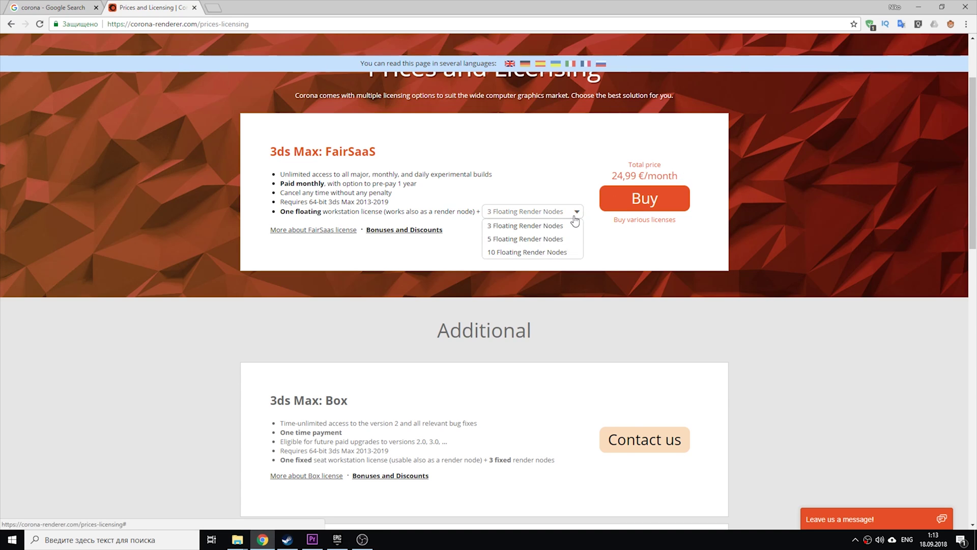
click(578, 212)
scroll(577, 249, down, 3)
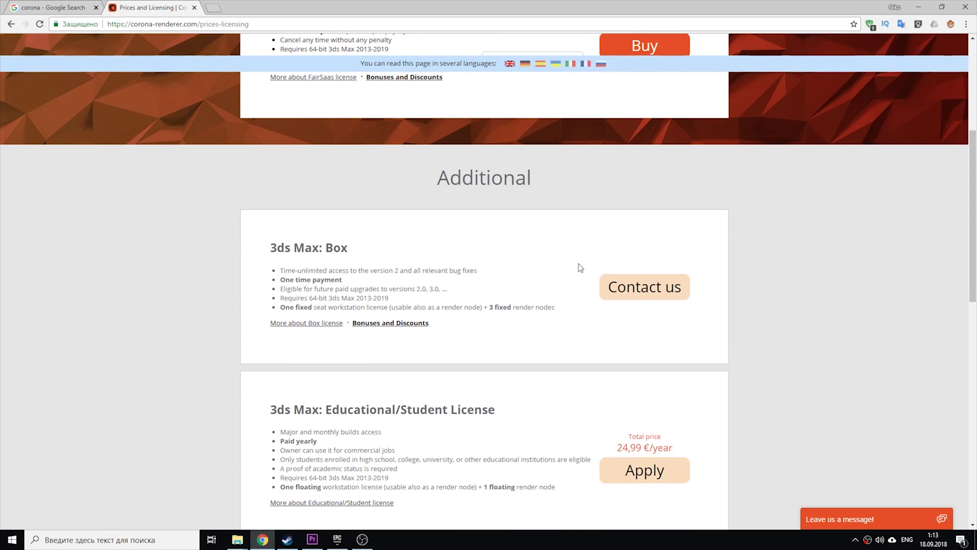
scroll(580, 267, down, 2)
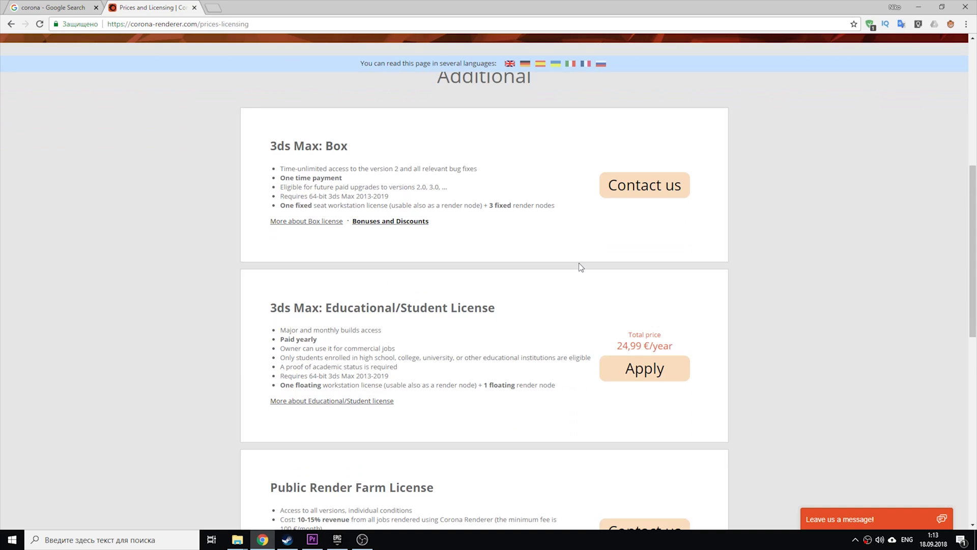
scroll(579, 263, down, 2)
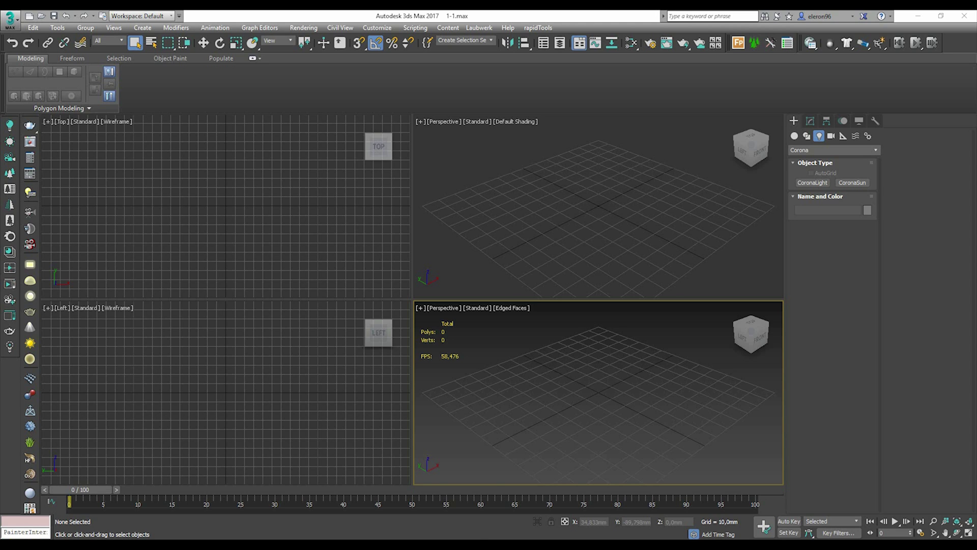
Step: Set the system unit scale to 1 Unit = 1,0 Millimeters in the 3ds Max units setup
click(377, 28)
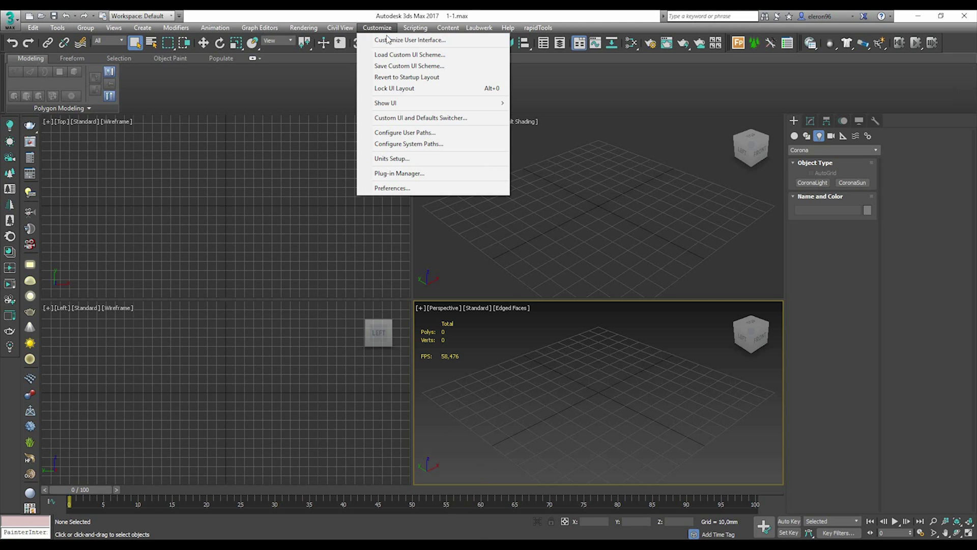
click(407, 157)
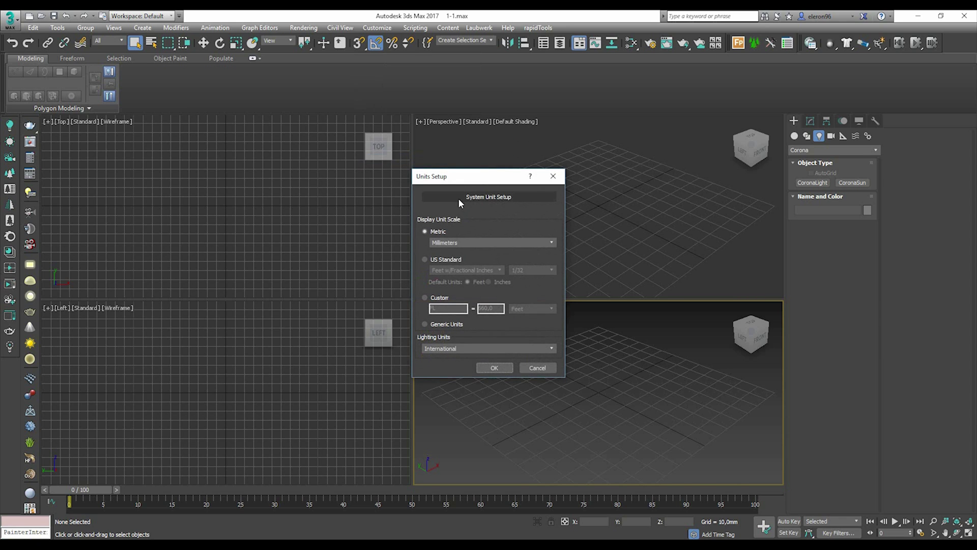
click(484, 196)
click(520, 245)
click(514, 272)
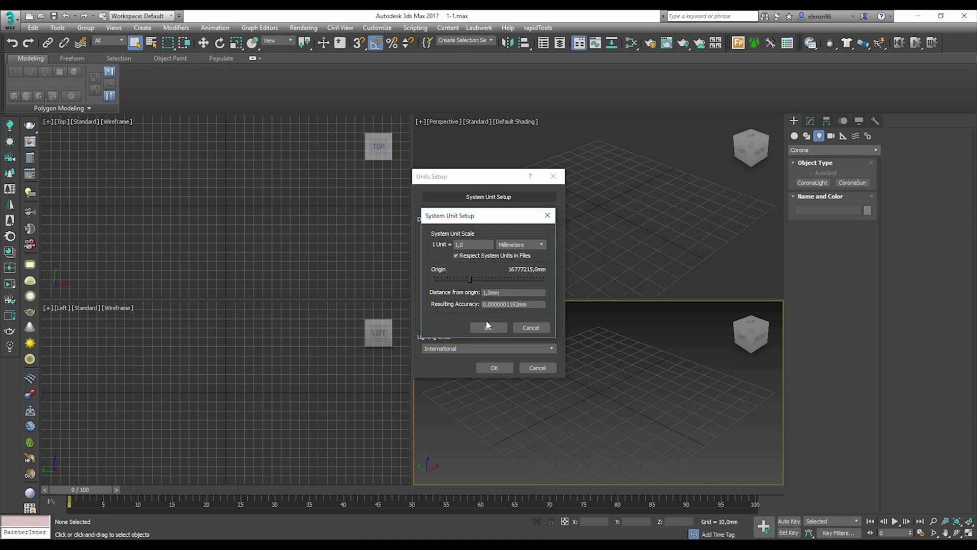
click(488, 329)
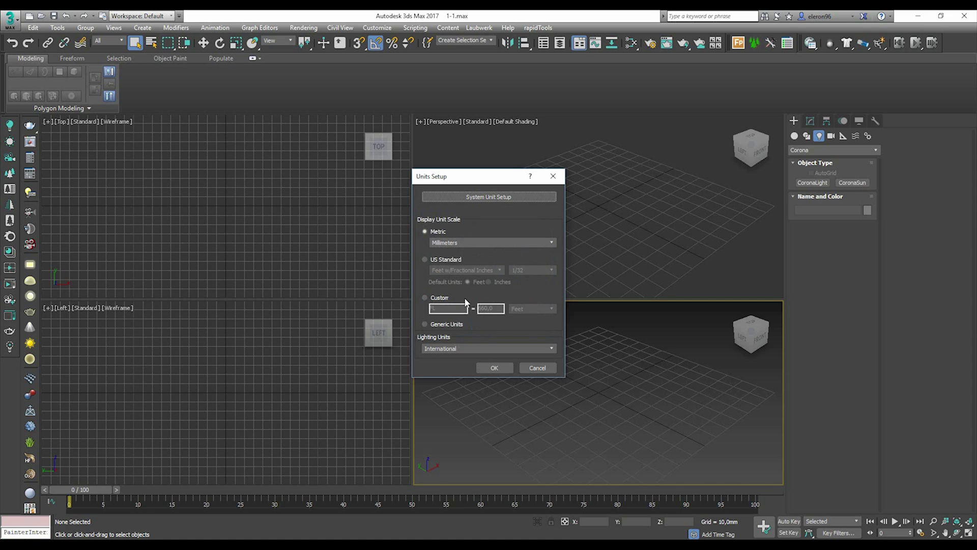
Step: Set the metric display unit scale to Millimeters and accept the units setup
click(441, 244)
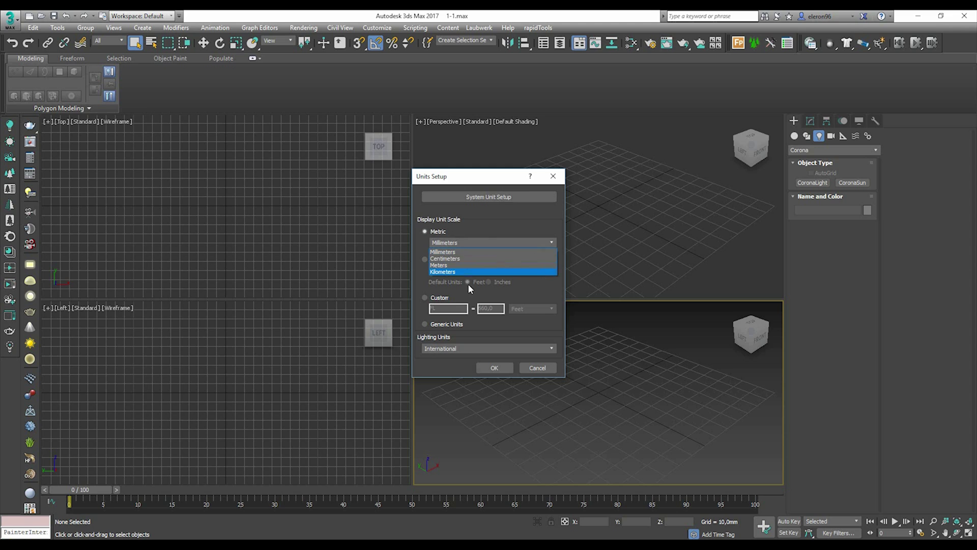
click(466, 252)
click(495, 366)
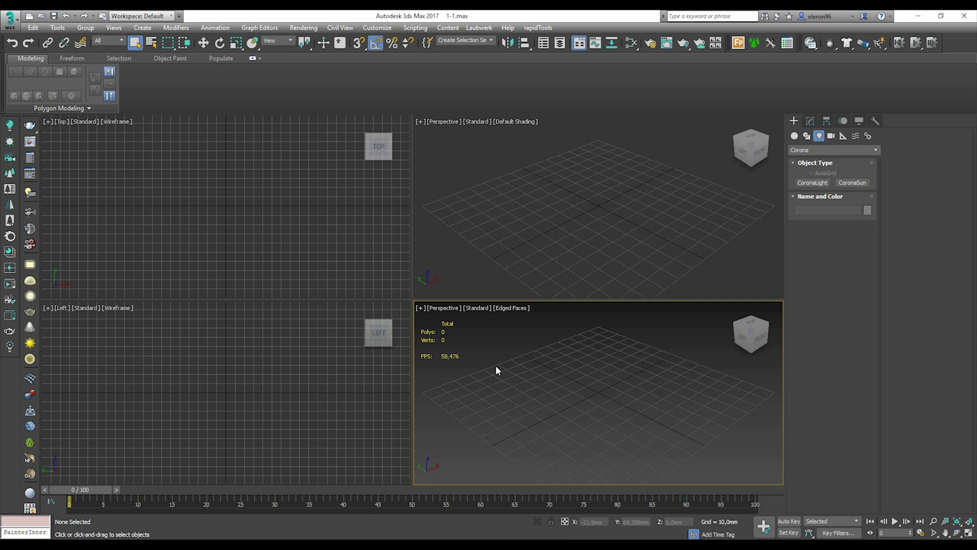
Step: Check the Plan-d-6-17.jpg floor plan in the photo viewer, and maximize the Top viewport in 3ds Max
key(alt+Tab)
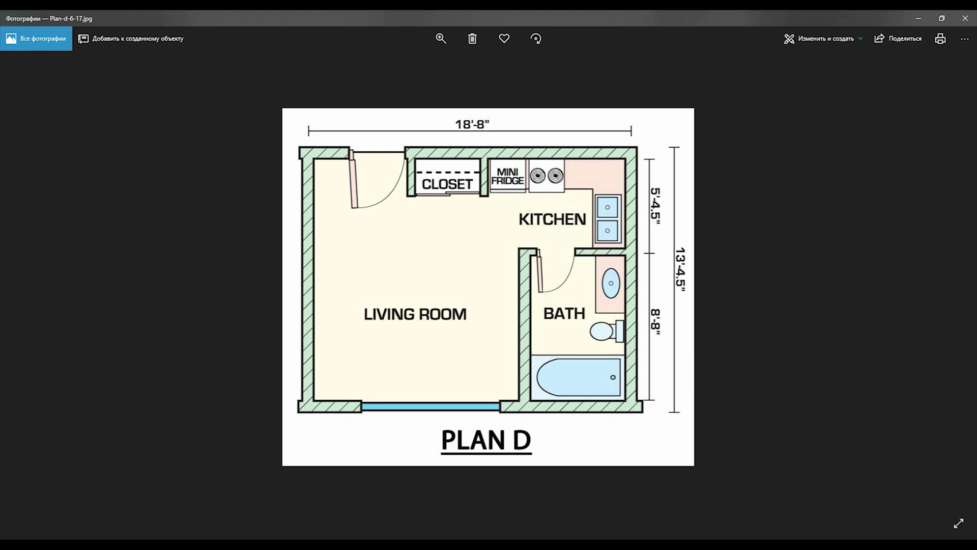
key(alt+Tab)
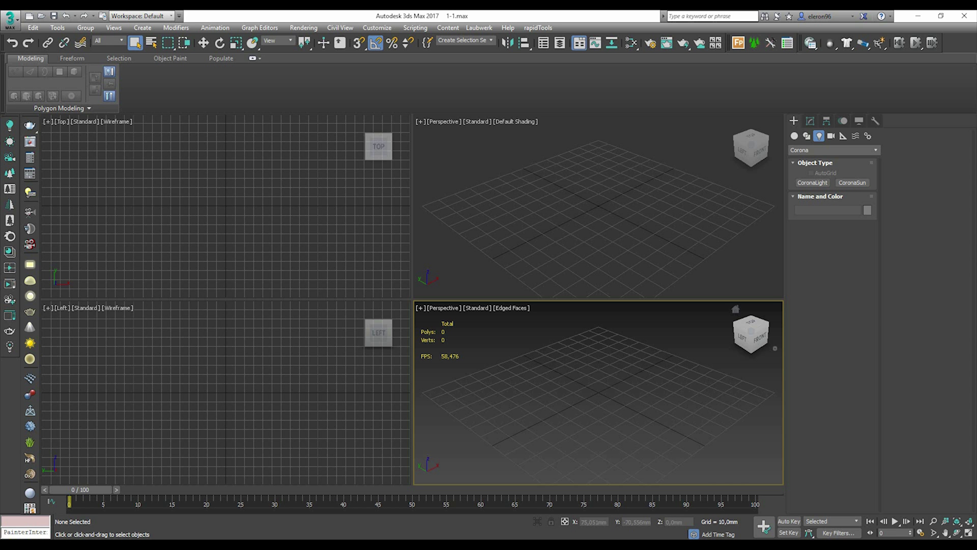
click(330, 253)
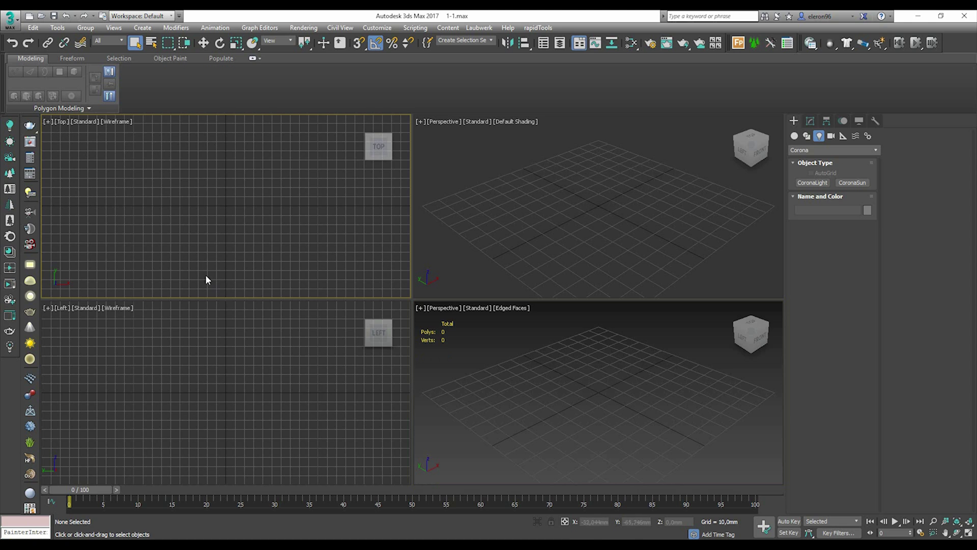
key(alt+w)
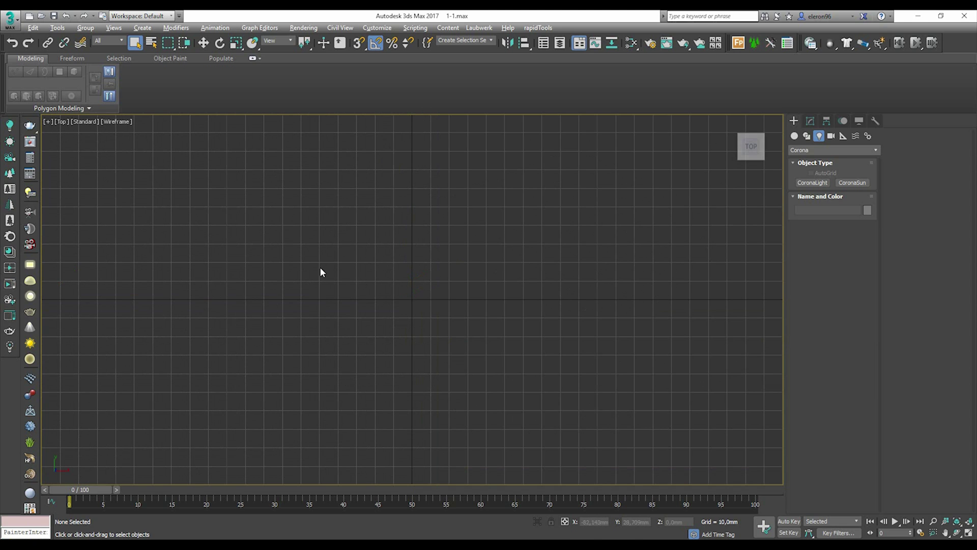
key(alt+w)
key(alt+w)
Step: Open the Slate Material Editor and delete all nodes from the Walls and View1 views
key(m)
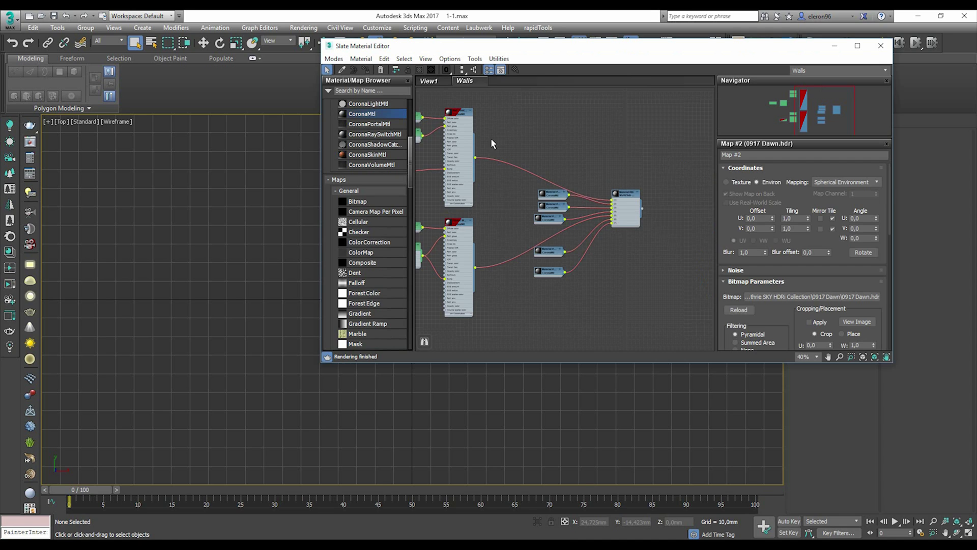
middle_drag(494, 134, 551, 177)
scroll(551, 179, down, 1)
scroll(534, 144, down, 5)
drag(627, 128, 466, 225)
key(Delete)
click(436, 78)
scroll(582, 174, down, 6)
drag(639, 166, 505, 266)
key(Delete)
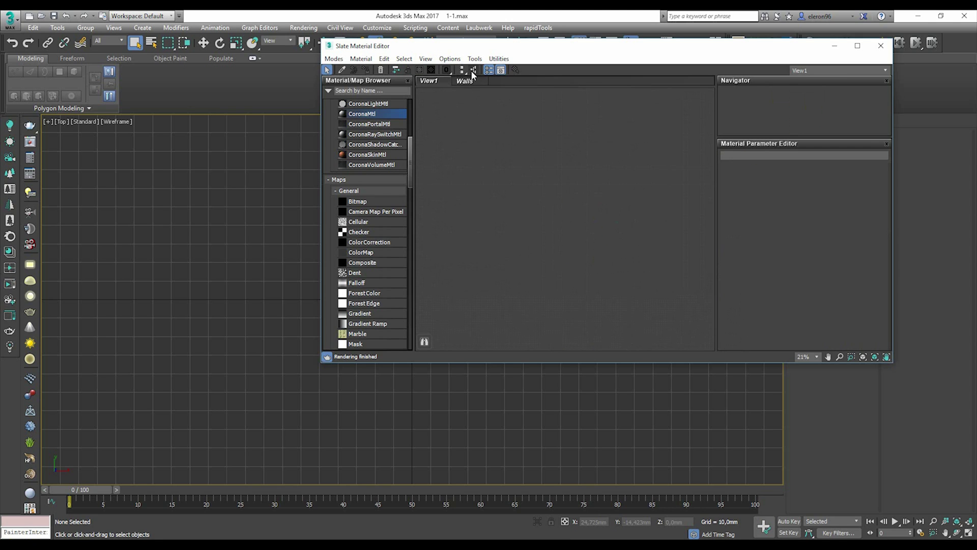
Step: Delete the Walls view from the Slate Material Editor, keeping only View1
right_click(466, 82)
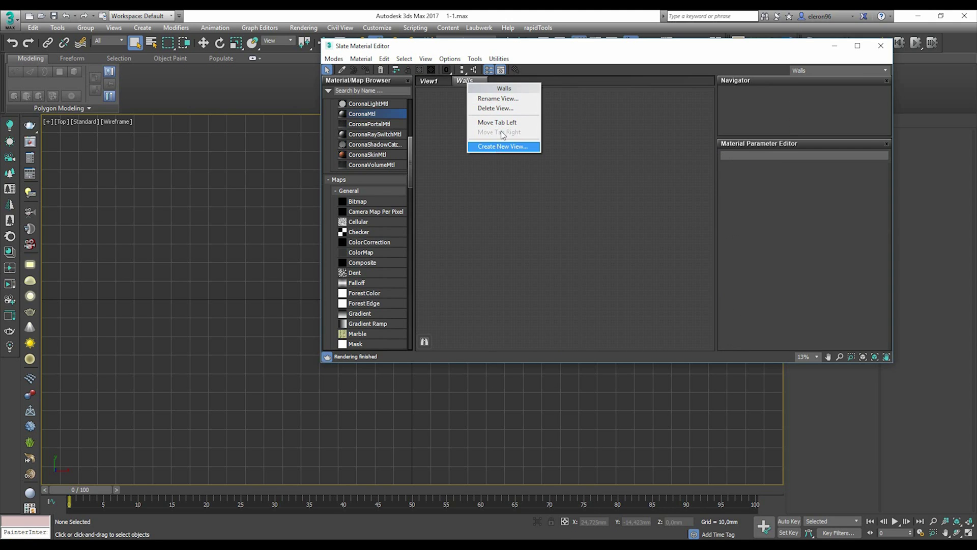
click(496, 108)
click(506, 314)
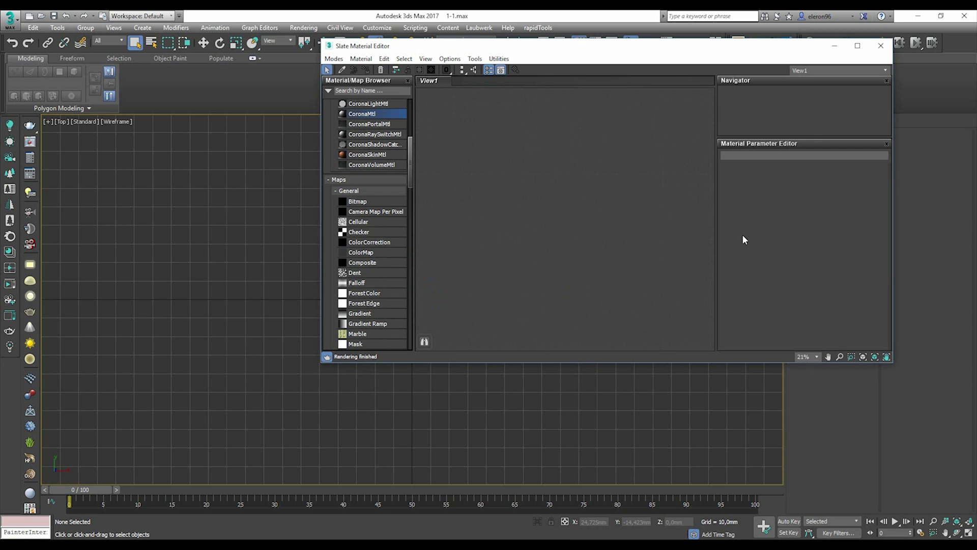
Step: Switch to the Compact Material Editor to look at its layout, and return to Slate mode
click(329, 59)
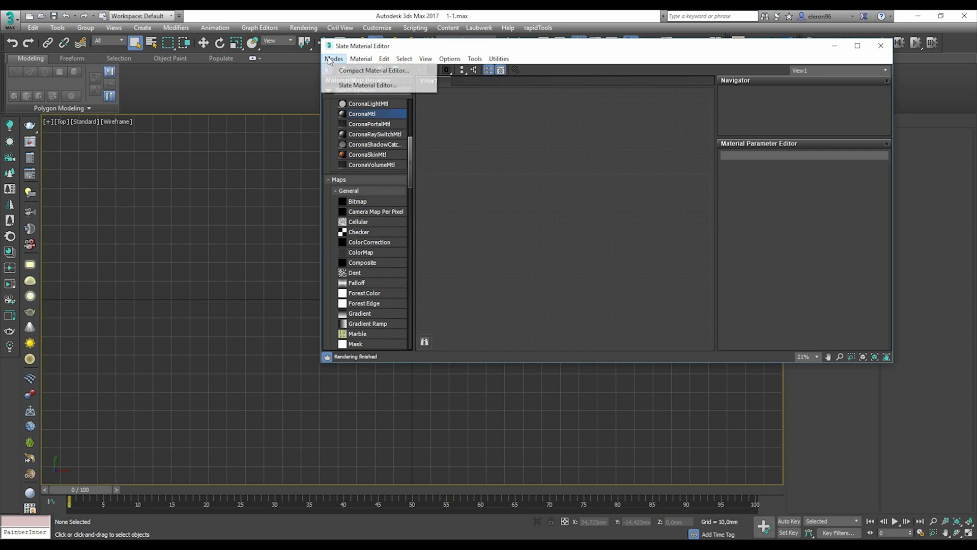
click(366, 70)
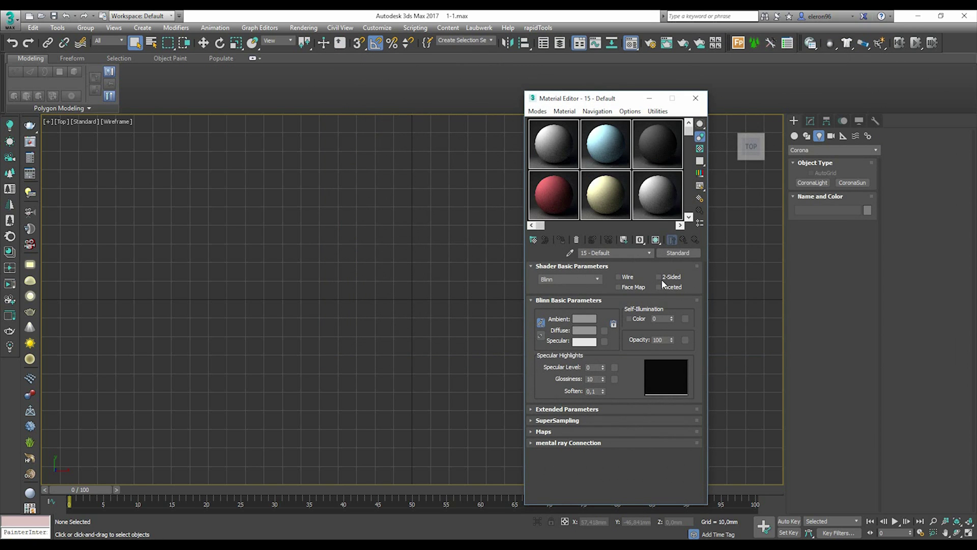
click(538, 111)
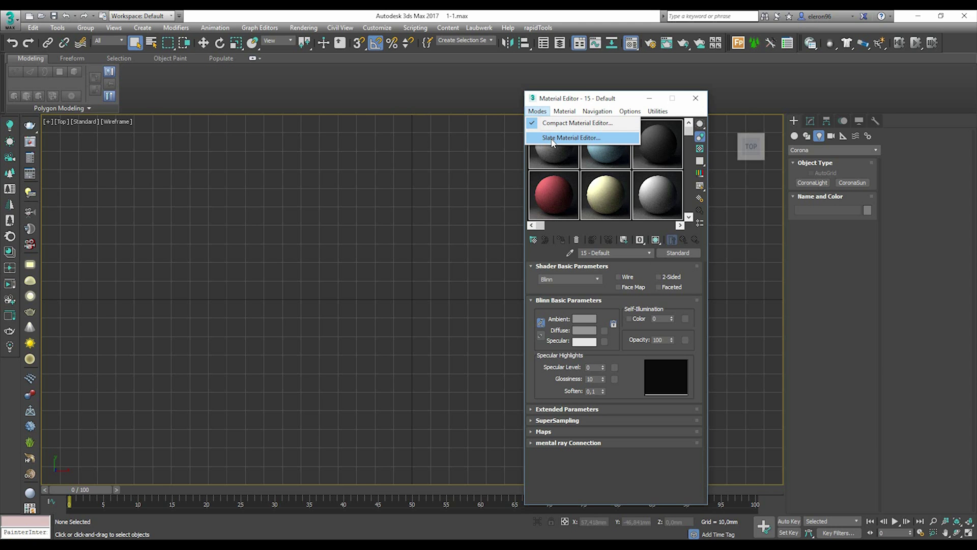
click(553, 138)
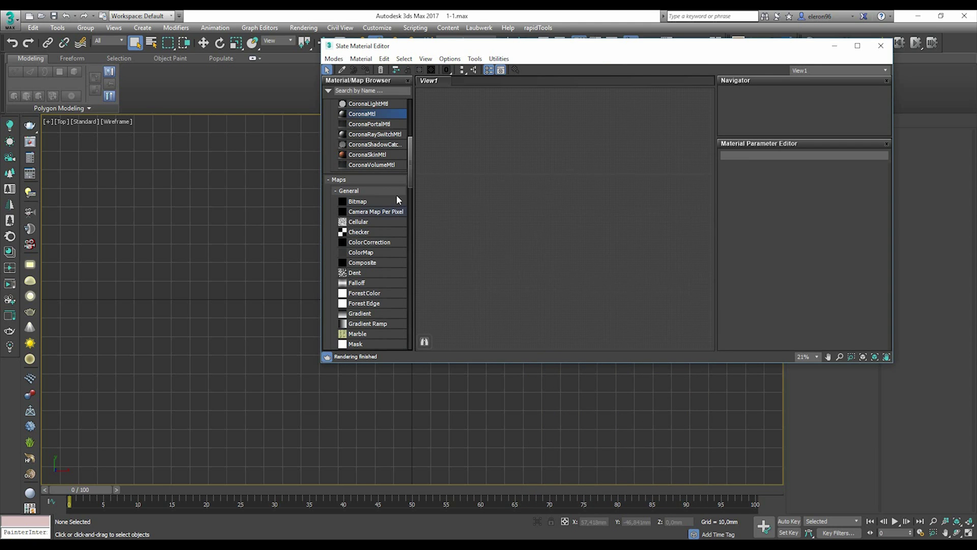
Step: Add a CoronaMtl material node to View1 and enlarge it with free space beside its inputs
drag(410, 152, 546, 198)
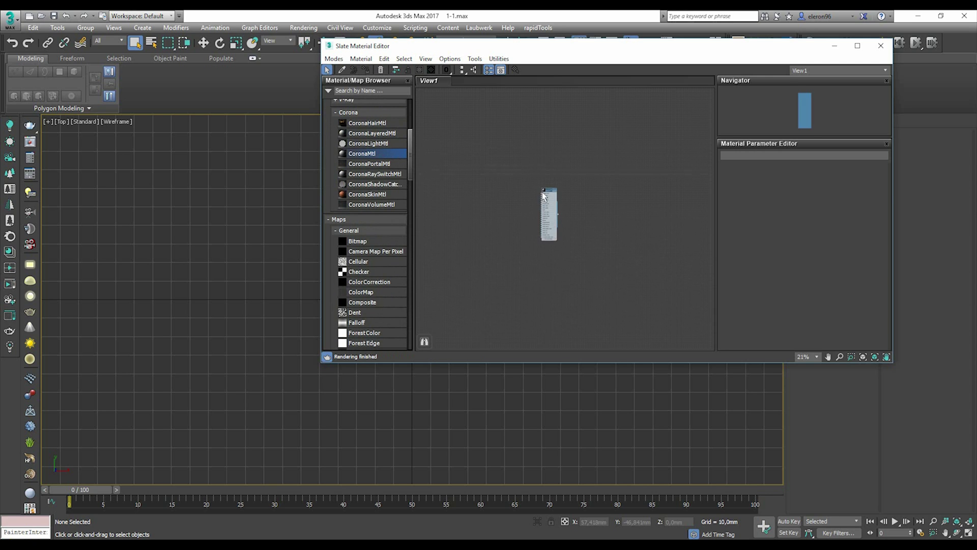
scroll(537, 201, up, 5)
middle_drag(536, 200, 585, 183)
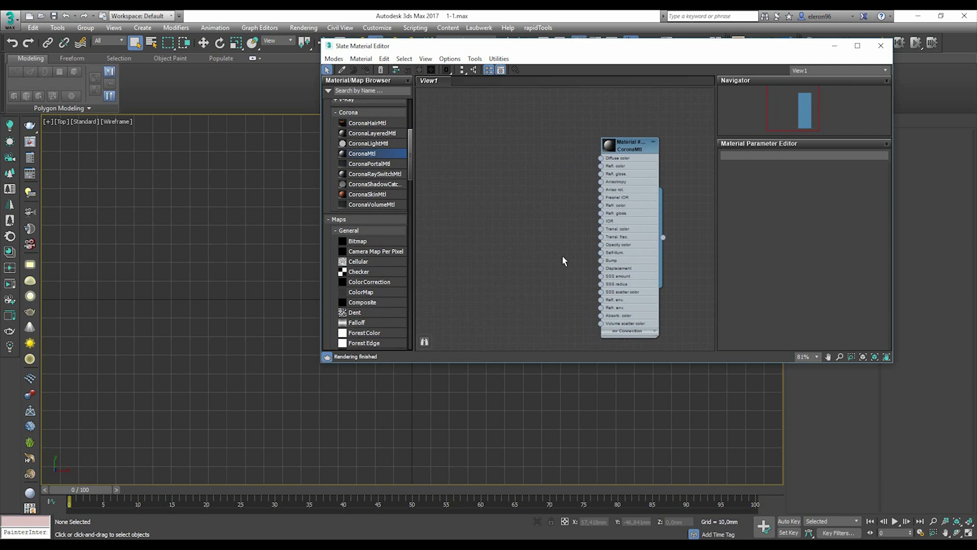
middle_drag(552, 257, 555, 255)
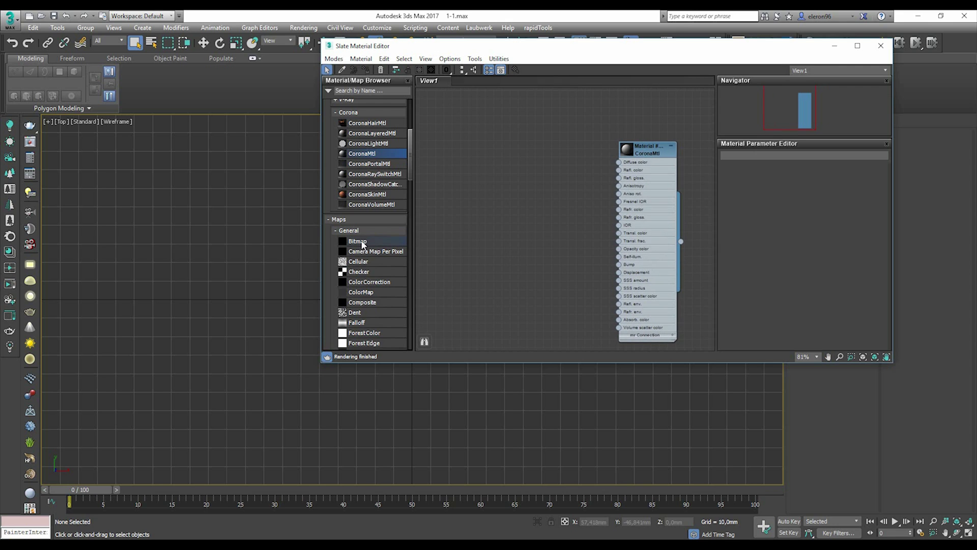
Step: Add a Bitmap map node to View1 using Plan-d-6-17.jpg from the E:\Tutorials\1-Render in Corona\References folder
drag(360, 245, 520, 166)
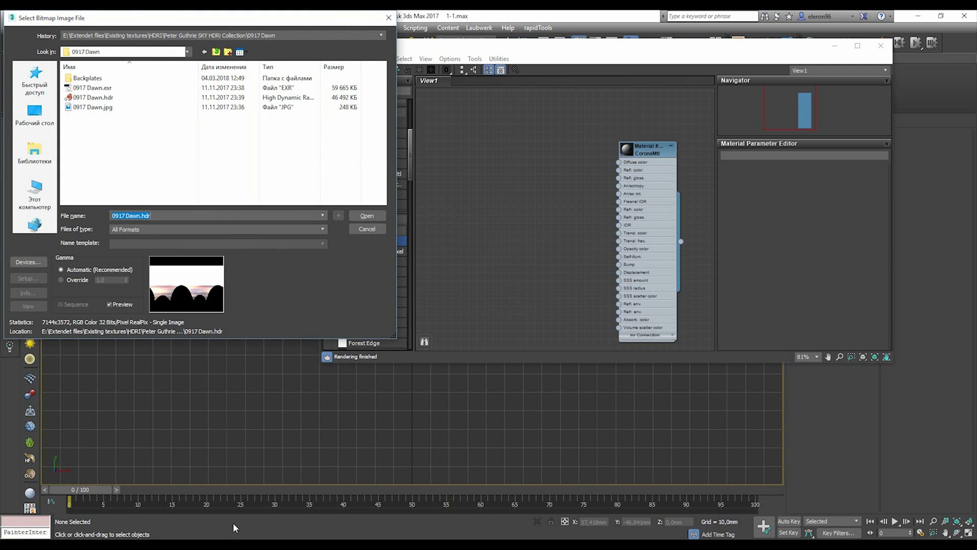
mouse_move(288, 537)
click(289, 510)
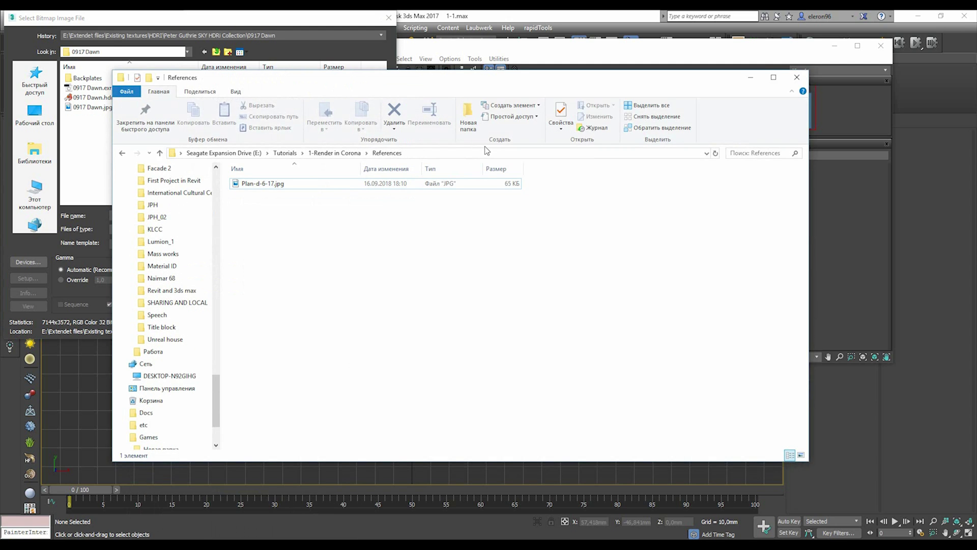
click(519, 155)
key(ctrl+c)
click(750, 77)
key(ctrl+v)
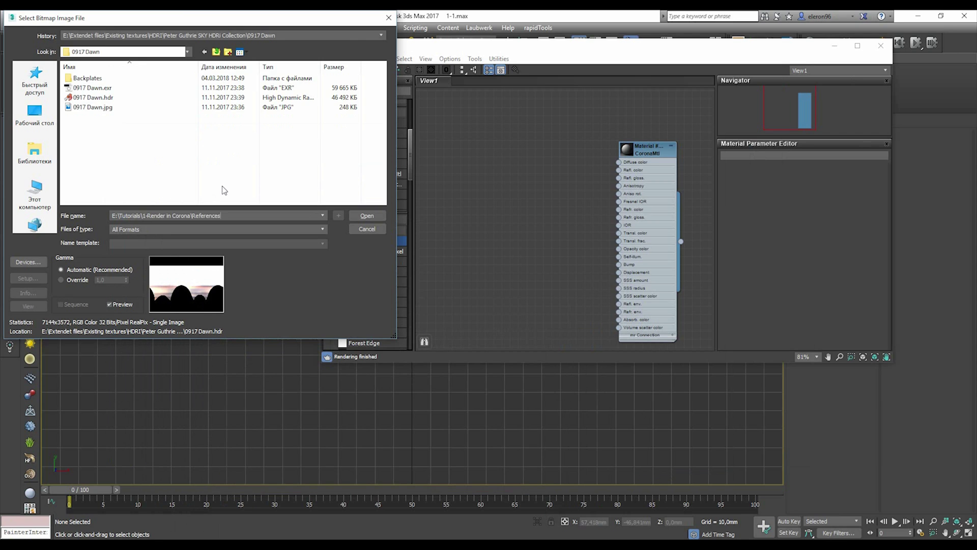
key(Return)
click(88, 92)
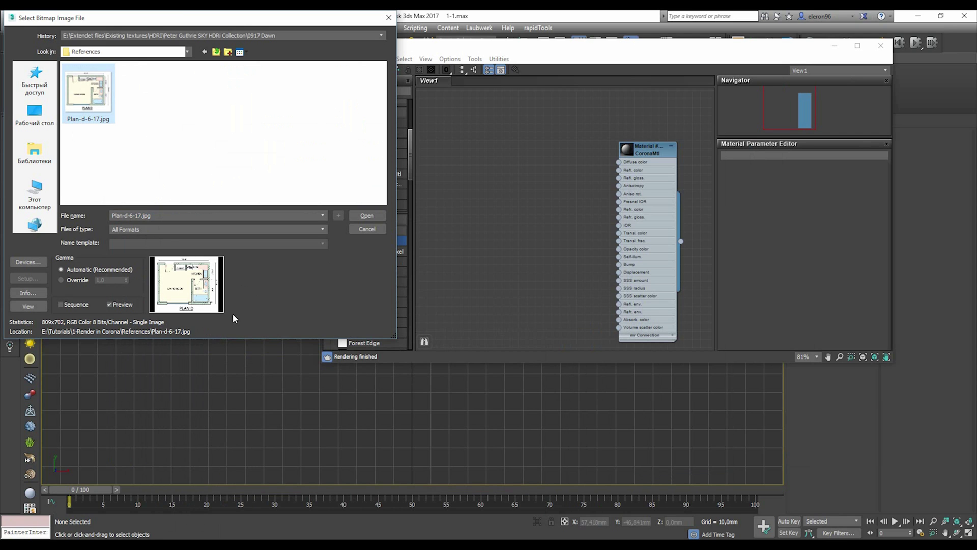
click(378, 216)
Step: Connect the plan bitmap to the CoronaMtl's Diffuse color input and enable showing the shaded material in the viewport
drag(547, 169, 619, 162)
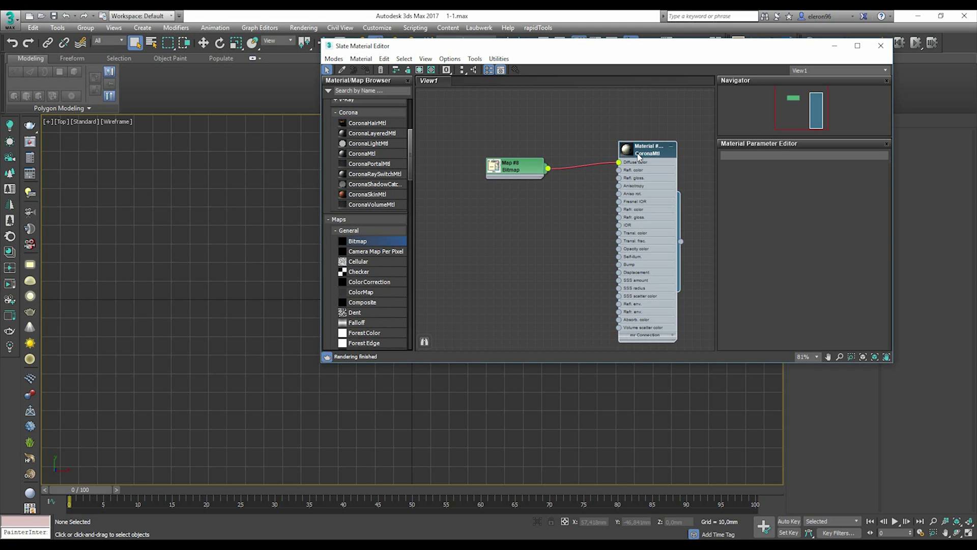
double_click(639, 155)
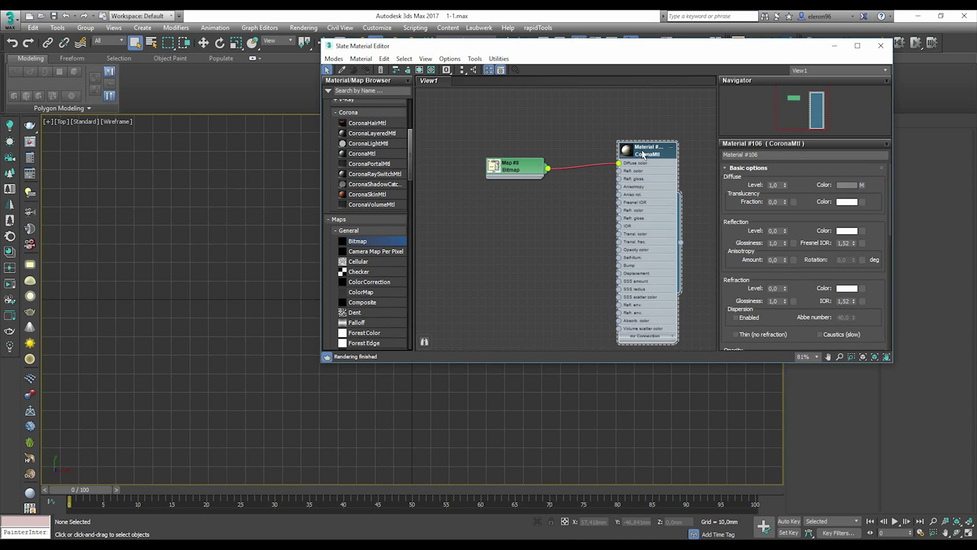
click(420, 70)
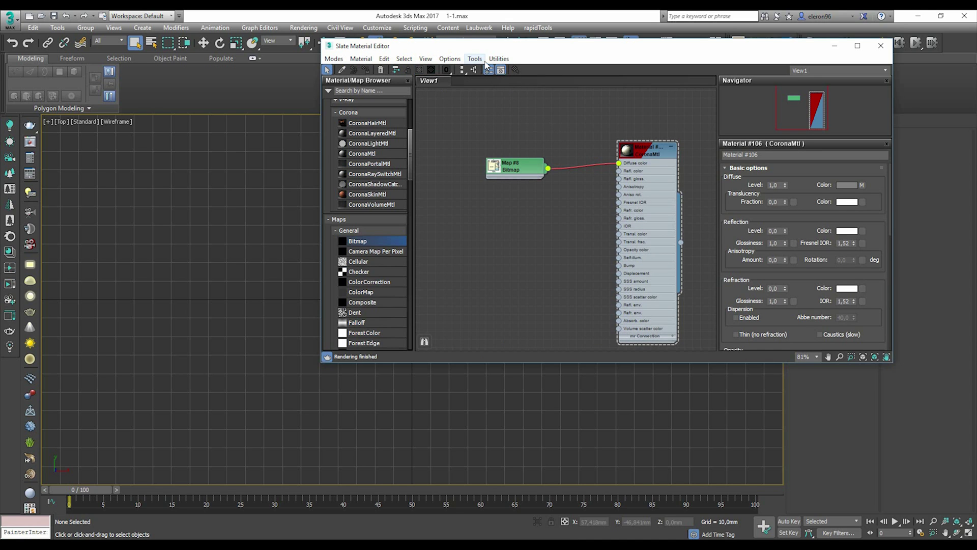
Step: Move the Slate Material Editor aside and minimize it to clear the Top viewport
drag(500, 54, 869, 158)
scroll(473, 255, down, 5)
scroll(472, 255, down, 2)
drag(754, 155, 302, 149)
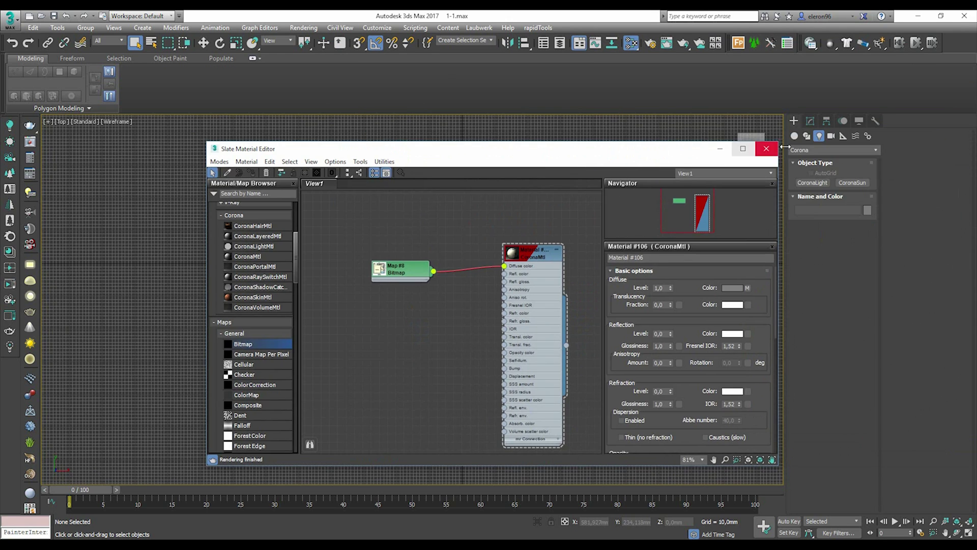
click(720, 149)
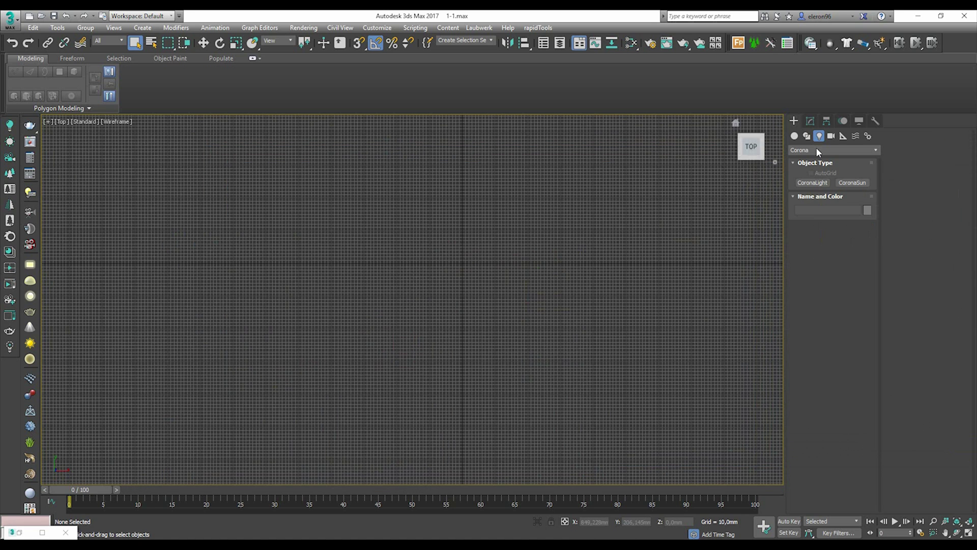
Step: Draw a rectangular Plane primitive about 538 mm long and 912 mm wide near the origin in the Top viewport
click(795, 137)
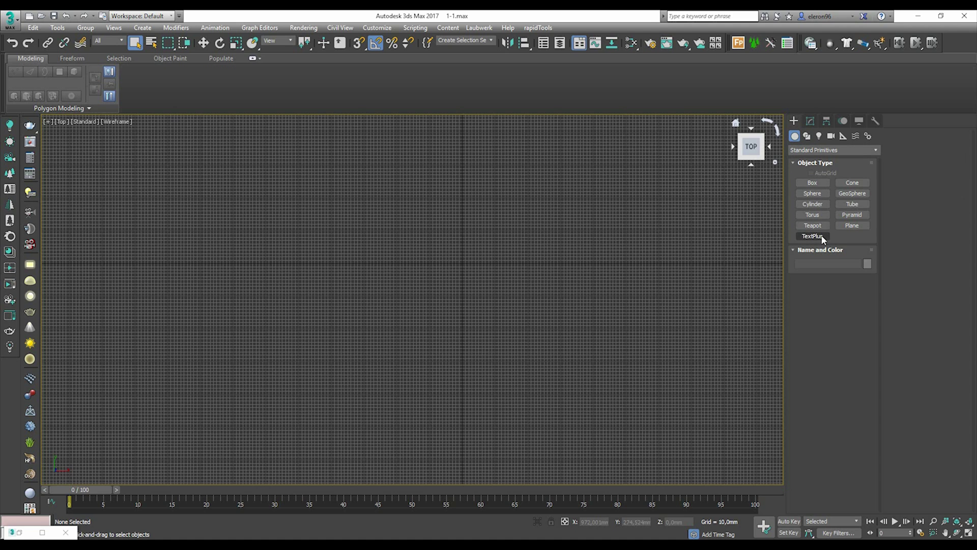
click(854, 225)
drag(316, 196, 616, 373)
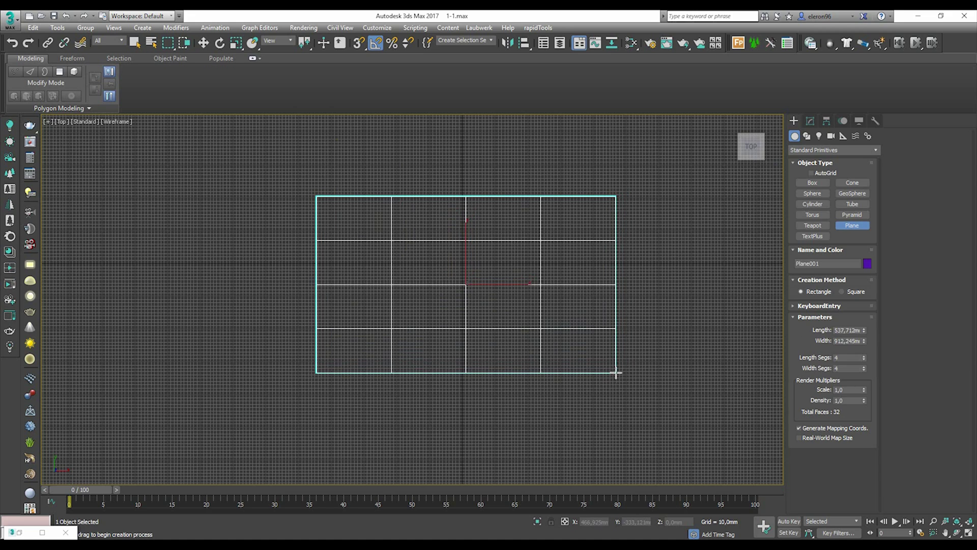
right_click(685, 310)
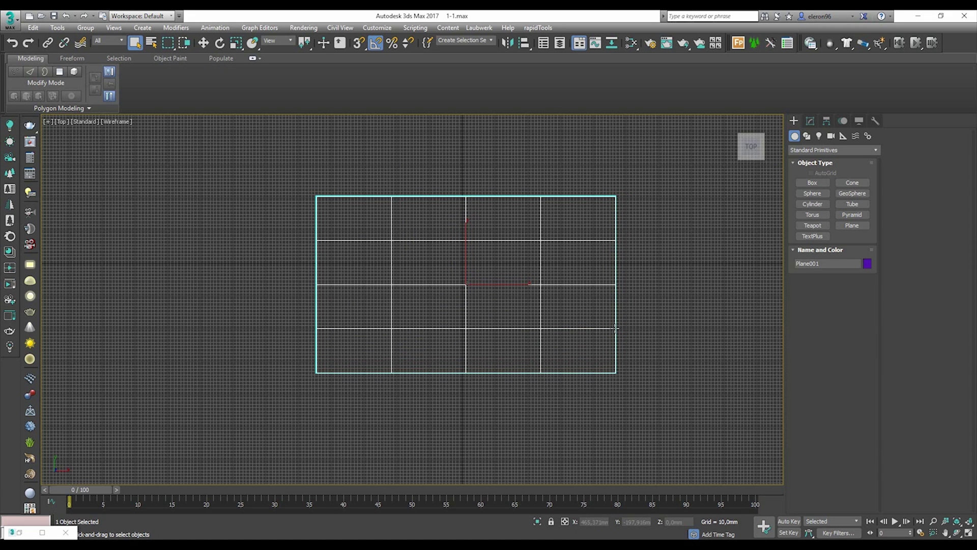
Step: Set the plane's length and width to 5000 mm each and reduce its length and width segments to 1
click(811, 121)
click(848, 320)
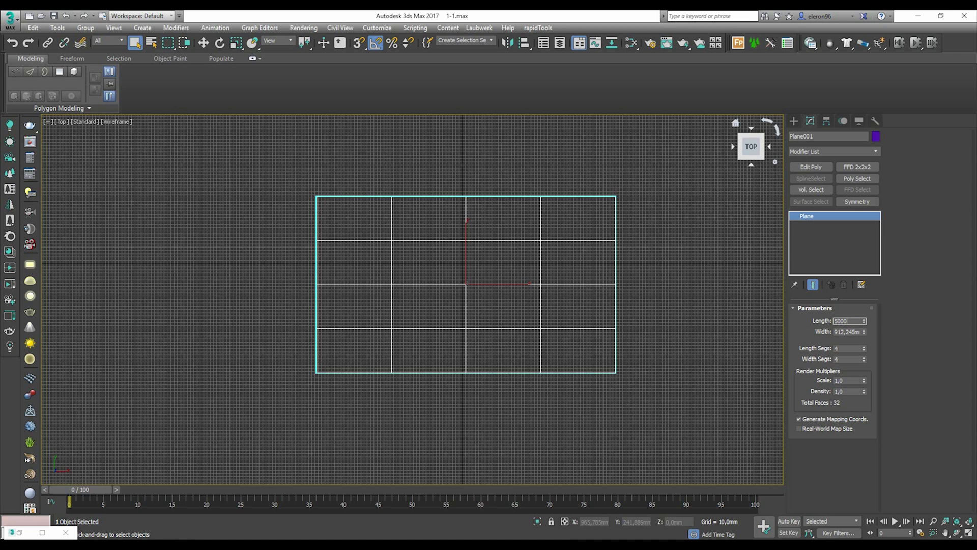
key(Tab)
text(5)
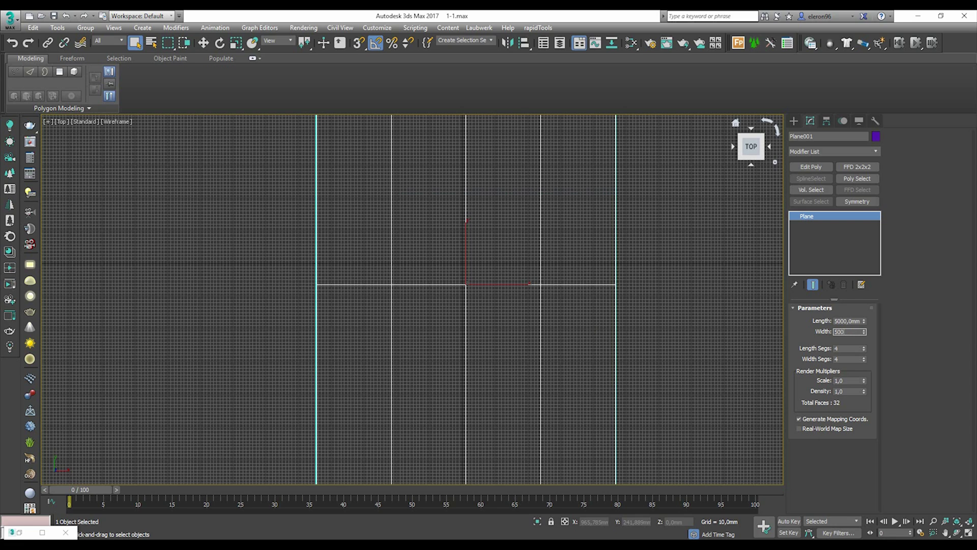
key(Return)
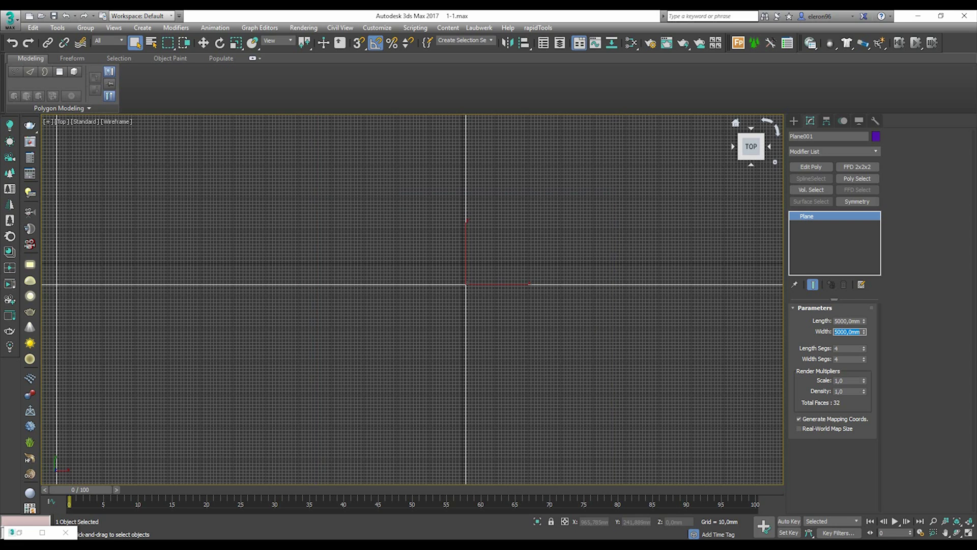
click(863, 351)
click(863, 350)
click(863, 350)
click(864, 360)
click(865, 360)
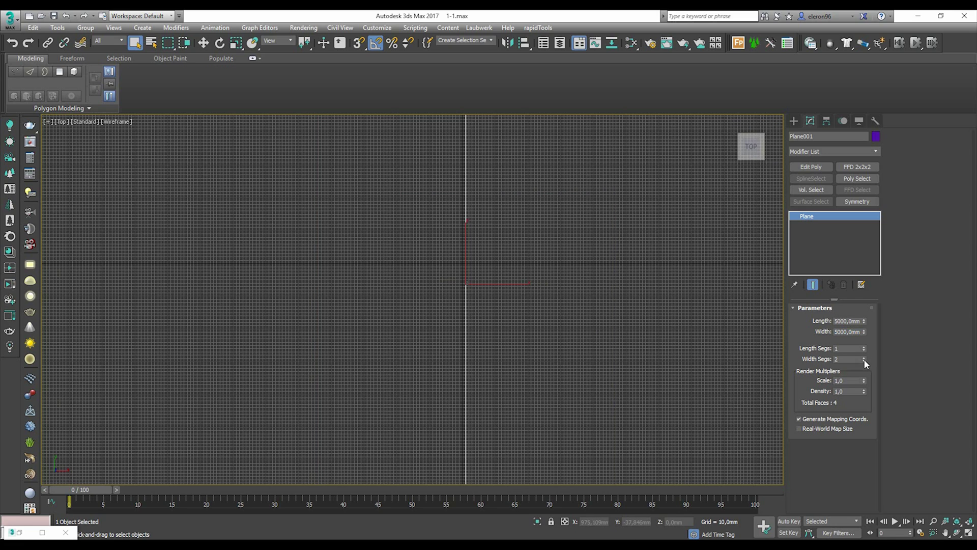
Step: Switch the Top viewport from wireframe to Default Shading with the whole plane in view
click(583, 272)
scroll(582, 268, down, 6)
scroll(537, 278, up, 2)
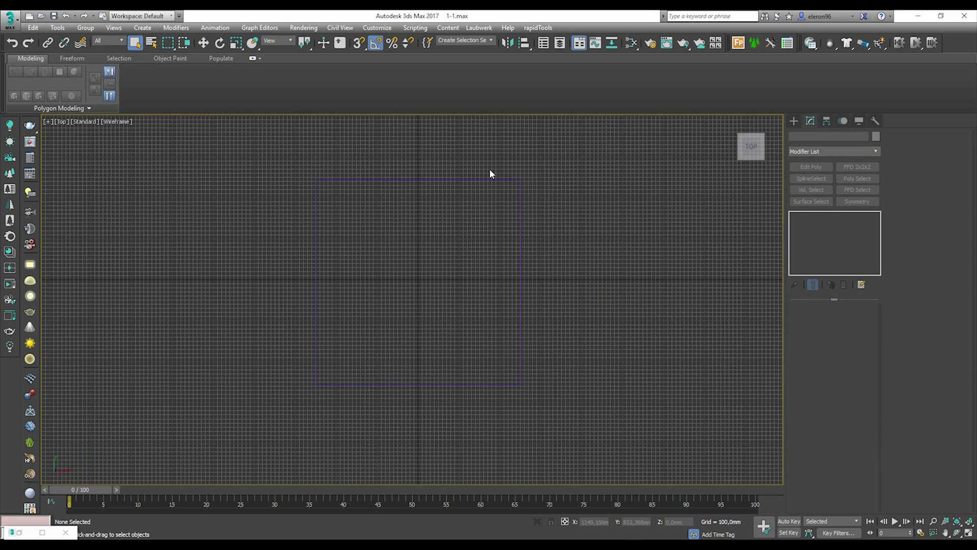
click(119, 125)
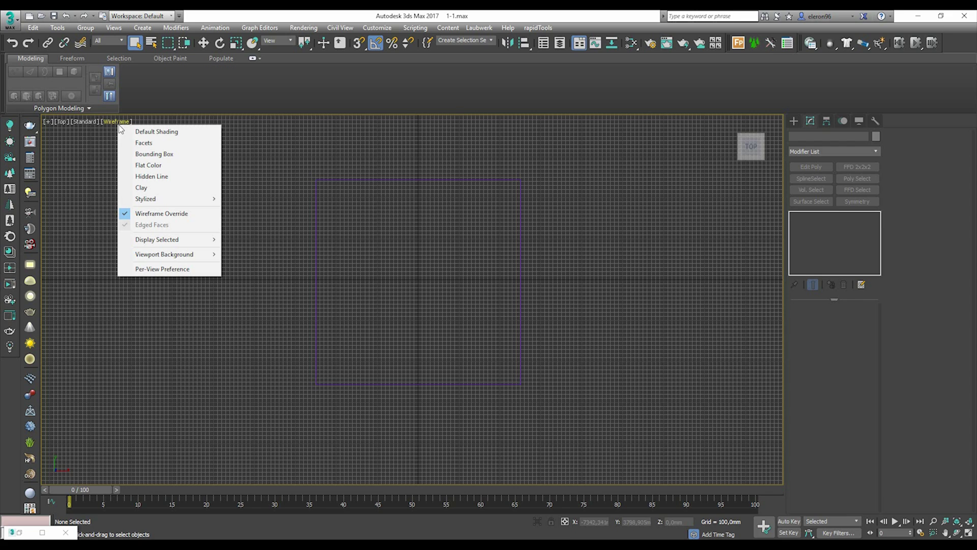
click(149, 134)
click(377, 234)
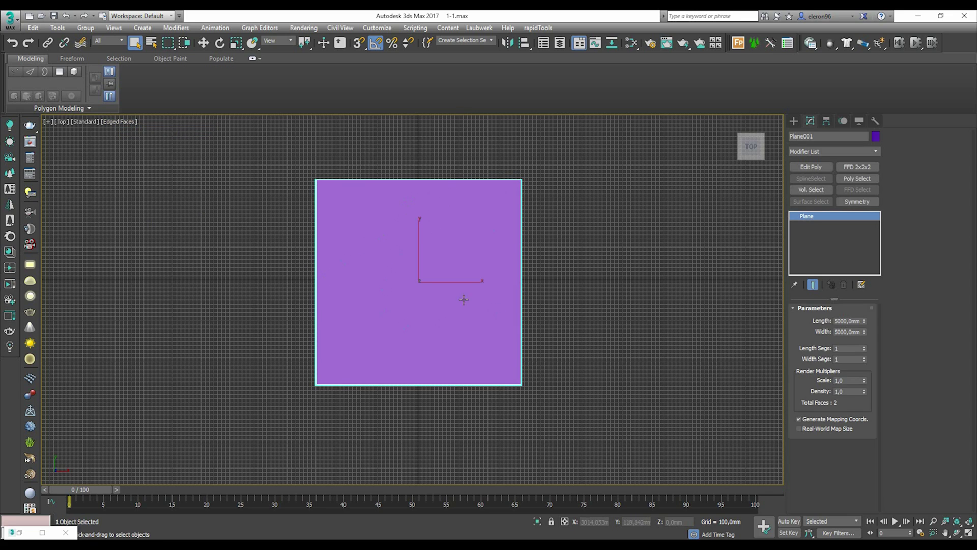
click(587, 235)
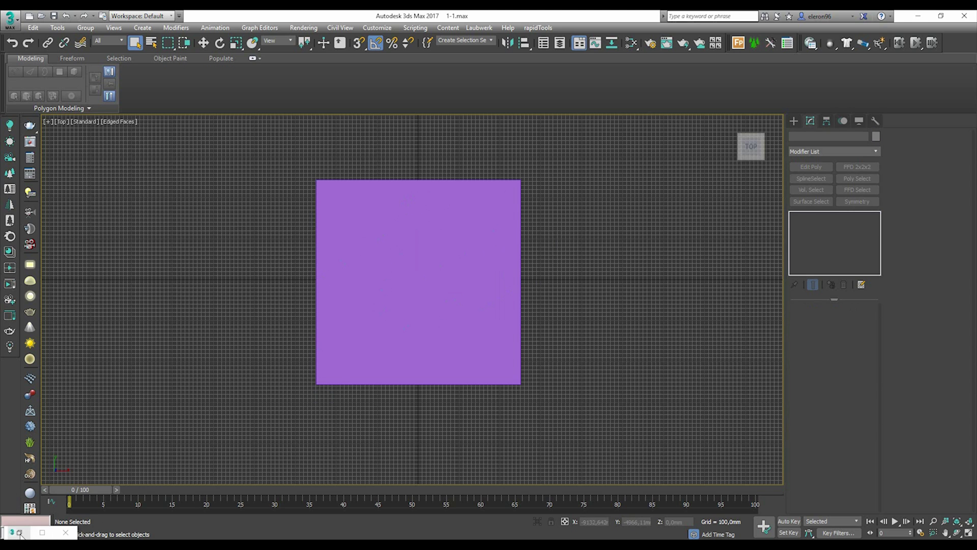
Step: Assign the CoronaMtl with the floor plan to the plane and close the Slate Material Editor
key(m)
drag(412, 154, 62, 146)
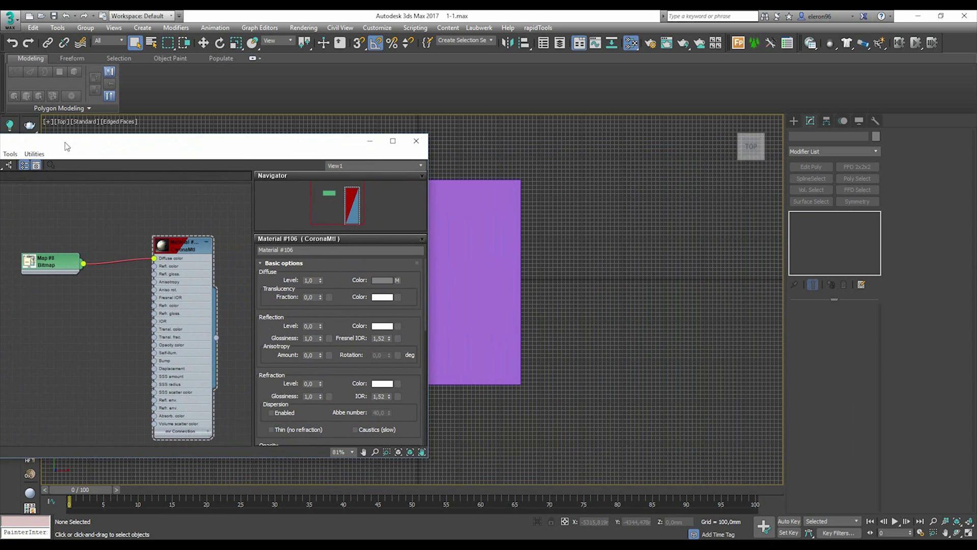
drag(234, 332, 469, 286)
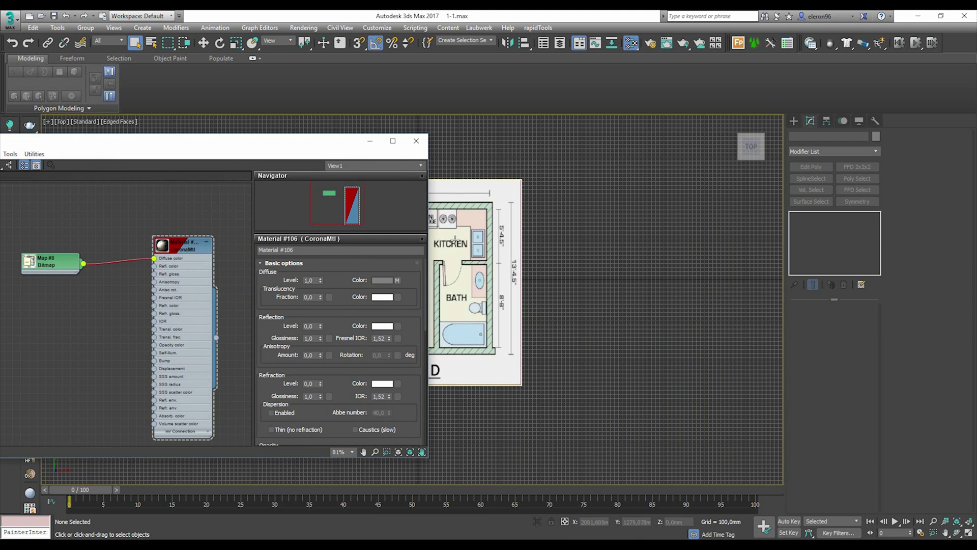
click(417, 141)
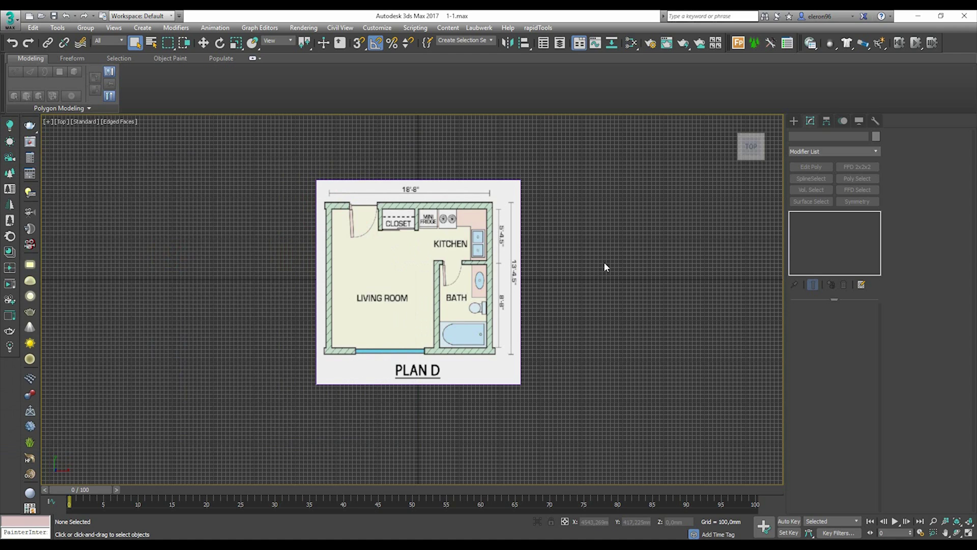
Step: Add a UVW Map modifier to the floor plan plane
click(628, 437)
click(455, 237)
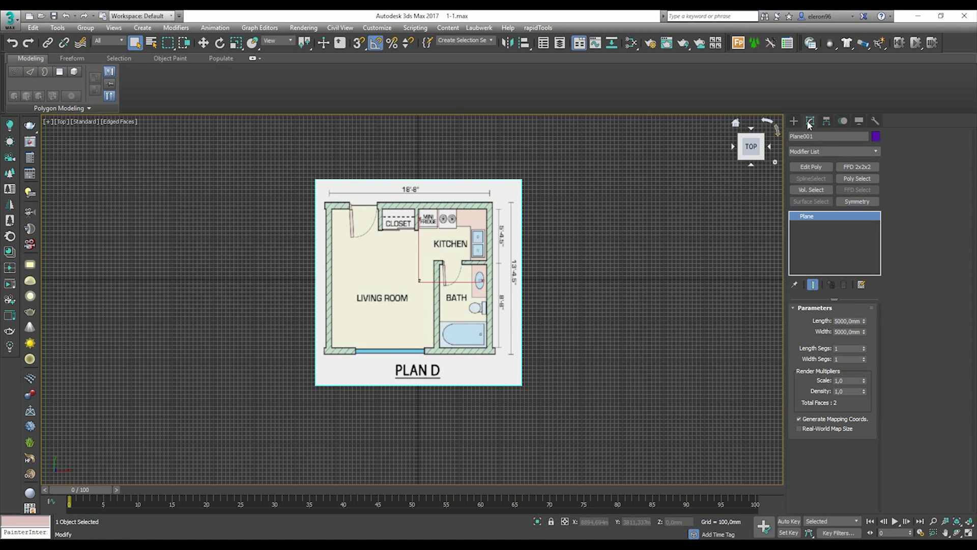
click(850, 155)
drag(878, 194, 887, 444)
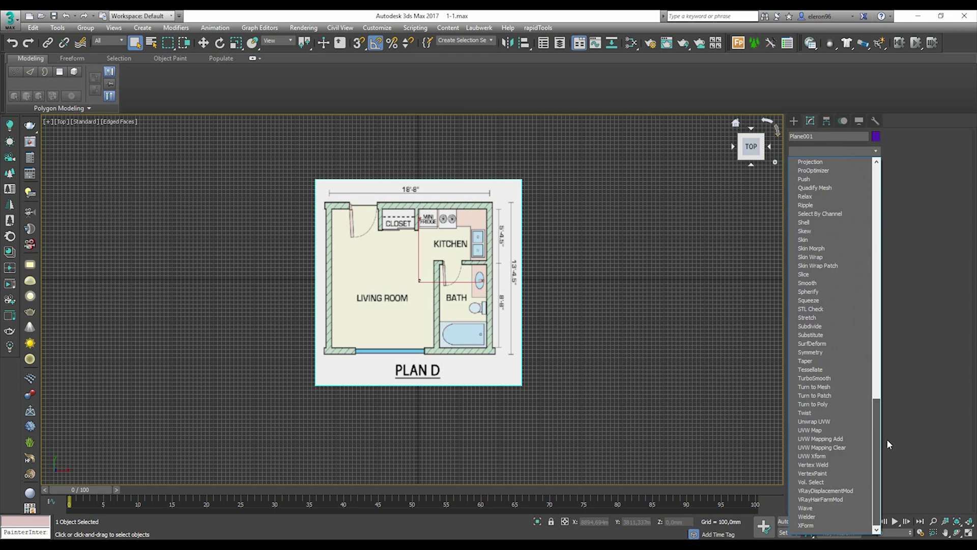
click(822, 429)
Step: Fit the UVW Map gizmo to the proportions of Plan-d-6-17.jpg with Bitmap Fit
drag(878, 353, 877, 424)
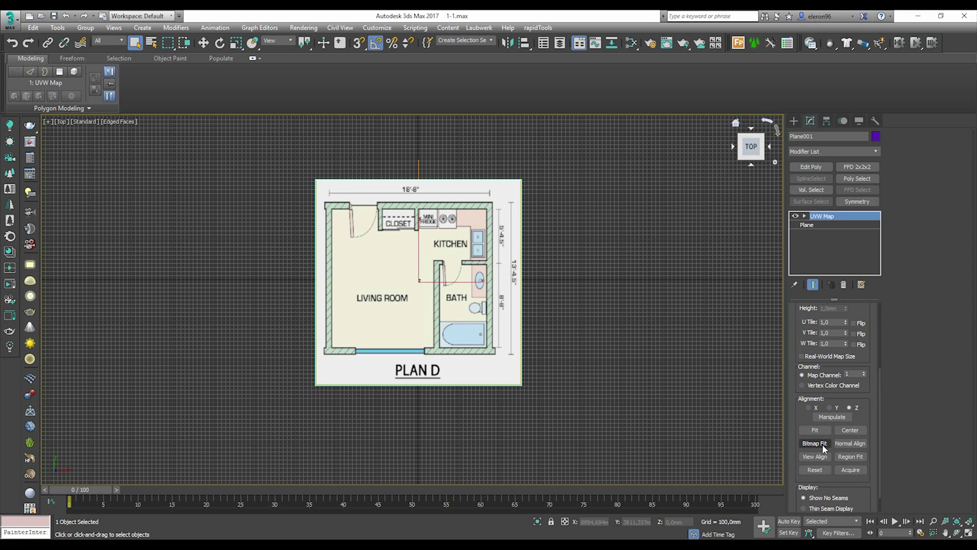
click(823, 444)
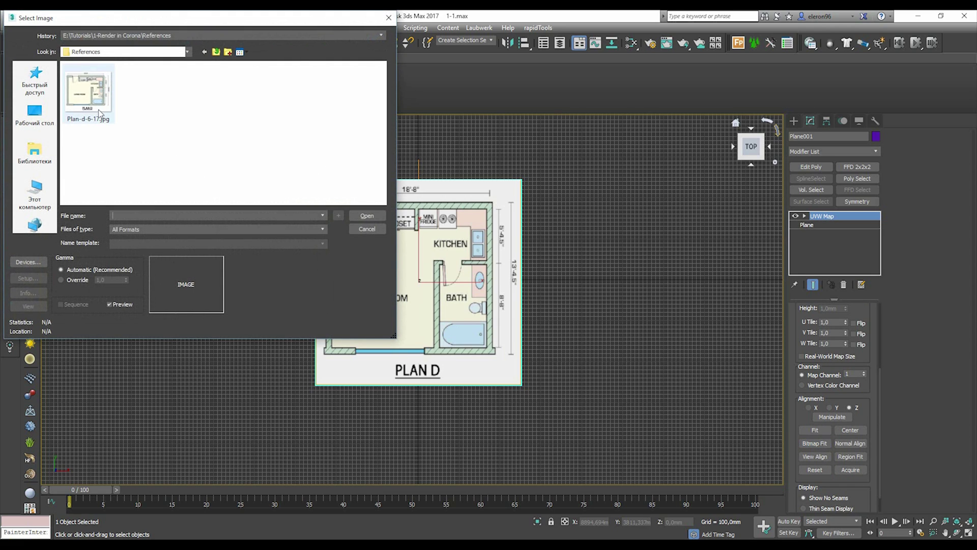
click(87, 106)
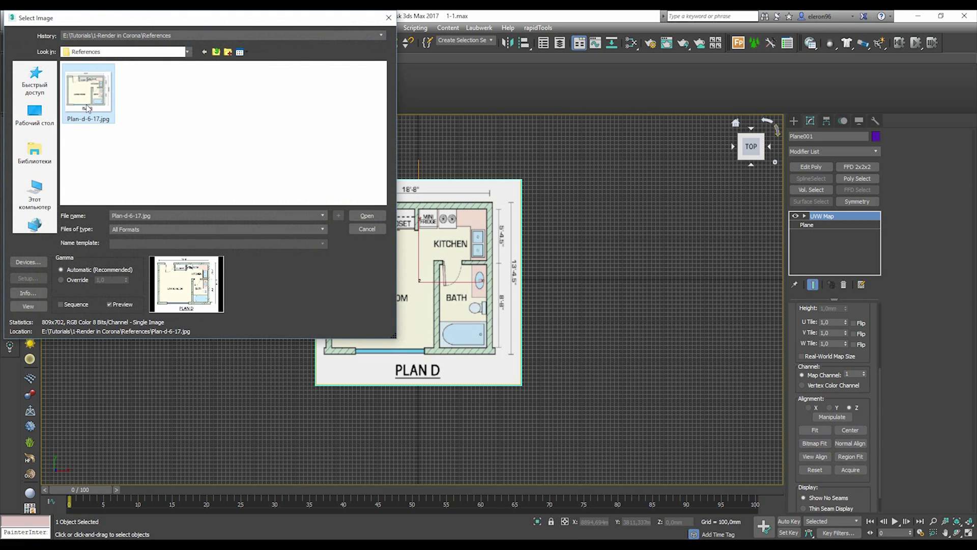
click(367, 216)
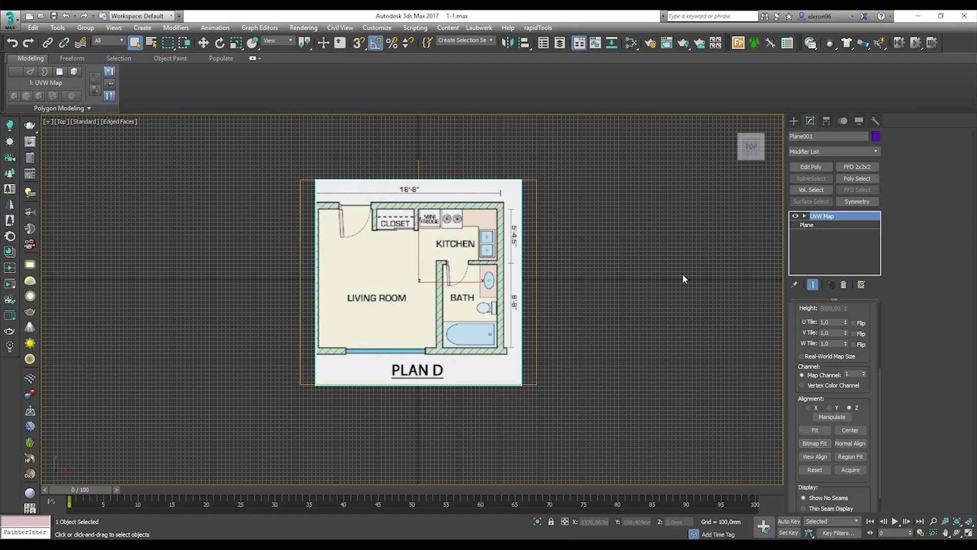
Step: Add an Edit Poly modifier to the plane and move its two left vertices outward along X by about 694 mm
click(817, 170)
click(807, 377)
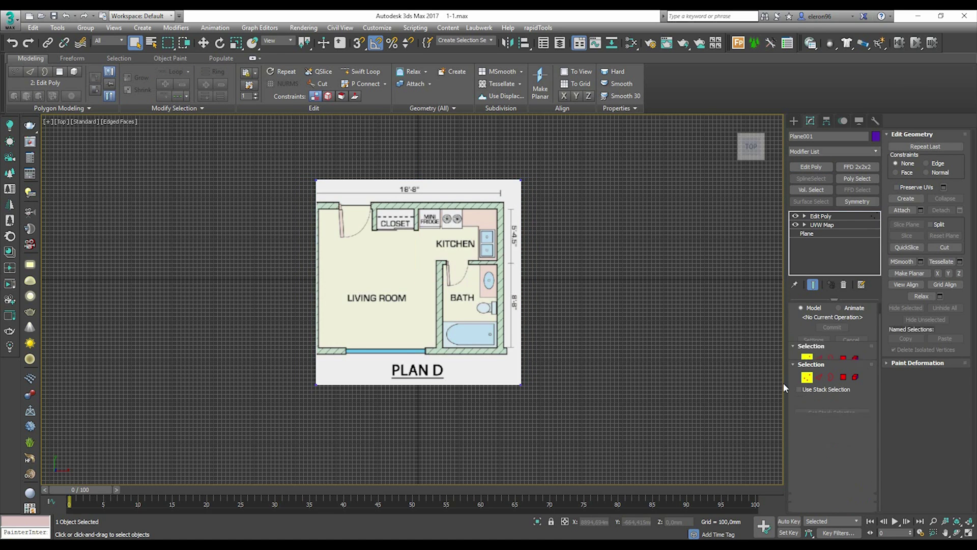
drag(282, 147, 341, 335)
key(w)
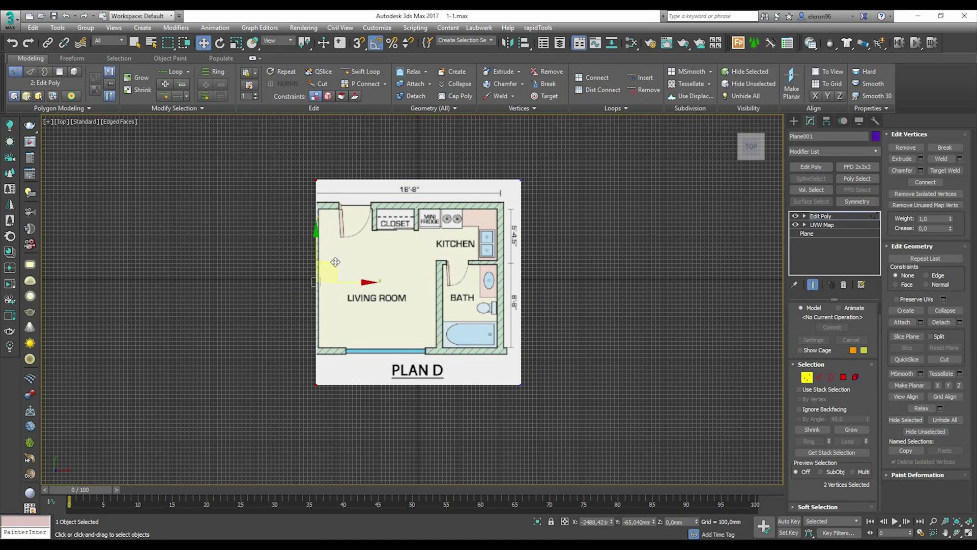
drag(349, 278, 293, 277)
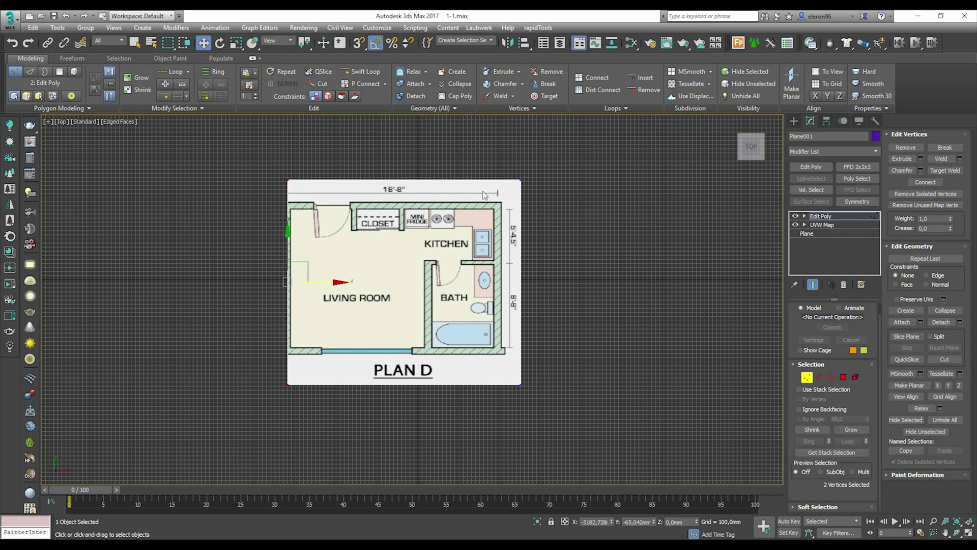
Step: Move the plane's two right vertices slightly outward along X and leave vertex editing
drag(577, 385, 540, 247)
drag(564, 423, 563, 422)
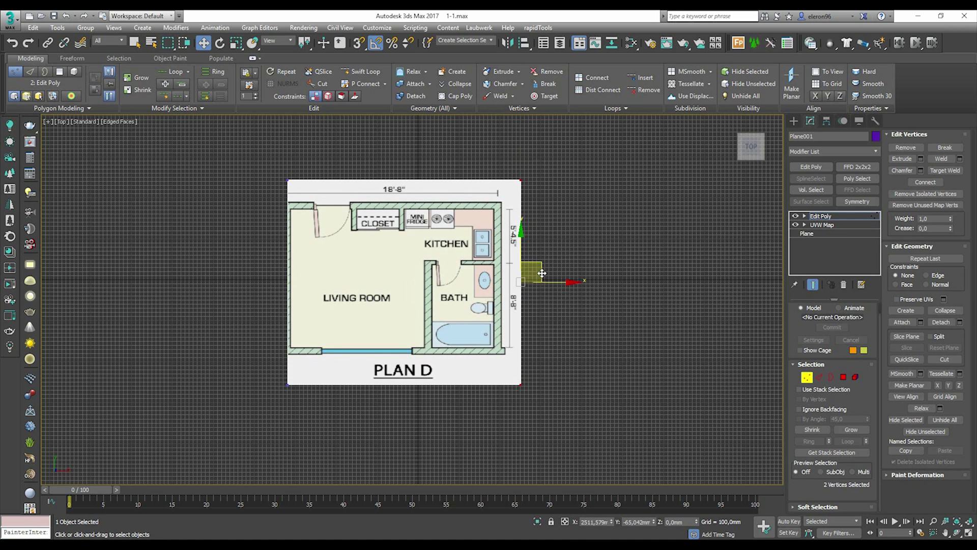
drag(552, 283, 563, 284)
click(634, 355)
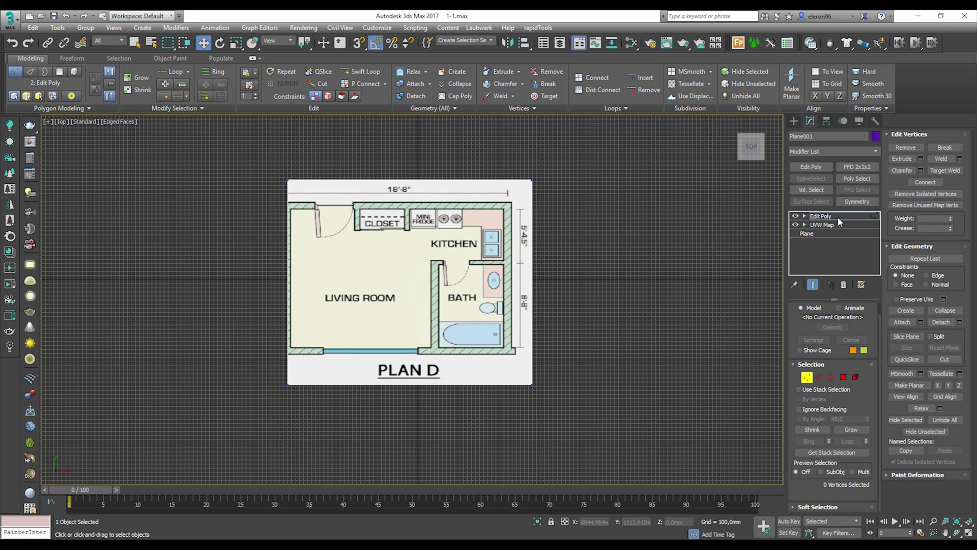
click(837, 215)
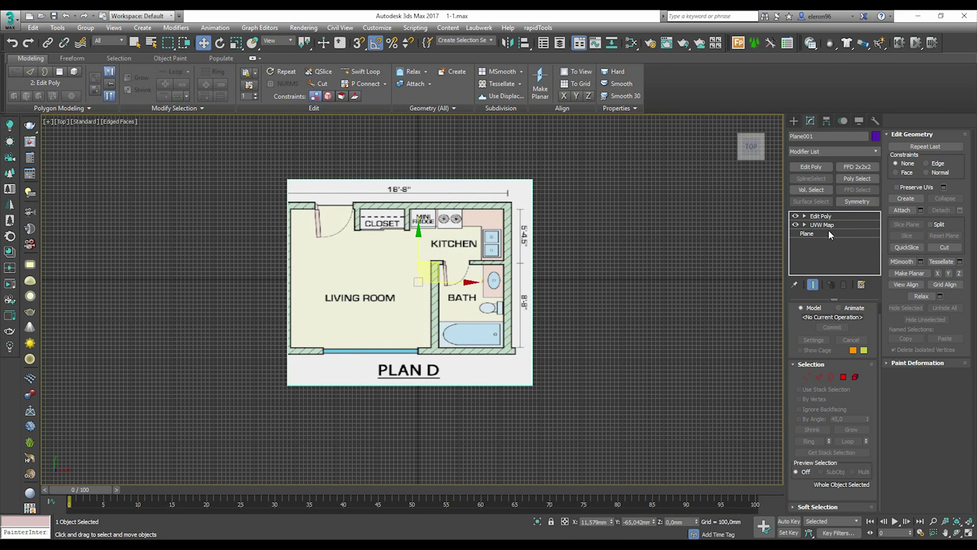
Step: Collapse the floor plan plane's entire modifier stack into an editable poly
key(1)
right_click(835, 234)
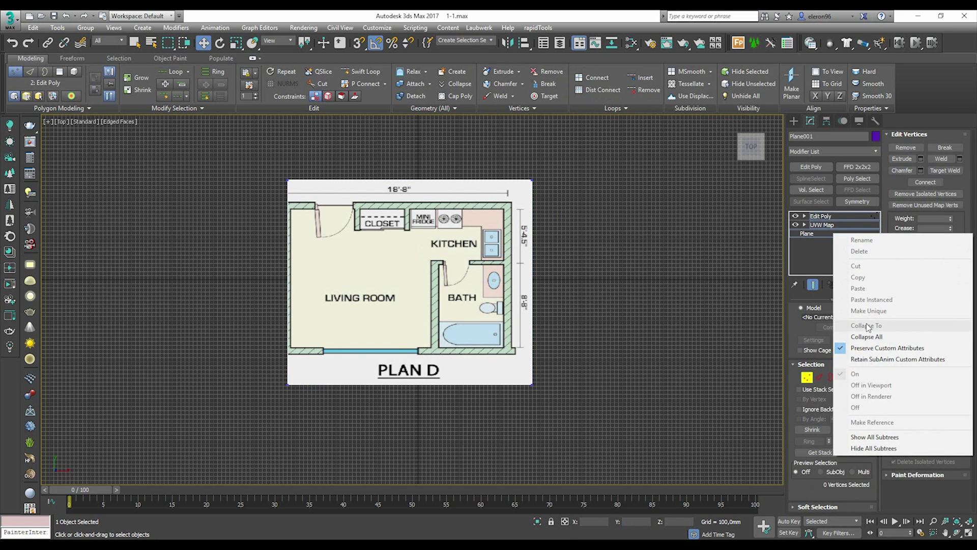
click(867, 336)
click(545, 307)
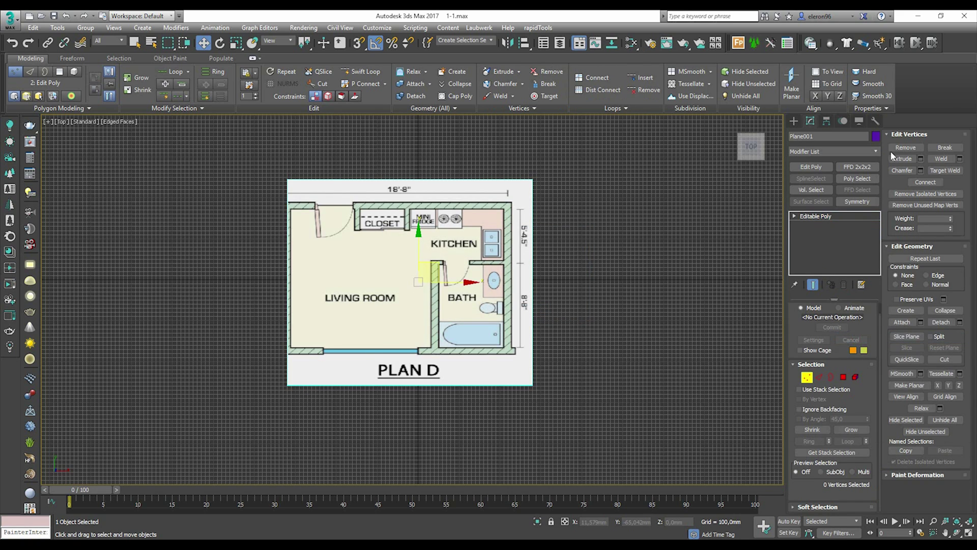
Step: Add a new UVW Map modifier to the floor plan plane and fit it to Plan-d-6-17.jpg with Bitmap Fit
click(877, 151)
drag(878, 179, 871, 425)
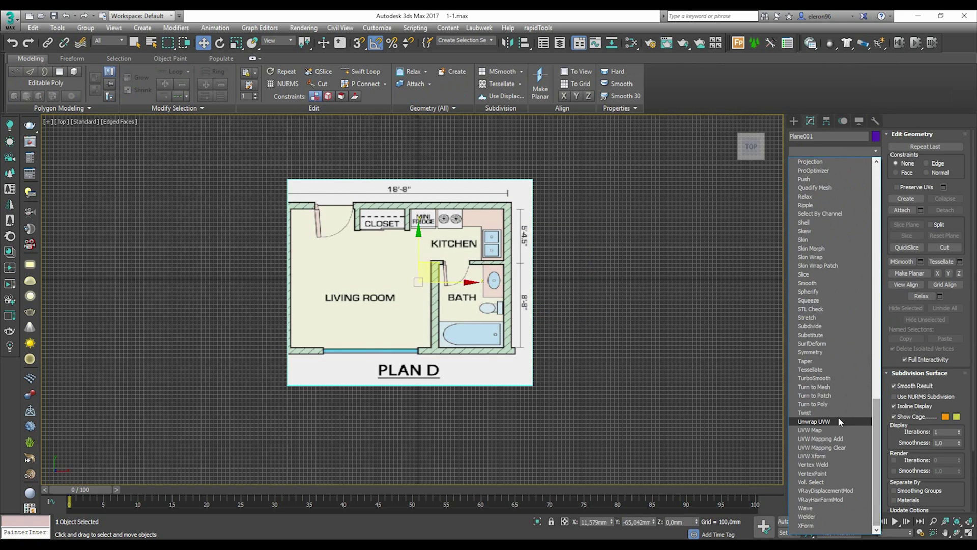
click(810, 430)
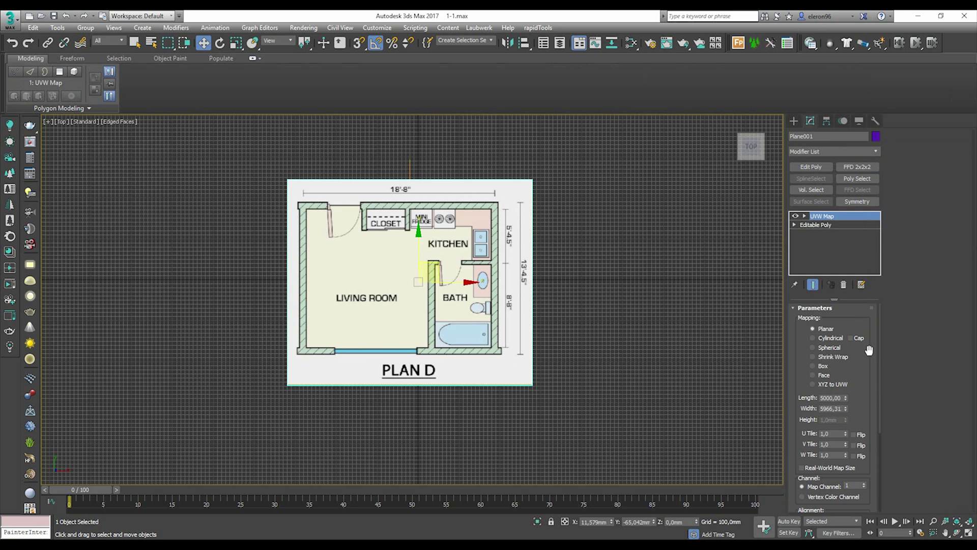
scroll(860, 387, down, 3)
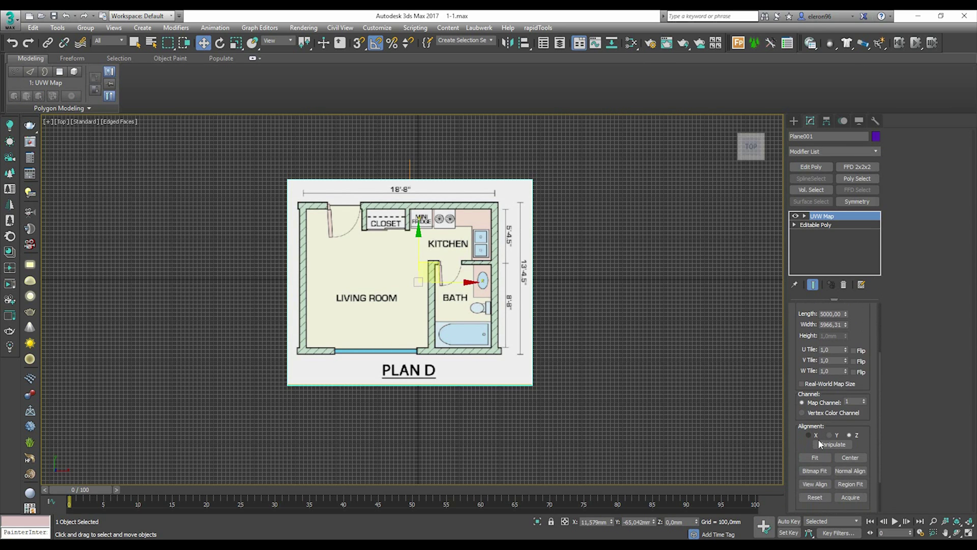
click(815, 471)
click(108, 103)
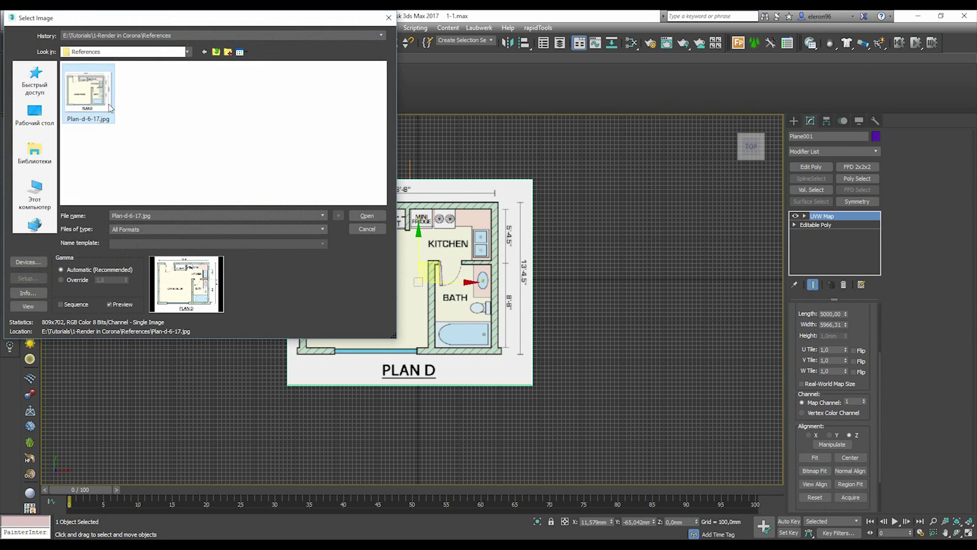
click(366, 215)
click(631, 304)
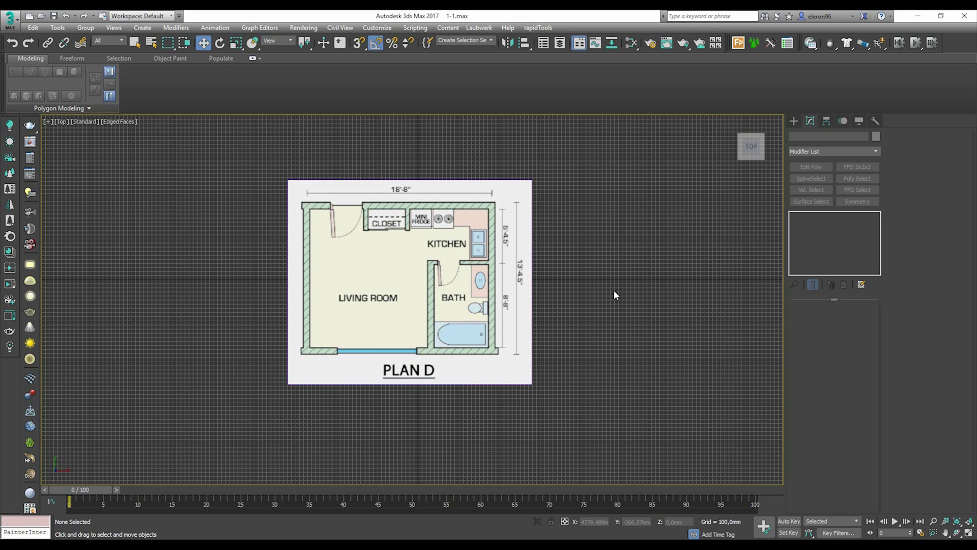
Step: Convert the floor plan plane with its UVW Map to an Editable Poly and deselect it
click(490, 332)
right_click(490, 332)
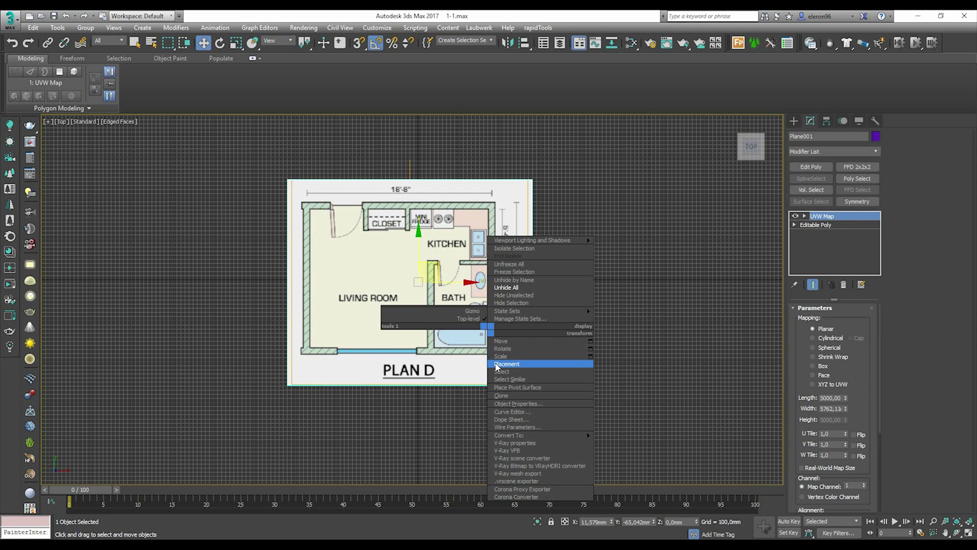
mouse_move(547, 437)
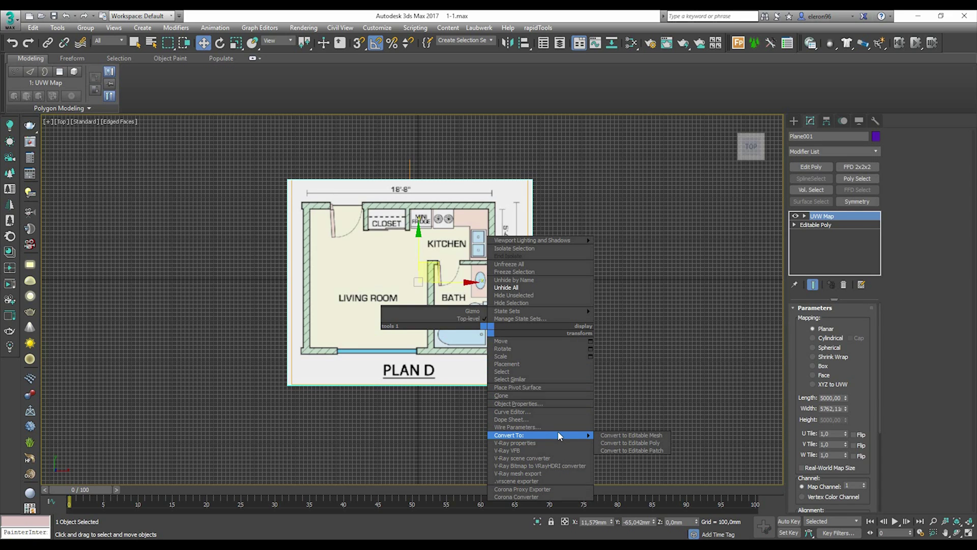
click(409, 409)
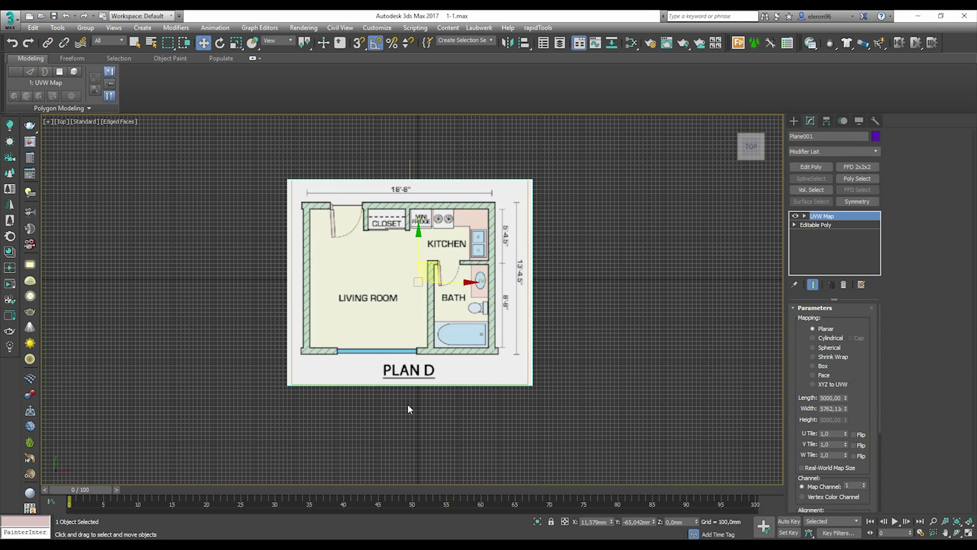
right_click(467, 313)
mouse_move(530, 419)
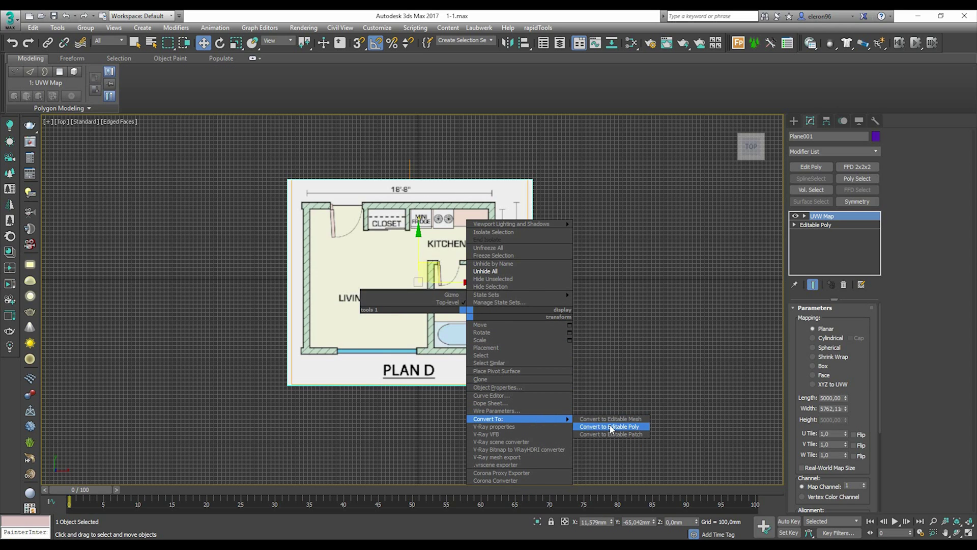
click(593, 428)
click(621, 393)
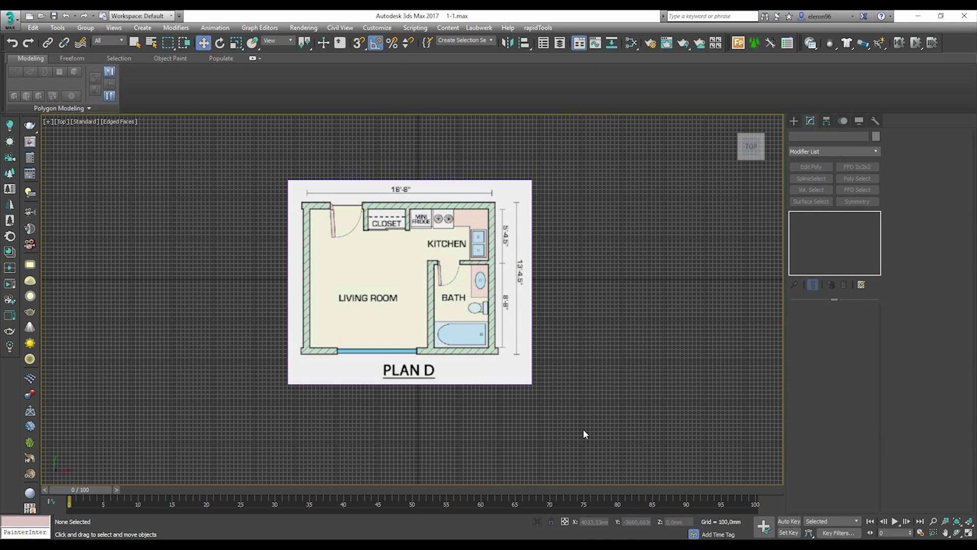
Step: Switch to the four-viewport layout and frame the floor plan plane in both perspective views
key(alt+w)
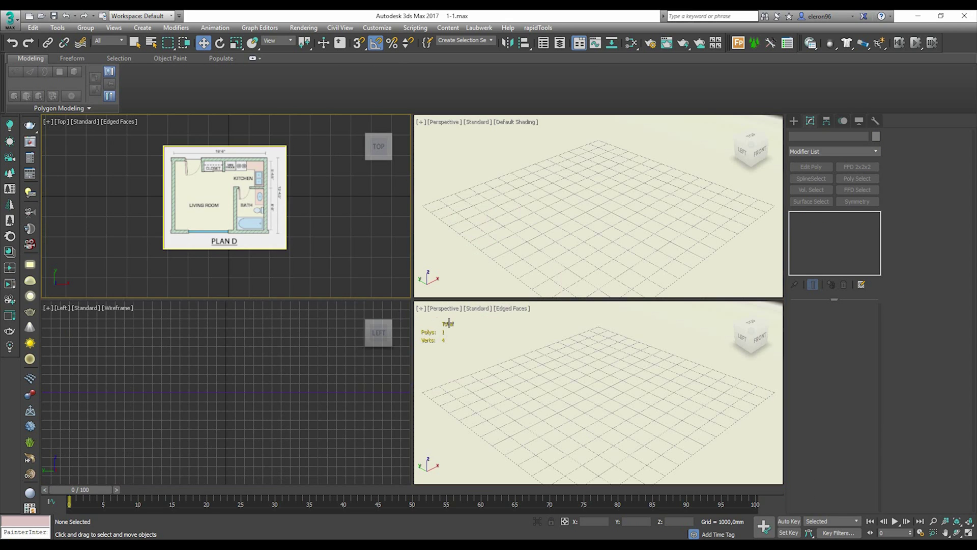
click(526, 256)
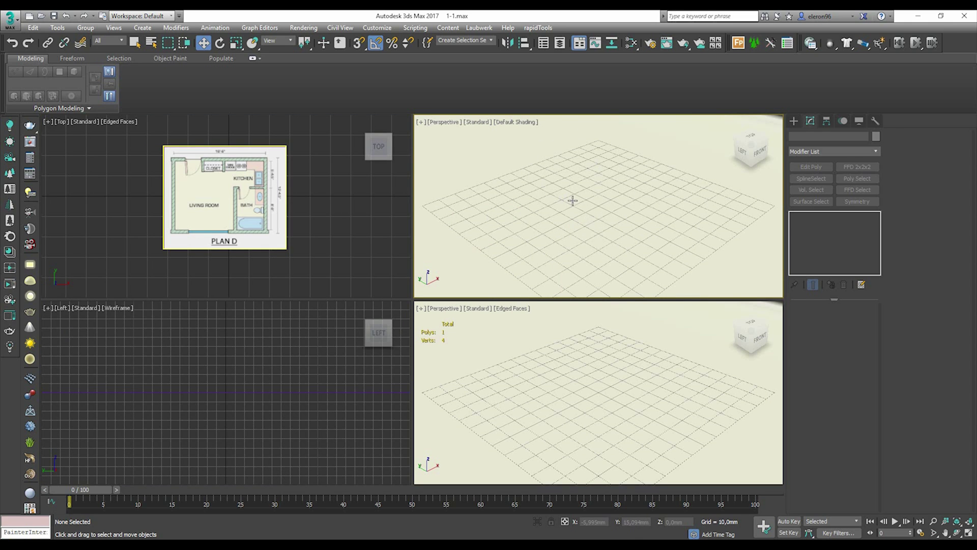
key(z)
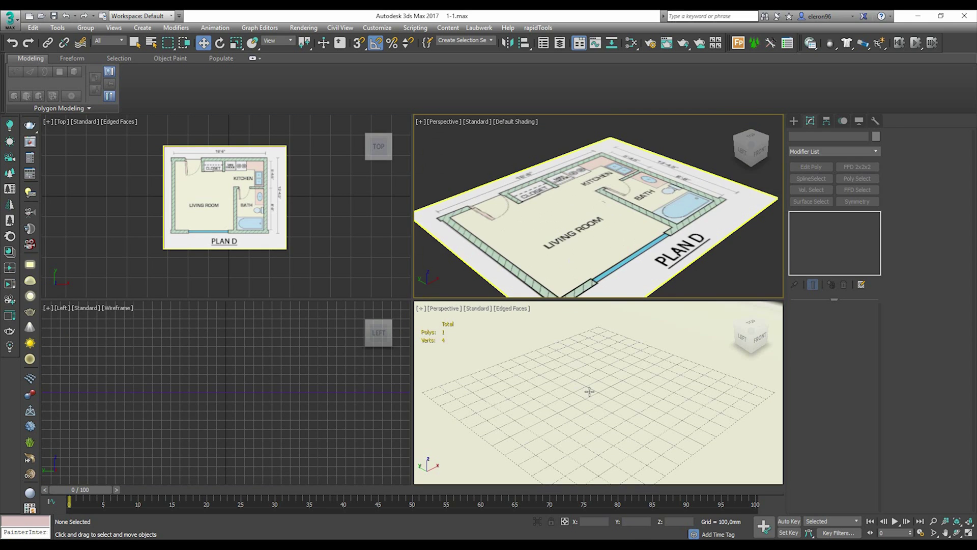
click(572, 390)
key(z)
click(285, 399)
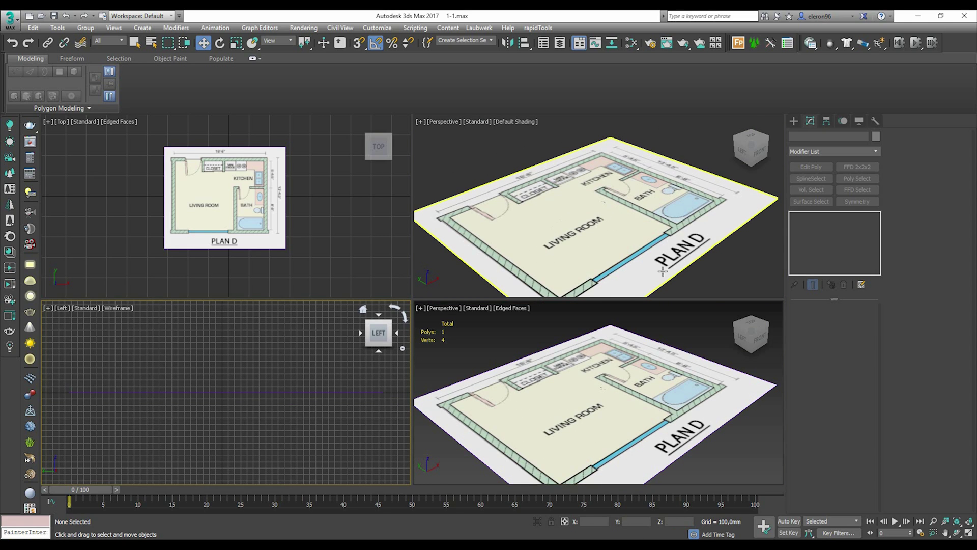
Step: Change the default-shaded perspective viewport to a Front view
click(452, 121)
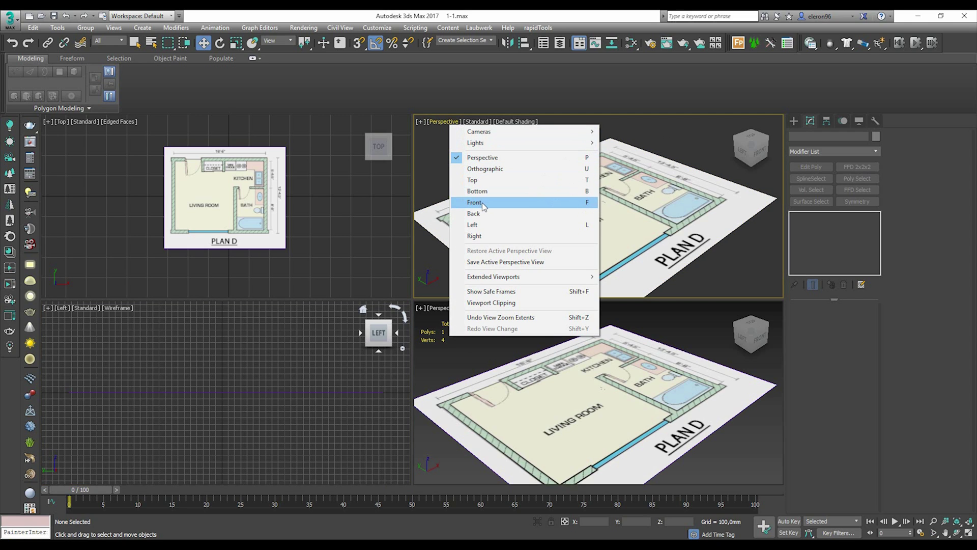
click(486, 203)
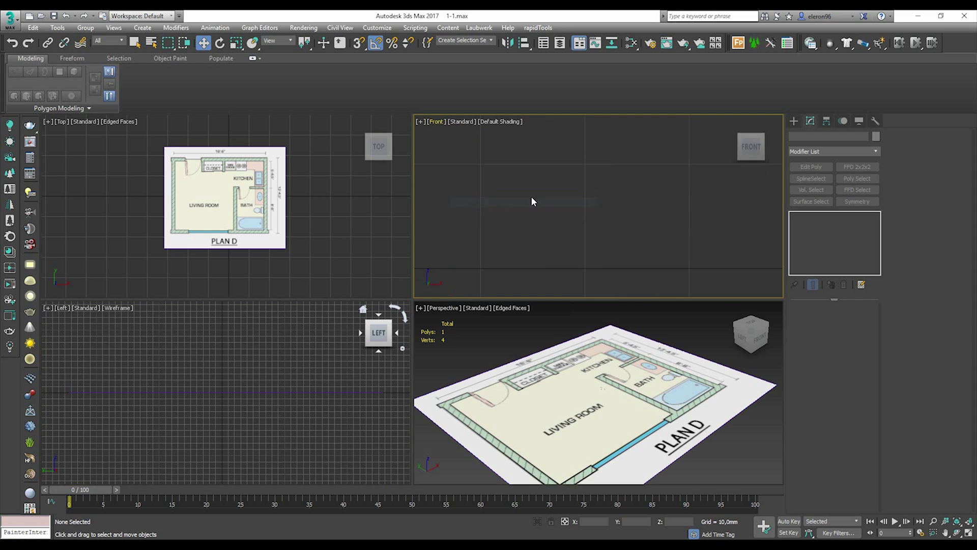
scroll(563, 205, down, 4)
scroll(308, 369, down, 2)
scroll(285, 367, down, 3)
Step: Lower the floor plan plane in the Left view to about Z -5431 mm and deselect it
drag(342, 427, 342, 428)
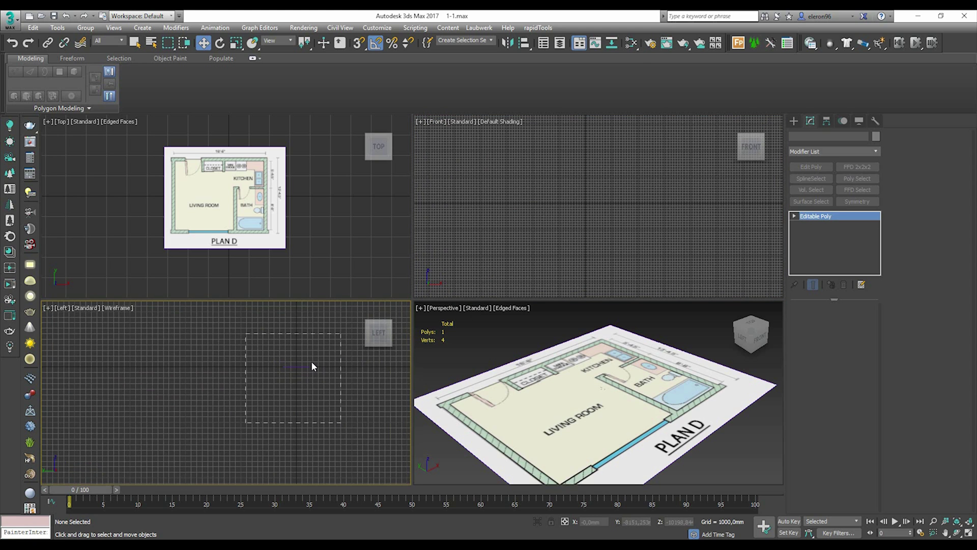
drag(297, 326, 297, 357)
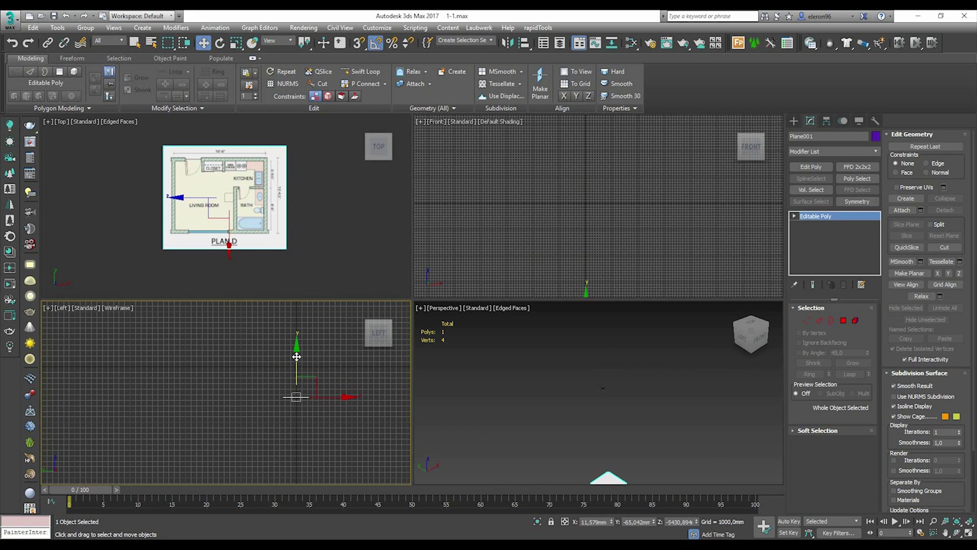
click(332, 368)
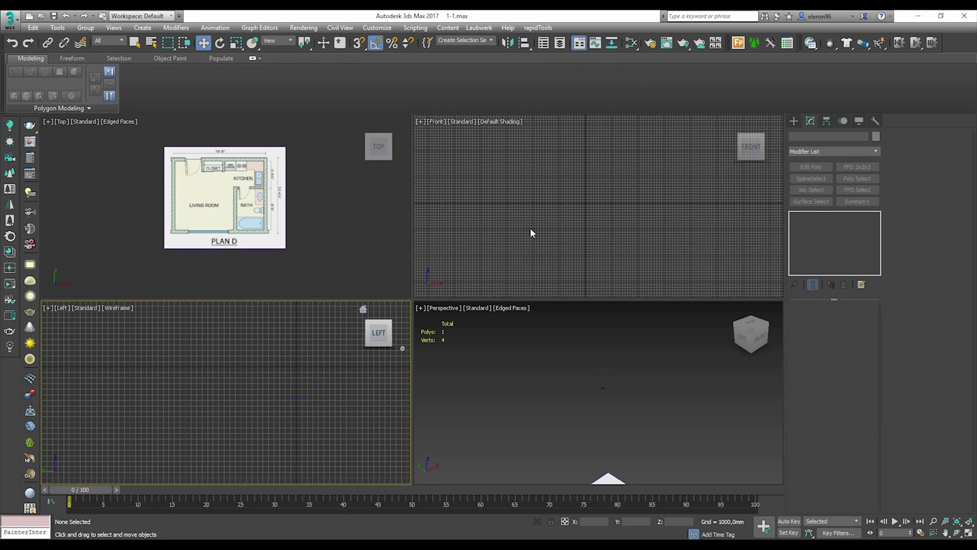
Step: Create a plane about 175 mm by 2619 mm in the Top view over the plan's upper wall above the closet and kitchen
click(326, 230)
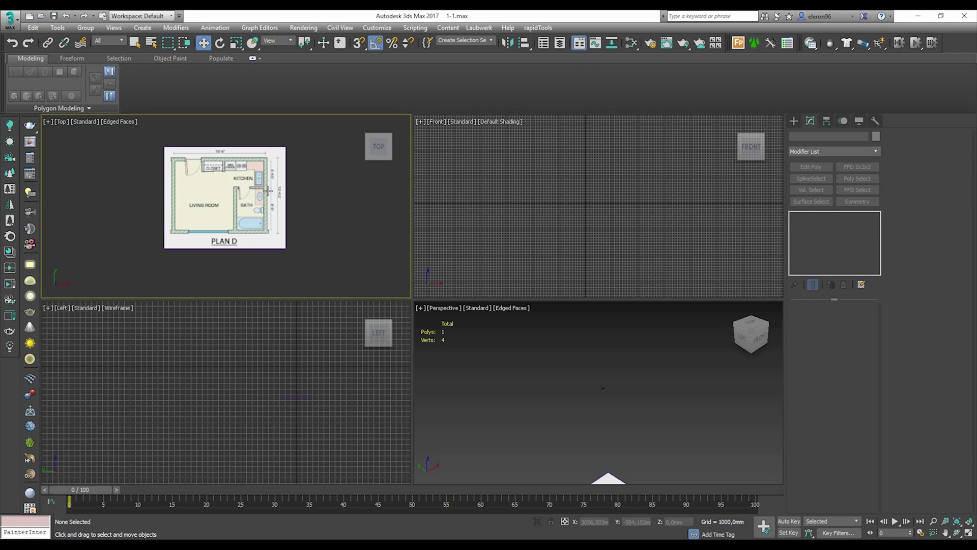
middle_drag(334, 234, 351, 244)
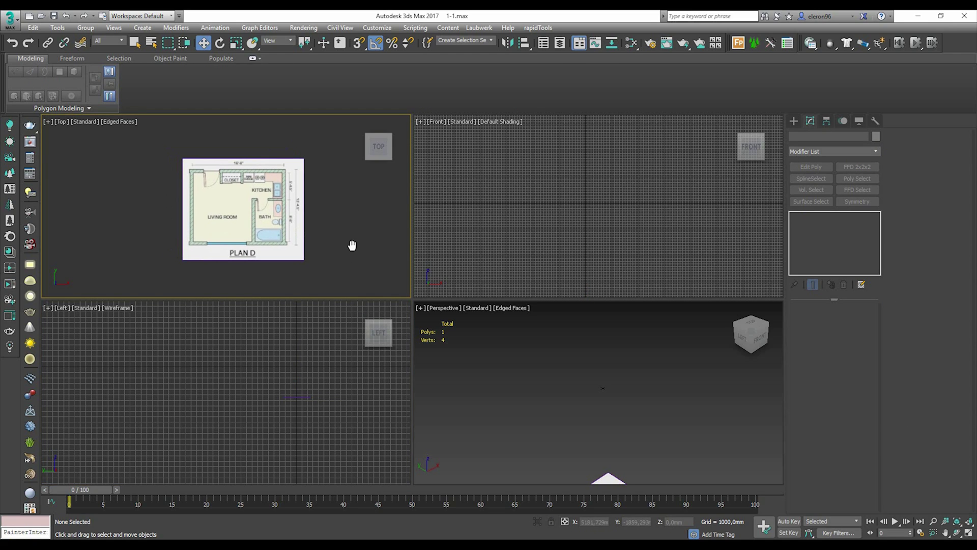
click(793, 122)
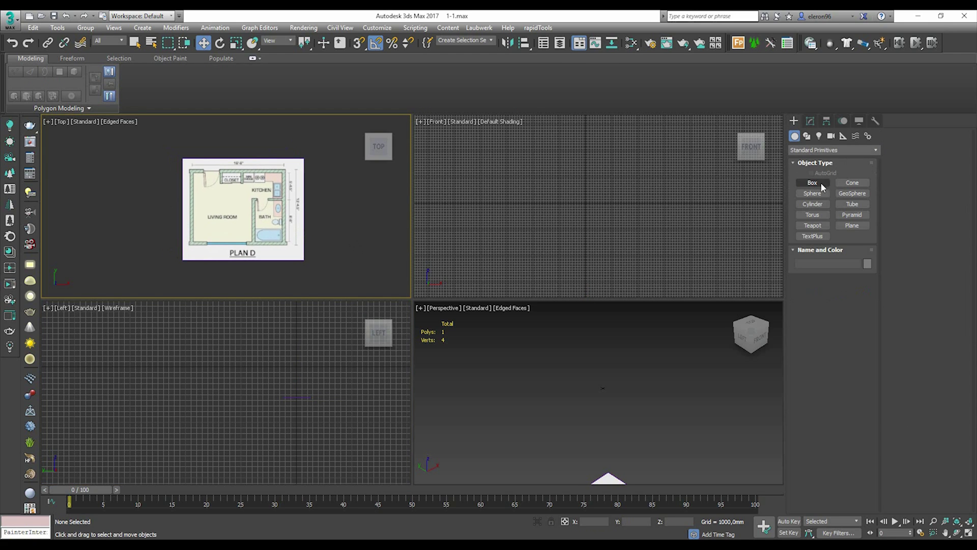
click(853, 226)
scroll(237, 169, up, 8)
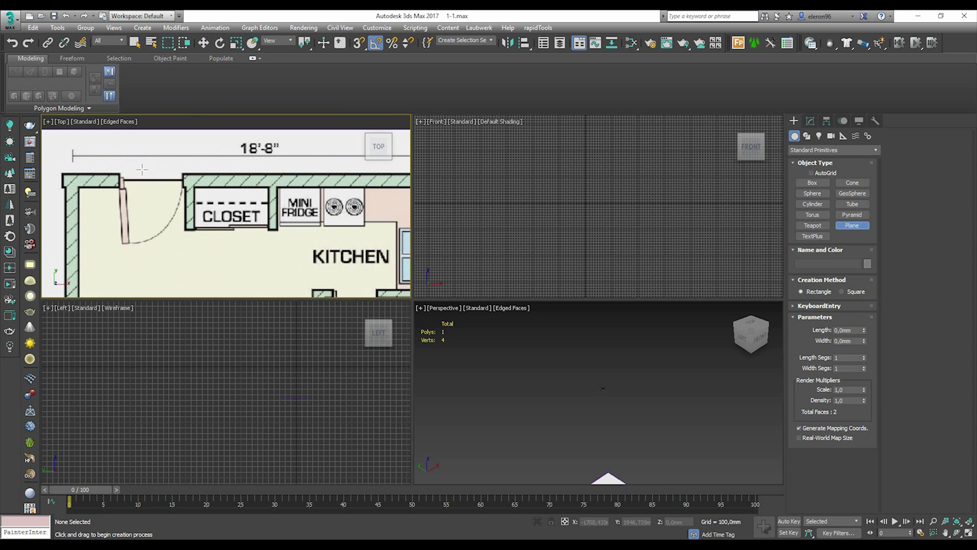
drag(190, 172, 397, 187)
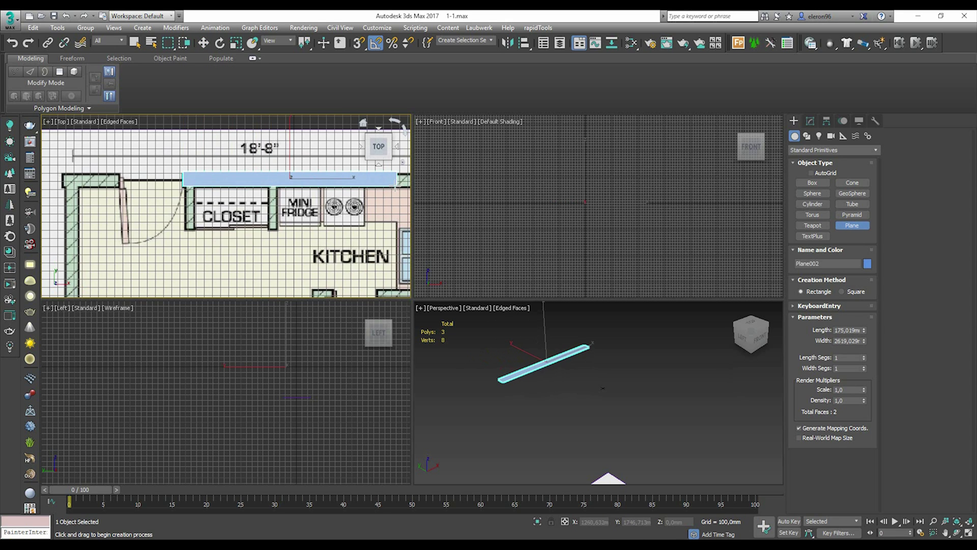
middle_drag(397, 186, 299, 195)
key(w)
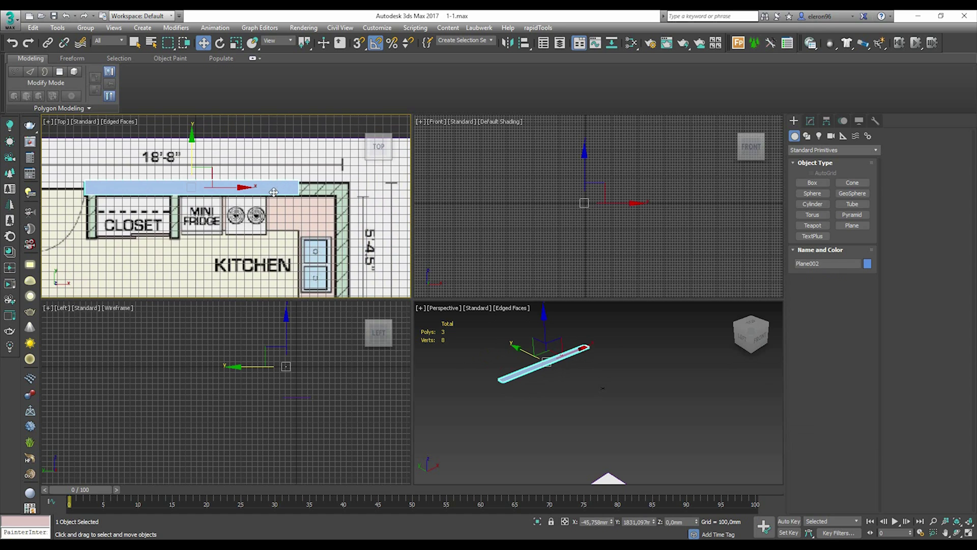
Step: Set the wall strip plane's width to 5000 mm and move it about 425 mm in negative X along the upper wall
click(810, 121)
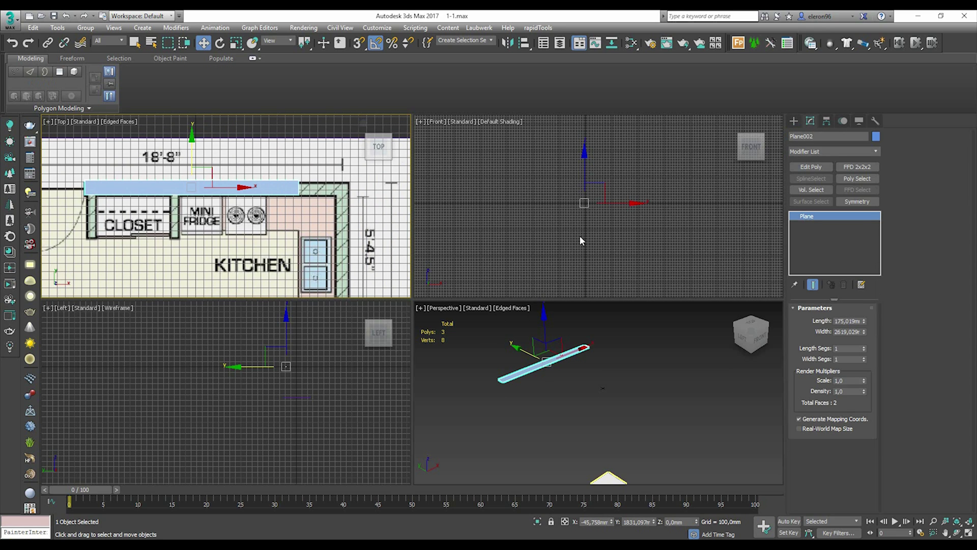
scroll(300, 188, down, 2)
middle_drag(300, 187, 329, 201)
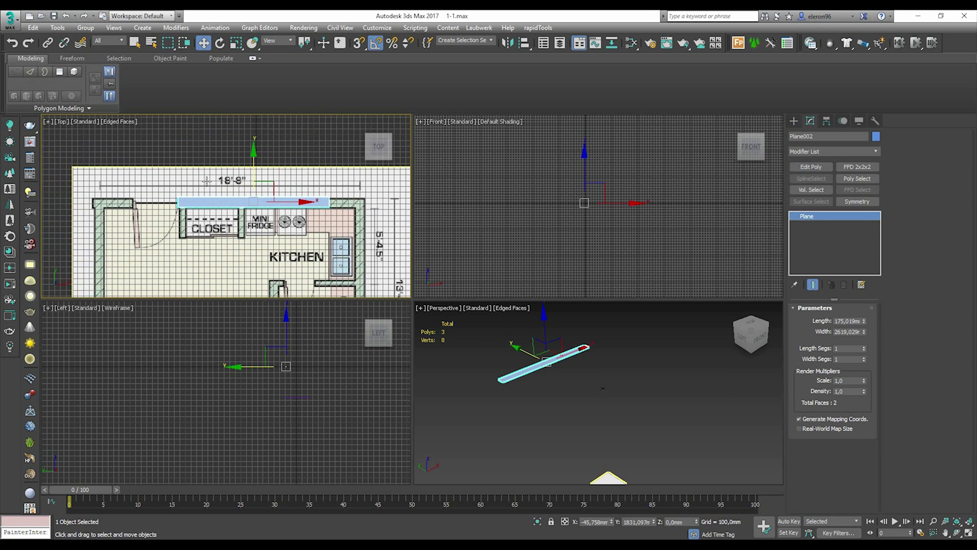
click(846, 332)
text(5000)
key(Return)
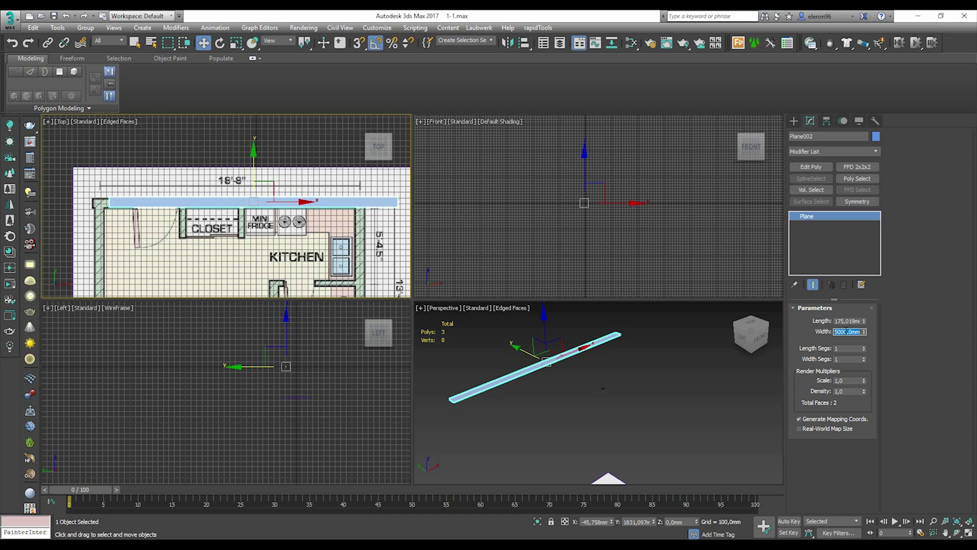
drag(305, 201, 276, 205)
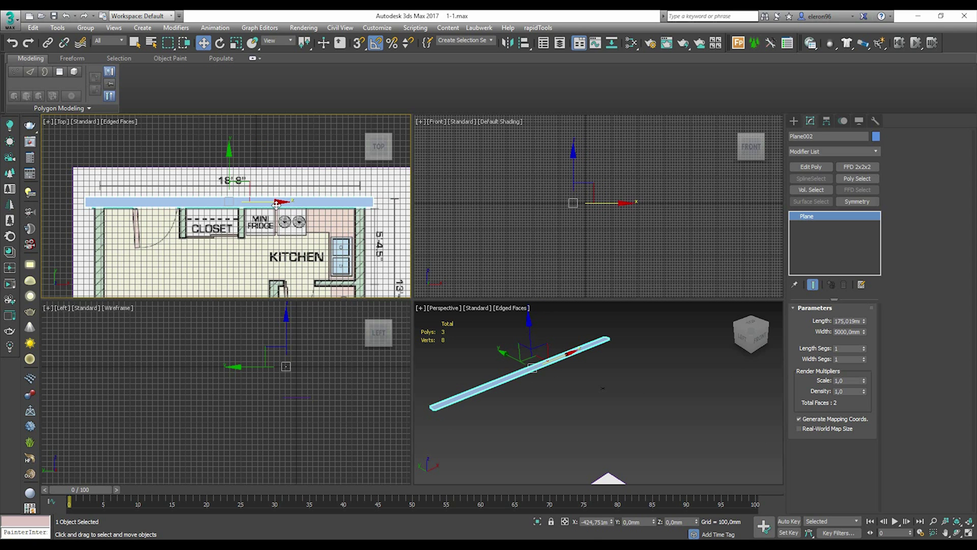
Step: Scale the floor plan plane to about 115% in X and Y to match the 5000 mm strip
click(296, 232)
scroll(297, 232, down, 3)
middle_drag(297, 232, 289, 195)
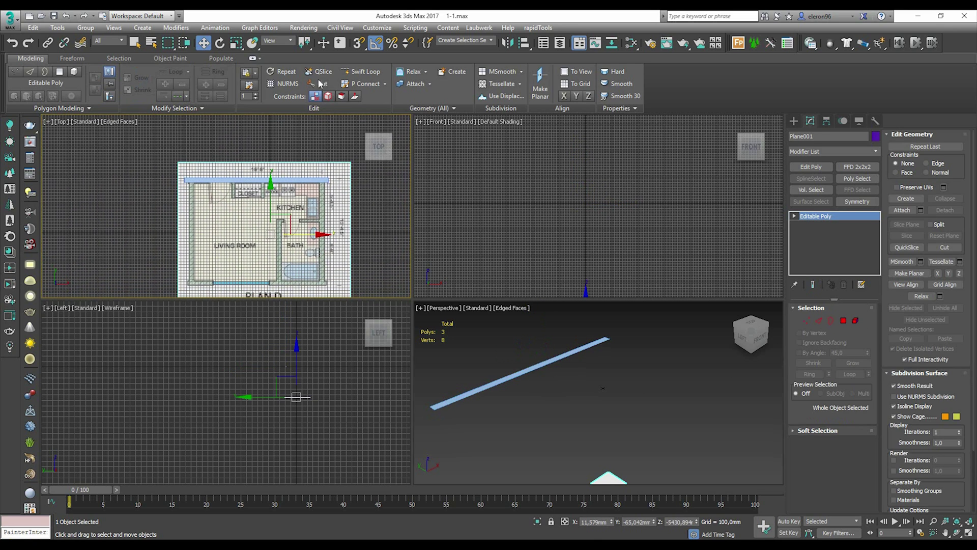
click(237, 42)
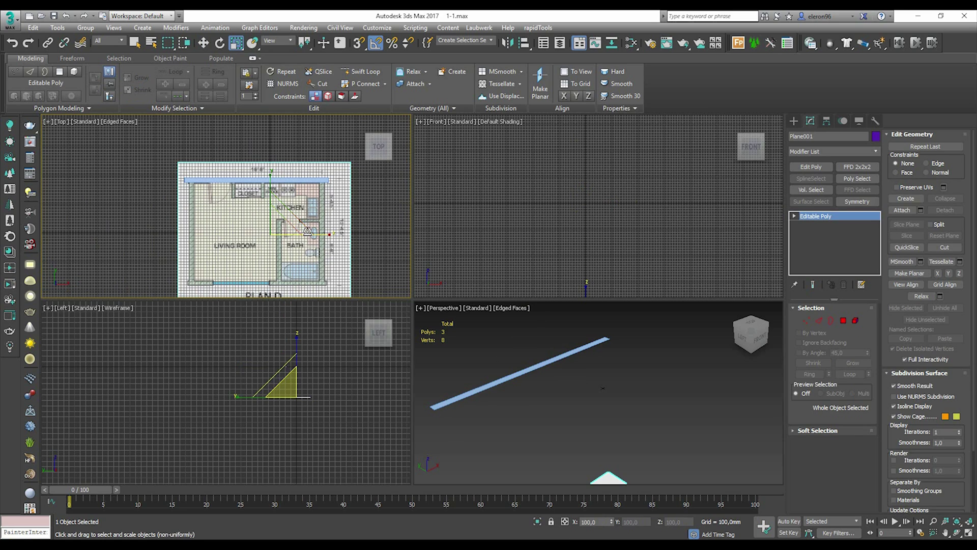
drag(308, 230, 306, 221)
scroll(268, 219, up, 3)
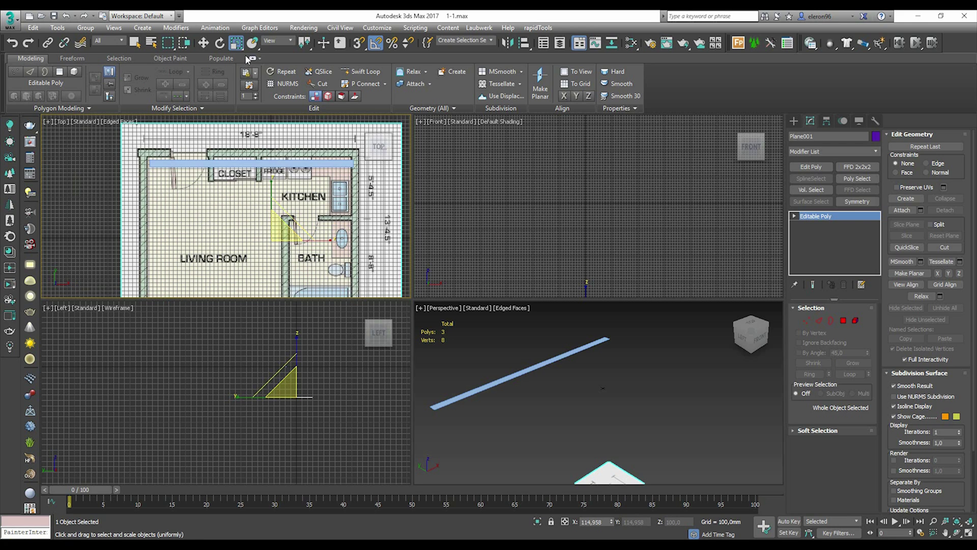
Step: Move the 5000 mm strip plane onto the plan's upper wall, between the left and right outer walls
click(220, 163)
key(w)
drag(264, 148, 262, 135)
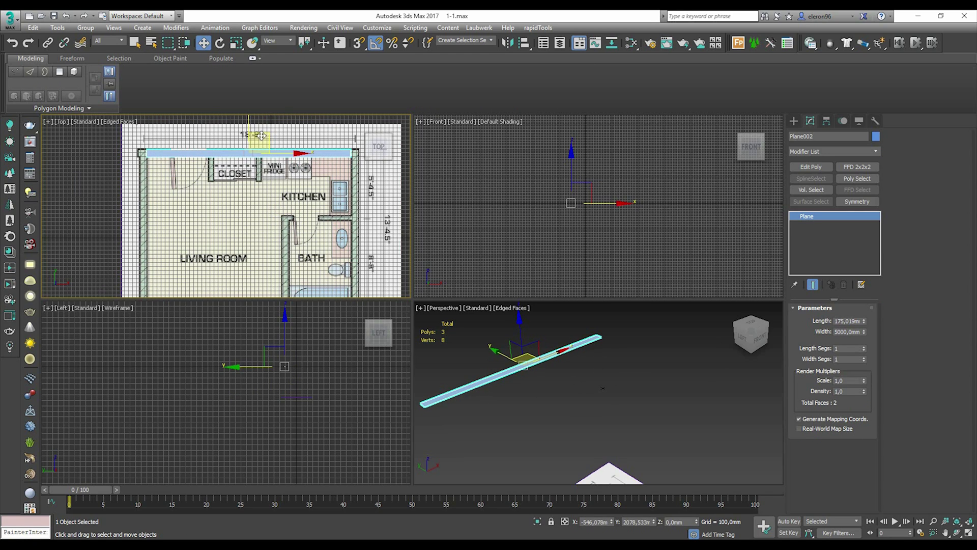
Step: Set the wall strip plane's length to 180 mm and nudge it about 15 mm in positive Y onto the upper wall
double_click(835, 320)
text(180)
key(Return)
scroll(217, 200, up, 8)
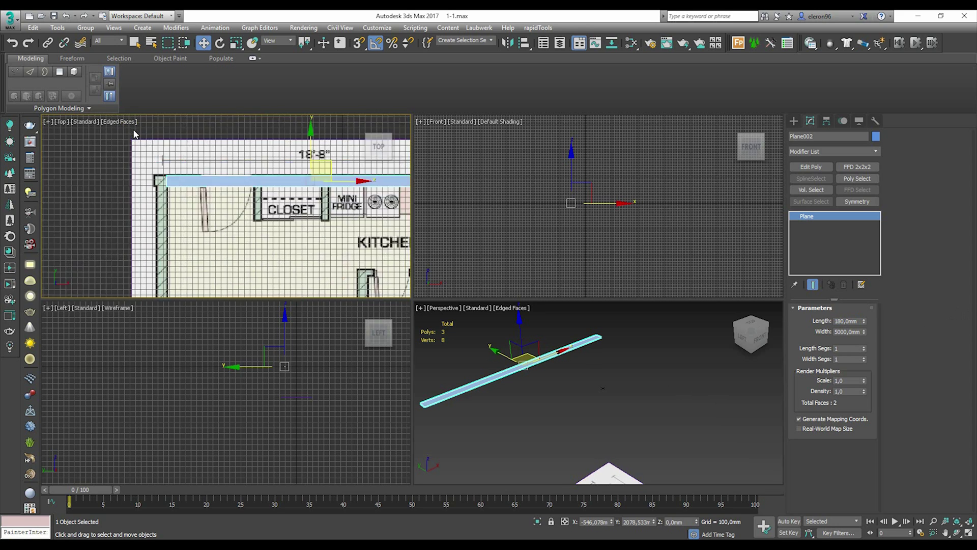
drag(240, 195, 244, 194)
scroll(244, 193, down, 6)
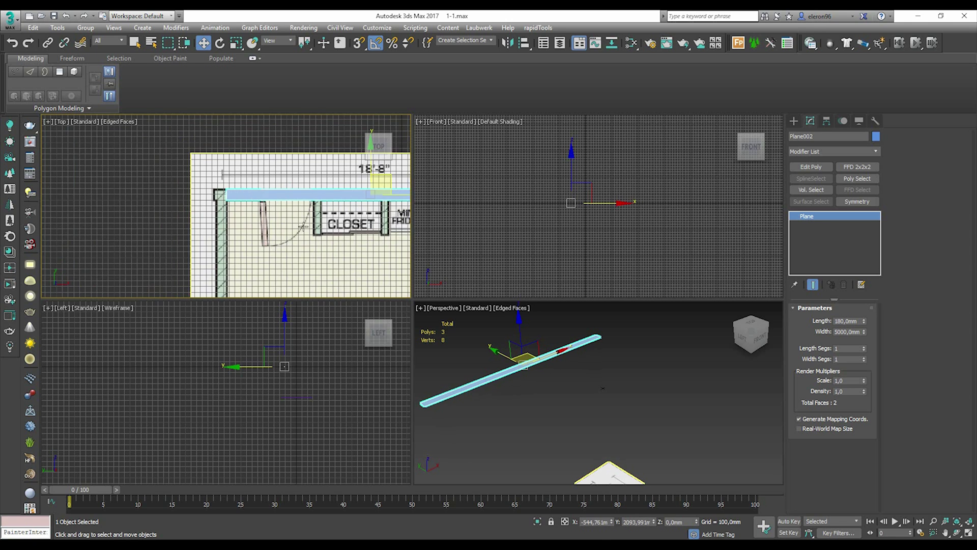
scroll(380, 193, up, 4)
scroll(364, 197, down, 6)
middle_drag(348, 202, 312, 210)
click(277, 144)
click(236, 202)
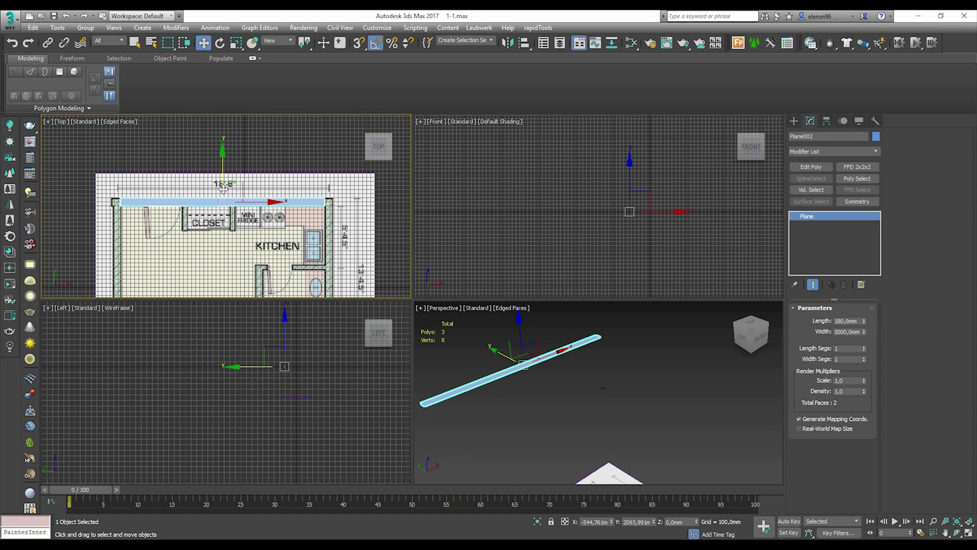
Step: Hide the grid in the Top view, deselect the strip and maximize the Top viewport on the floor plan
scroll(237, 203, up, 1)
scroll(239, 213, up, 1)
middle_drag(256, 234, 275, 182)
scroll(280, 198, down, 3)
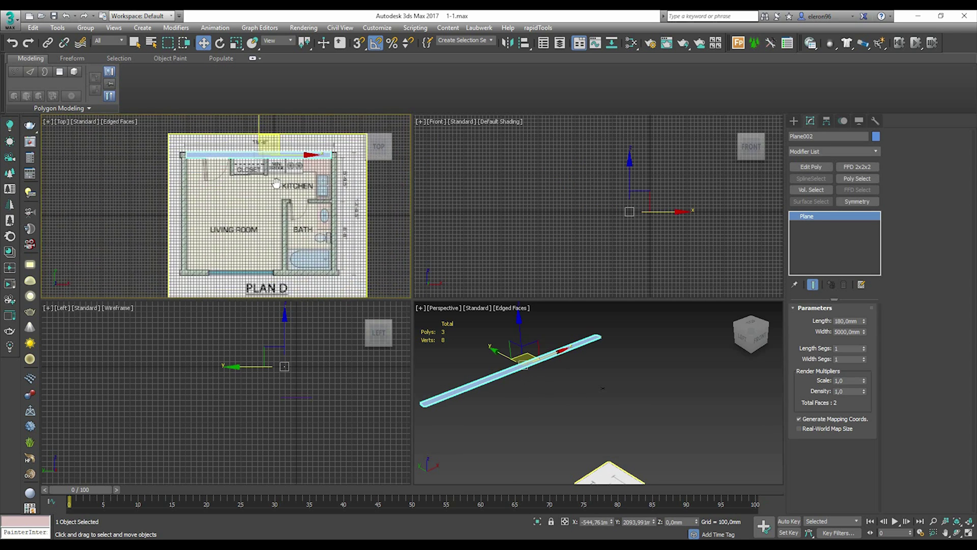
middle_drag(247, 215, 250, 240)
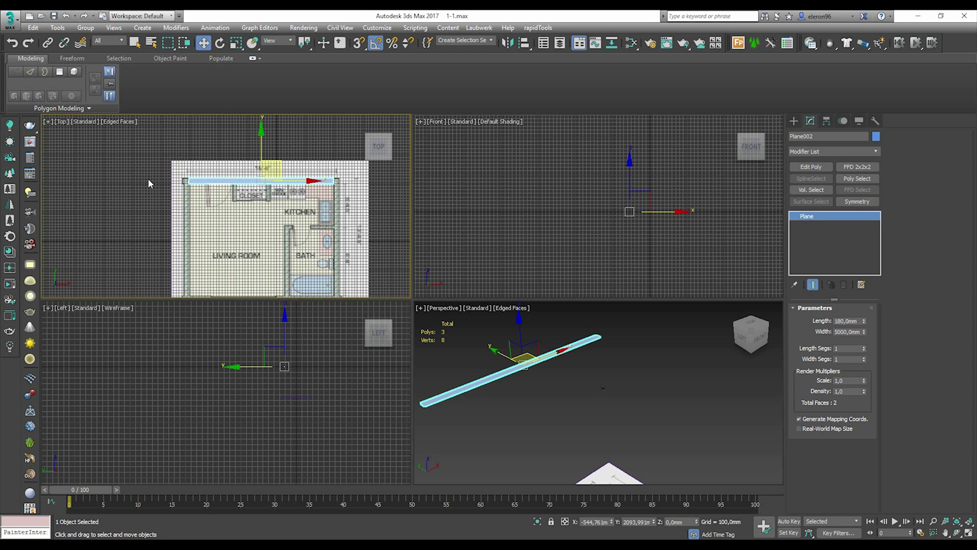
key(g)
mouse_move(263, 197)
middle_down()
mouse_move(217, 207)
mouse_move(277, 188)
middle_up()
click(95, 180)
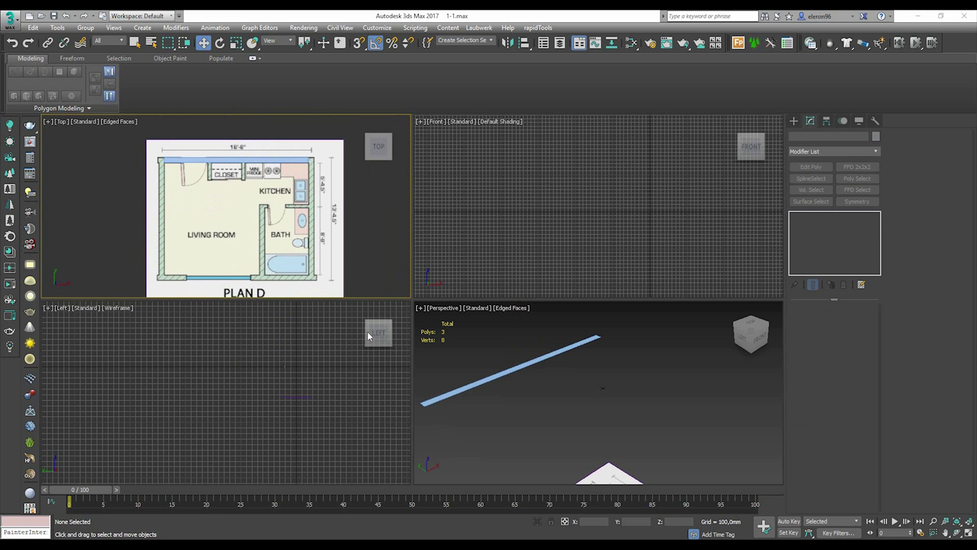
key(alt+w)
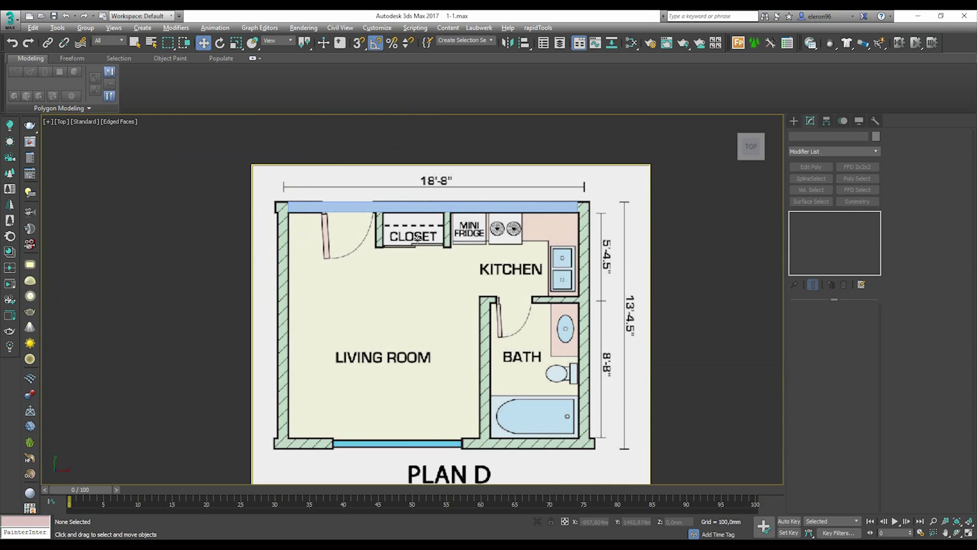
middle_drag(370, 204, 390, 227)
scroll(390, 228, up, 4)
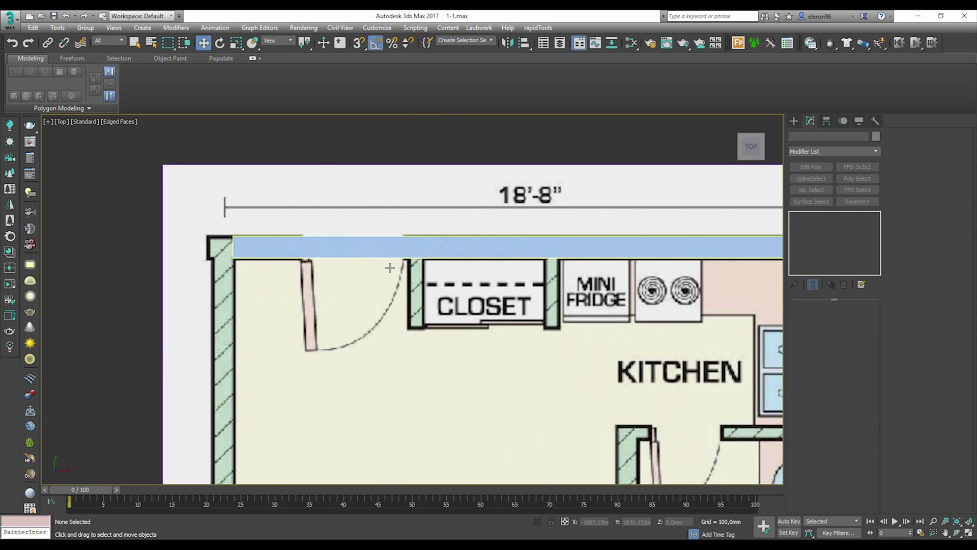
Step: Convert the wall strip plane on the upper wall to an Editable Poly
click(361, 252)
middle_drag(488, 256, 466, 267)
right_click(379, 242)
mouse_move(457, 348)
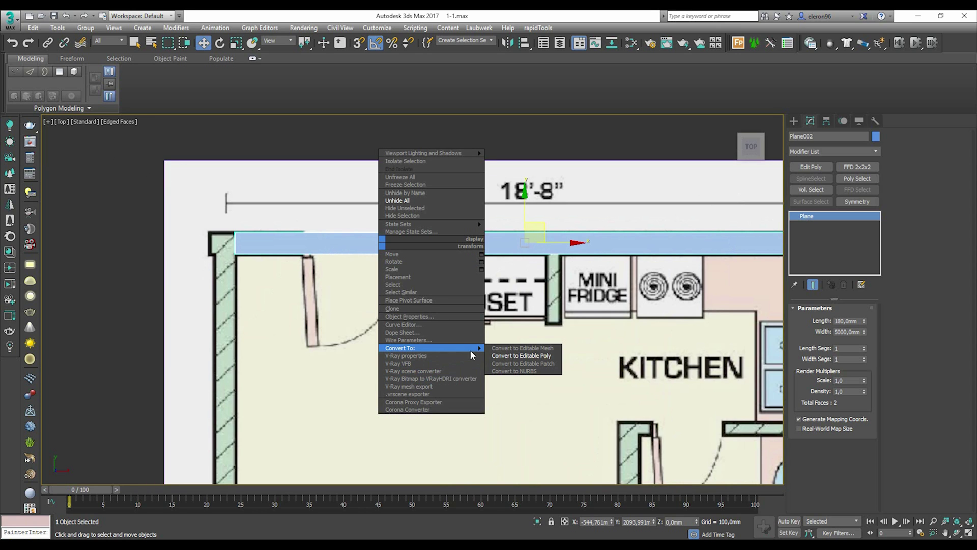
click(524, 355)
middle_drag(706, 315, 472, 317)
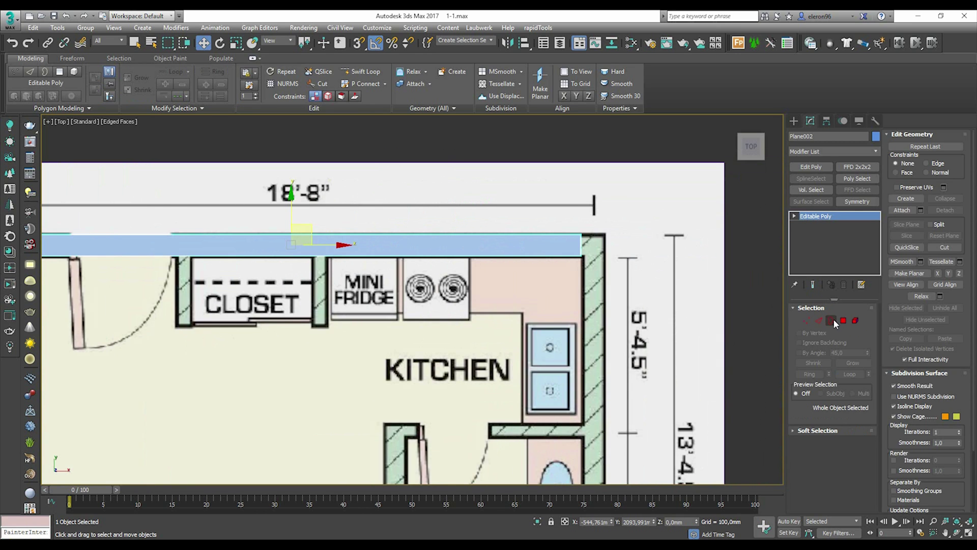
click(821, 319)
key(2)
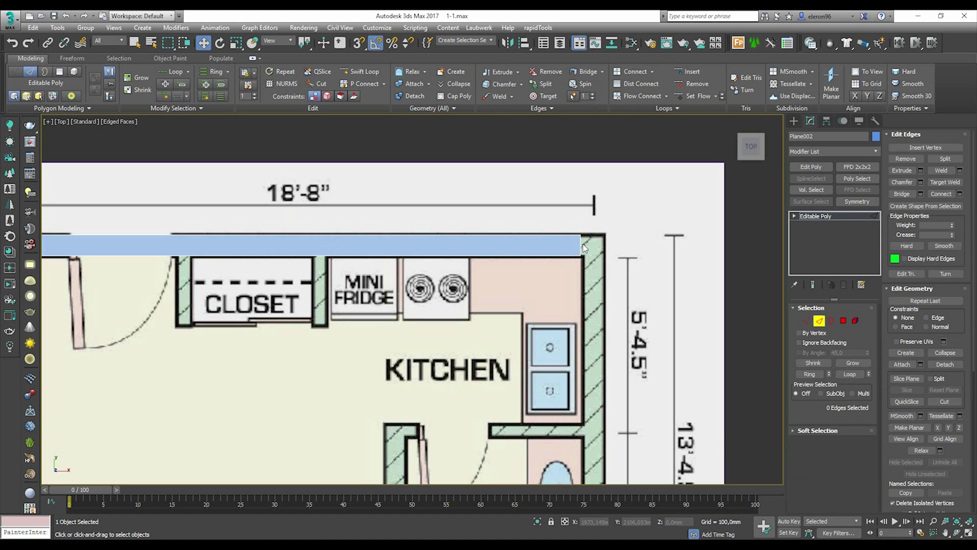
click(579, 246)
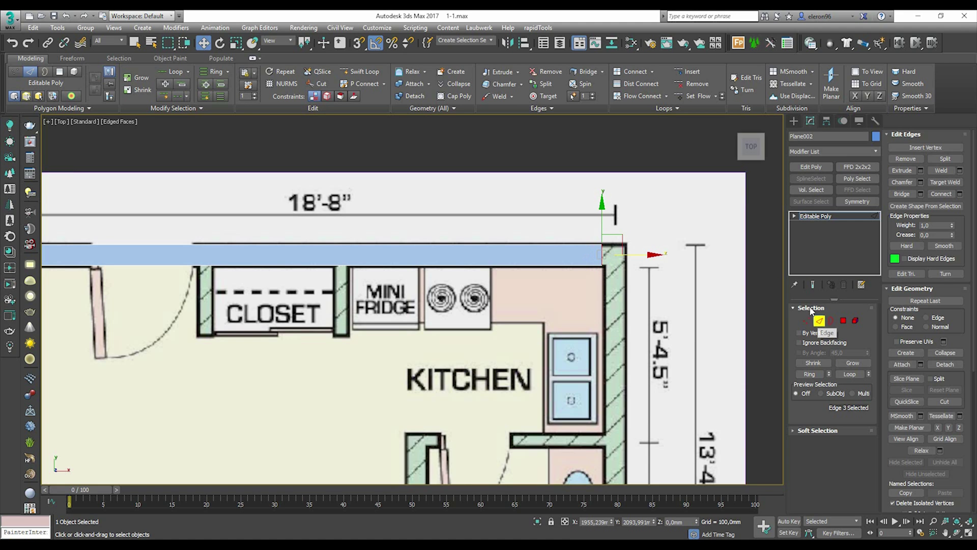
click(819, 321)
click(605, 251)
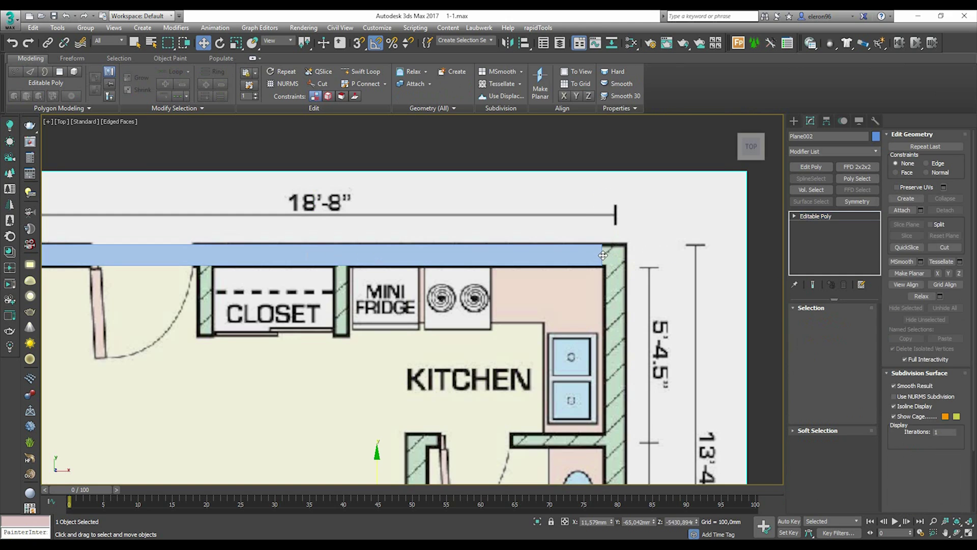
key(2)
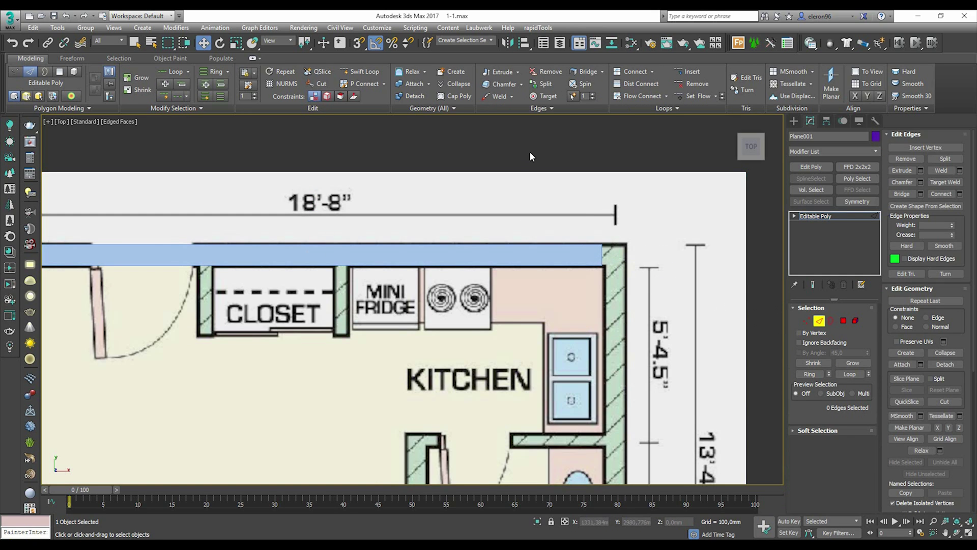
Step: Reselect the wall strip for edge editing and move its right end edge along X to just inside the left outer wall
scroll(530, 156, down, 3)
click(795, 121)
click(547, 205)
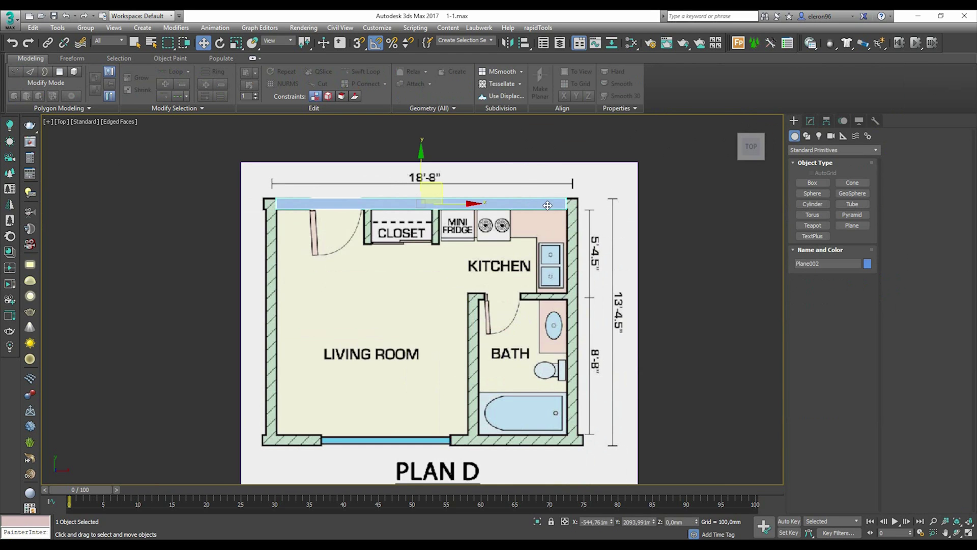
click(811, 121)
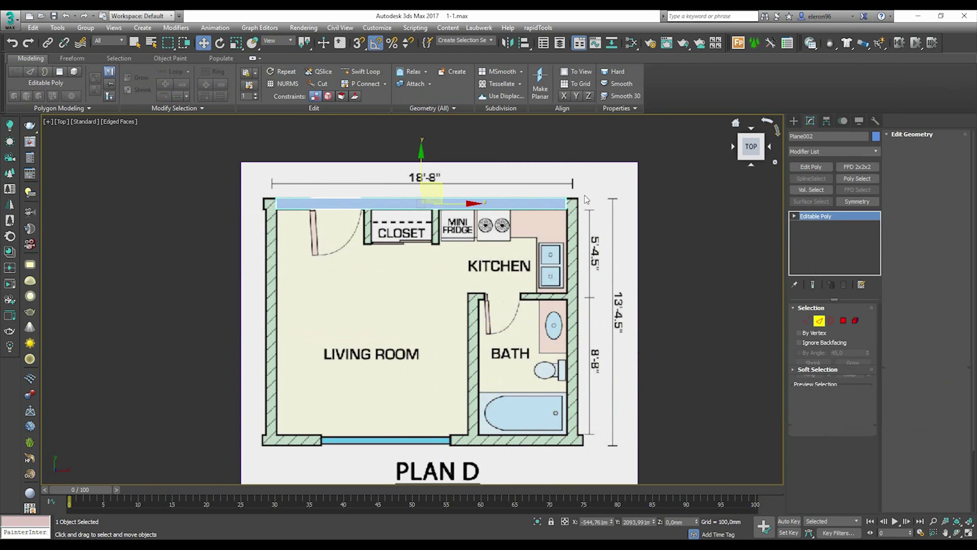
click(566, 203)
drag(606, 203, 319, 218)
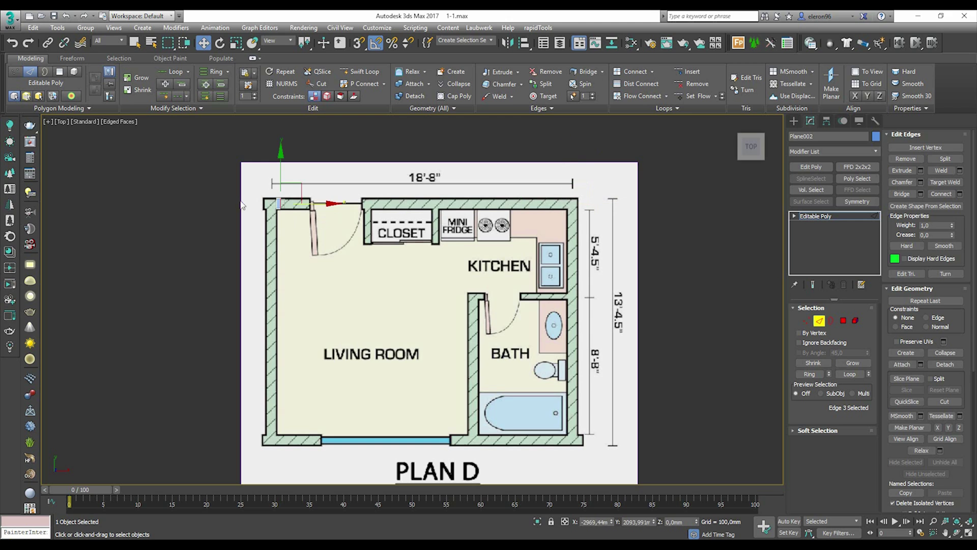
Step: Fit the piece to the upper left corner by moving its left edge about 190 mm outward and its right edge to the wall's inner face
scroll(265, 204, up, 8)
click(310, 237)
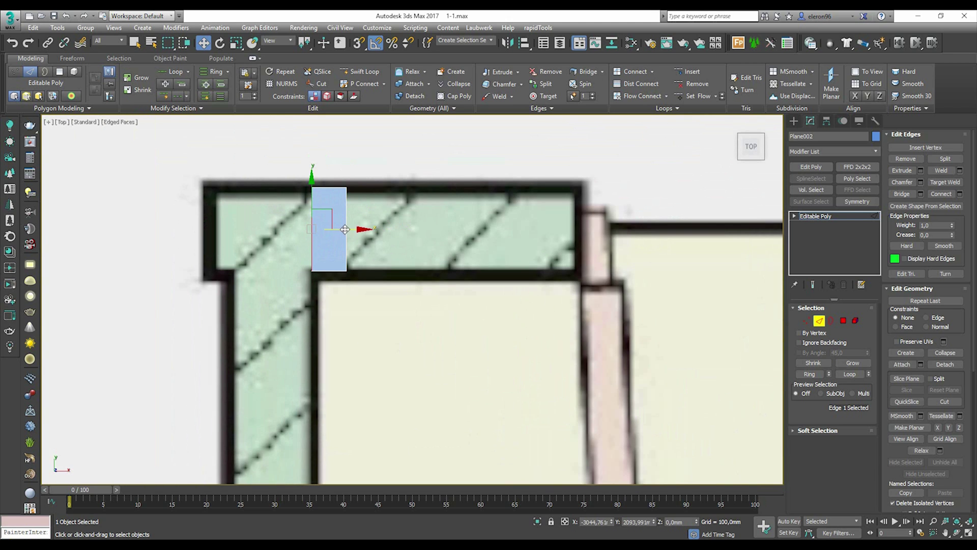
drag(360, 228, 270, 239)
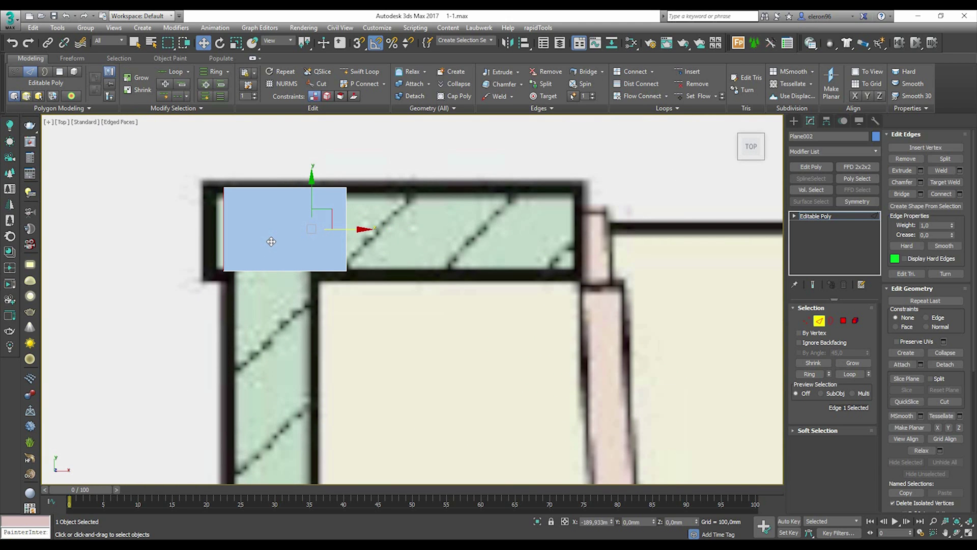
click(345, 225)
drag(385, 231, 357, 229)
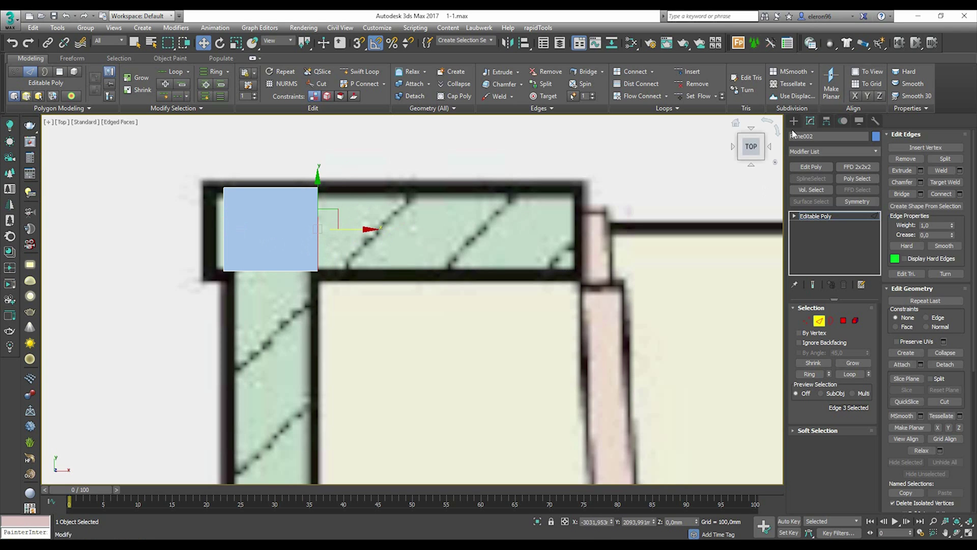
click(224, 235)
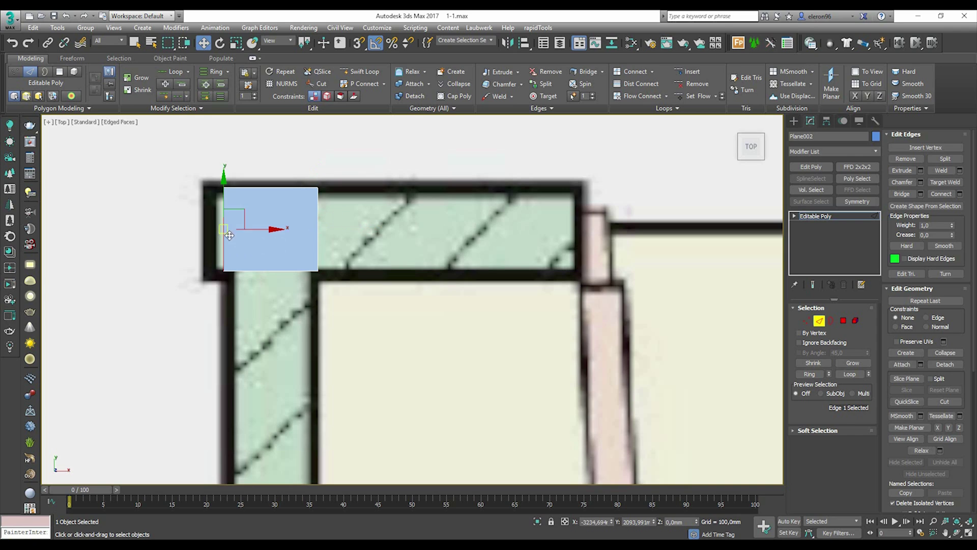
Step: Extrude the corner piece's right edge to the entrance door and its lower edge down the left wall to the lower wall
click(318, 218)
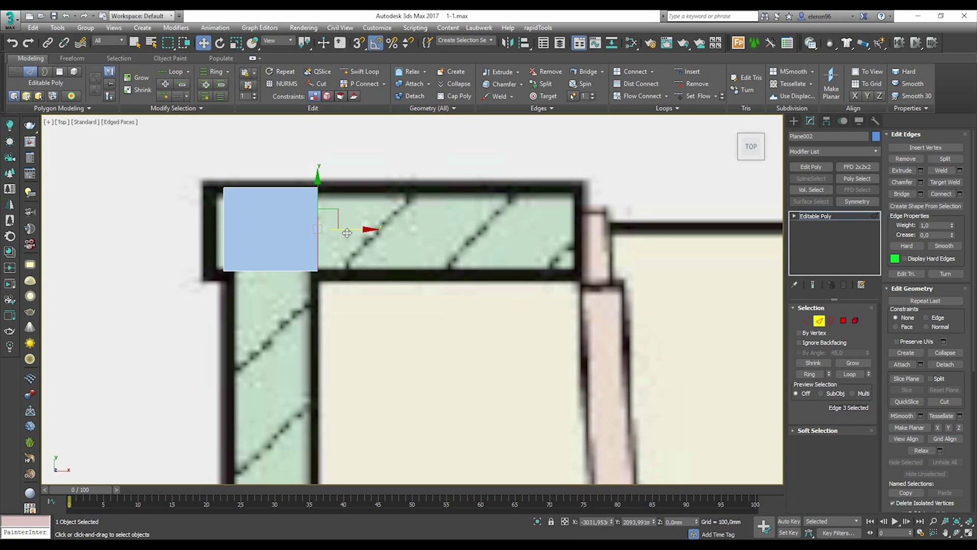
shift+drag(365, 232, 615, 238)
click(274, 270)
scroll(277, 274, down, 5)
middle_drag(363, 351, 416, 242)
scroll(417, 242, down, 4)
scroll(413, 286, up, 1)
shift+drag(382, 141, 377, 371)
scroll(392, 423, up, 8)
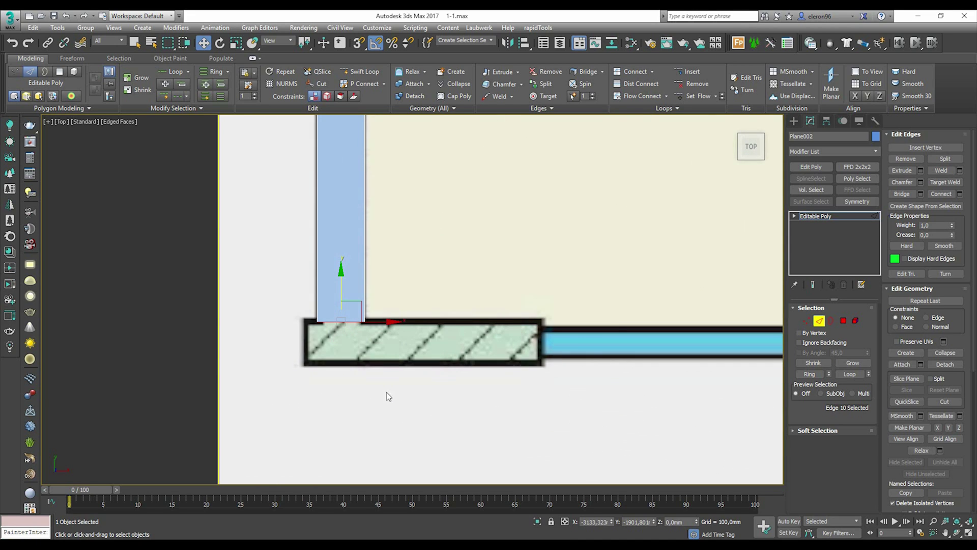
Step: Extrude the left wall's end edge through the lower wall's thickness, and the new piece's right edge to the window's left end
shift+drag(331, 279, 323, 339)
click(365, 341)
shift+drag(408, 340, 660, 345)
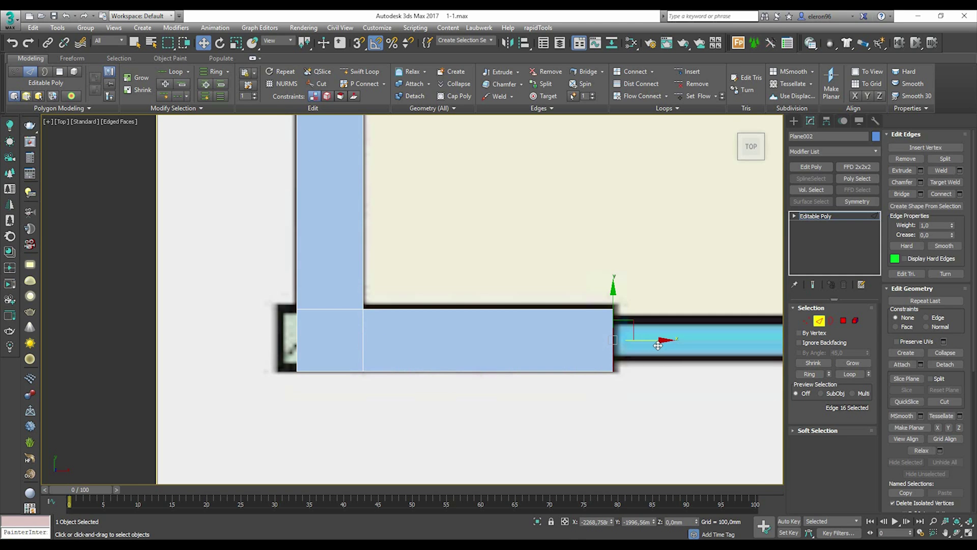
Step: Extend the lower wall strip across the window and past the bath partition, with segments at the partition, to the right outer wall
scroll(660, 346, down, 5)
middle_drag(678, 363, 290, 325)
scroll(307, 249, up, 4)
shift+drag(260, 361, 774, 360)
middle_drag(769, 362, 349, 340)
shift+drag(348, 340, 457, 340)
middle_drag(531, 364, 365, 382)
shift+drag(300, 359, 696, 358)
Step: Extrude the lower right corner's top edge up the right outer wall to the upper wall, with a separate segment at the bath's upper wall
scroll(677, 352, down, 2)
middle_drag(634, 342, 604, 473)
click(601, 435)
scroll(604, 433, down, 3)
shift+drag(606, 430, 613, 236)
scroll(610, 258, up, 5)
shift+drag(616, 291, 616, 263)
scroll(616, 263, down, 2)
middle_drag(615, 264, 602, 412)
shift+drag(608, 371, 609, 133)
Step: Make the right wall's end edge planar in Y with the upper left wall's inner edge, then extrude it up by the wall thickness
scroll(585, 189, down, 4)
middle_drag(481, 219, 495, 252)
scroll(535, 223, up, 2)
middle_drag(533, 227, 554, 236)
ctrl+click(104, 235)
click(938, 427)
key(ctrl+z)
click(948, 428)
click(652, 237)
shift+drag(652, 203, 653, 180)
click(102, 216)
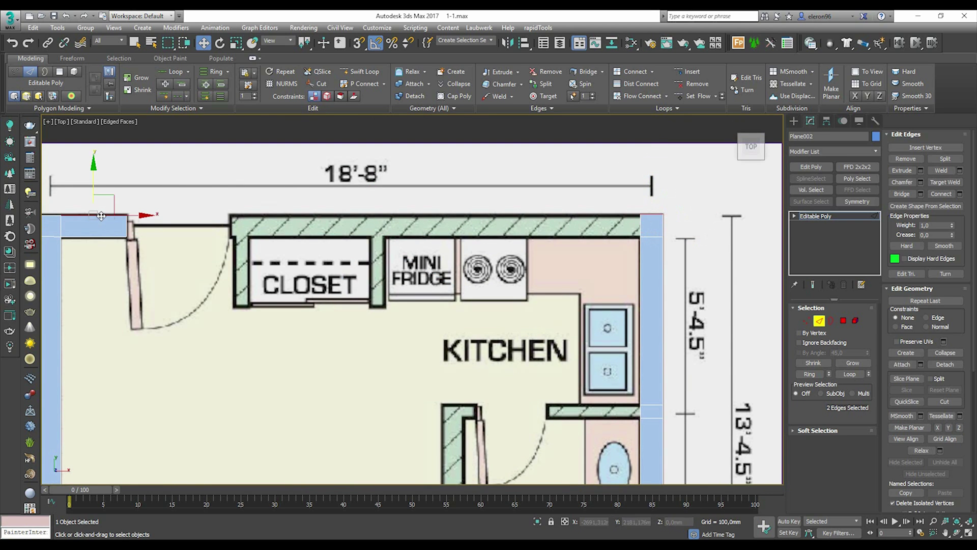
click(644, 218)
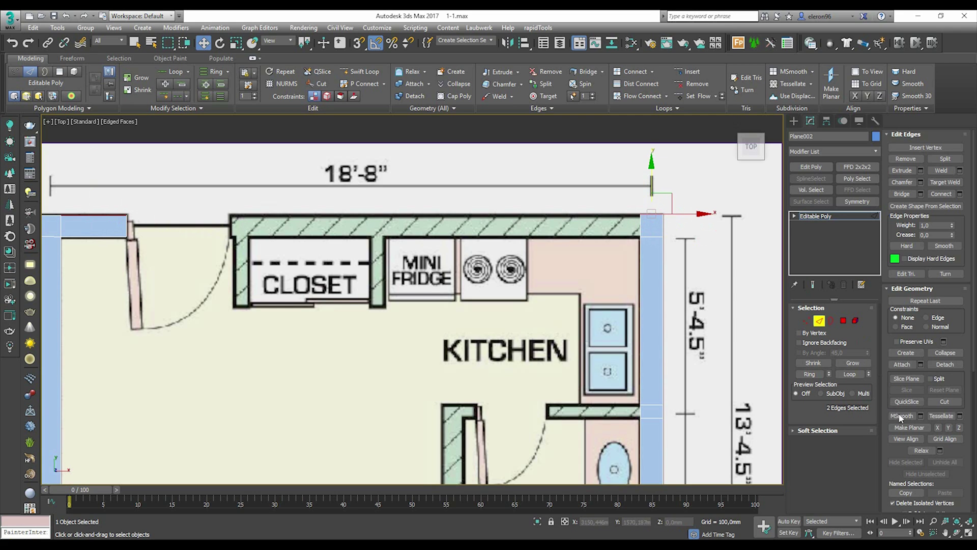
click(938, 427)
key(ctrl+z)
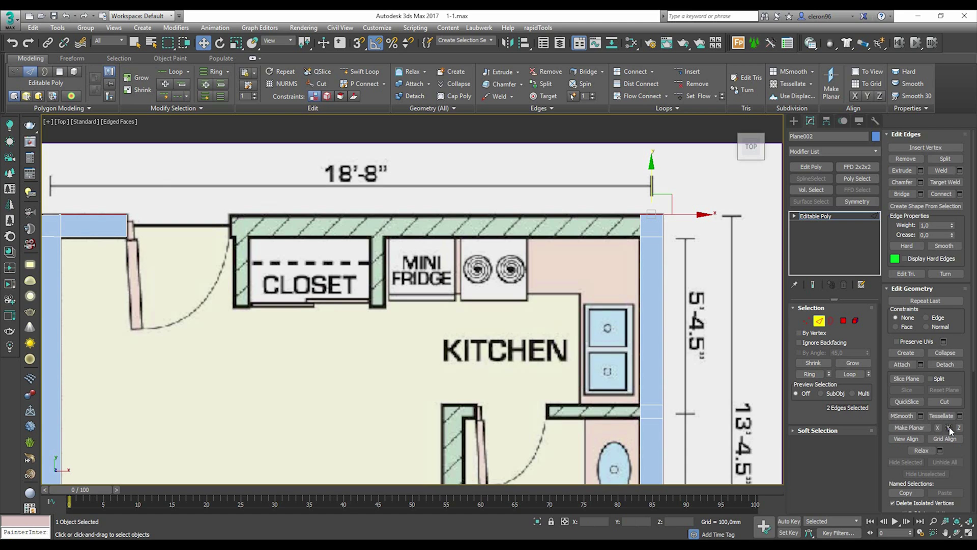
key(ctrl+z)
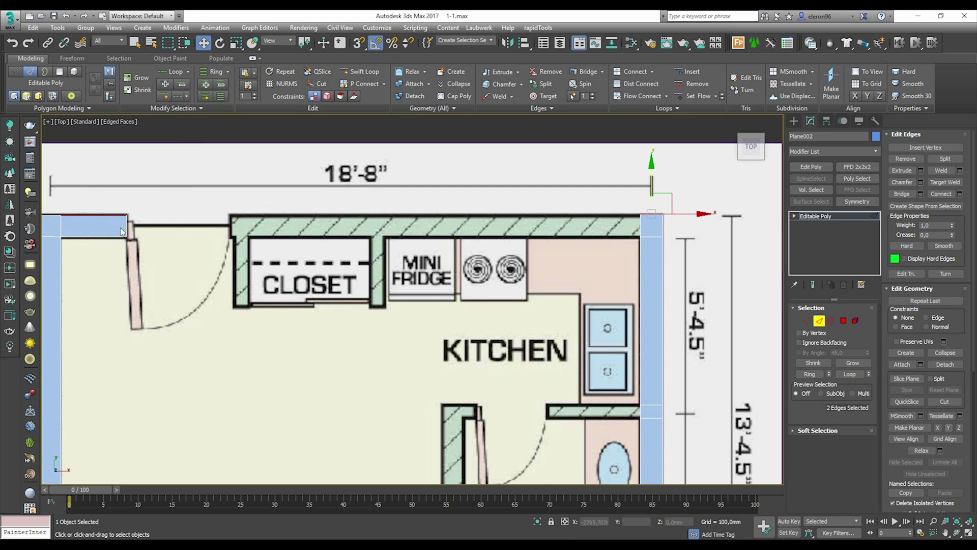
Step: Make the three outer edges of the upper left and upper right wall pieces planar in Y and nudge them slightly upward
click(106, 214)
middle_drag(129, 196, 218, 203)
click(134, 223)
ctrl+click(203, 223)
ctrl+click(741, 222)
click(949, 428)
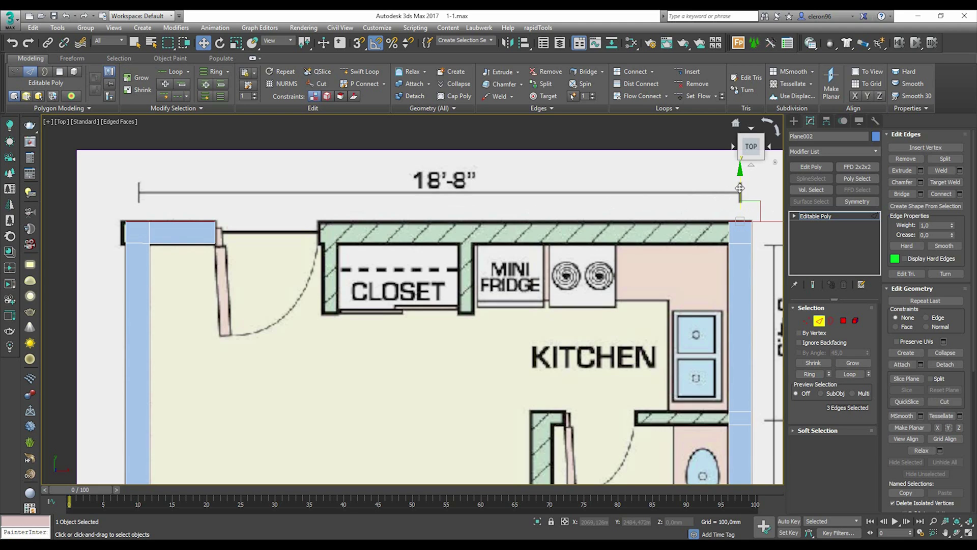
drag(740, 189, 740, 188)
click(691, 215)
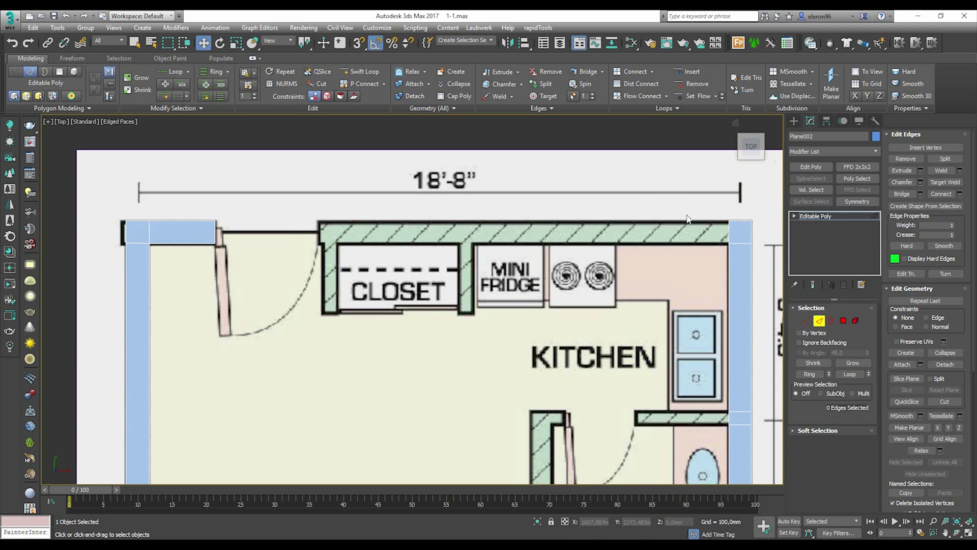
Step: Make the three inner edges of the upper left and upper right wall pieces planar in Y
click(133, 241)
ctrl+click(202, 244)
ctrl+click(738, 243)
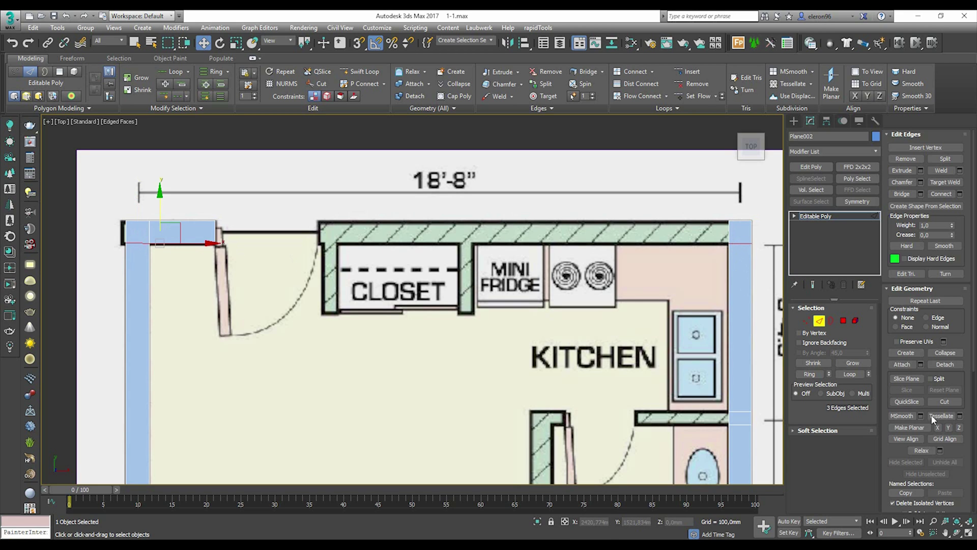
click(950, 427)
Step: Extrude the upper right corner's left edge along the upper wall to the entrance door, with separate segments at both closet walls
click(731, 228)
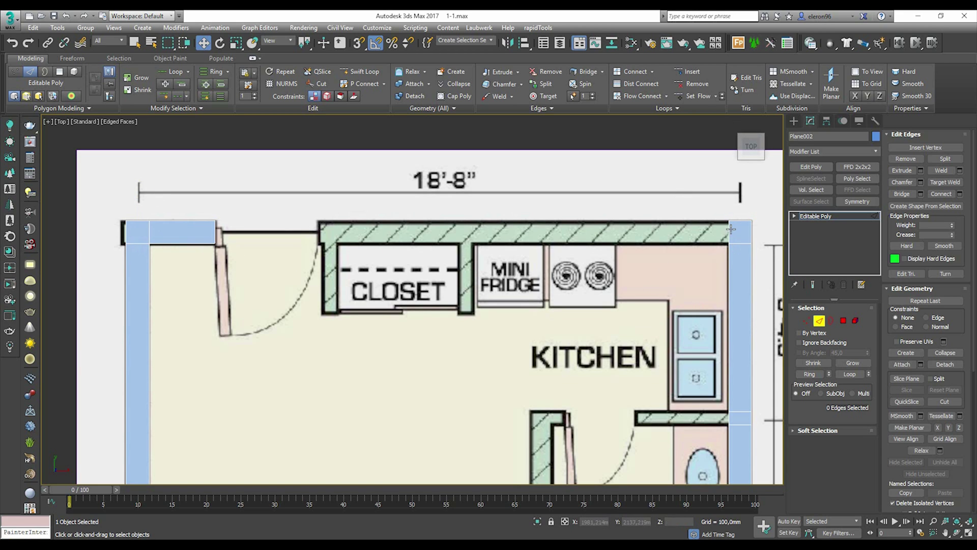
click(729, 229)
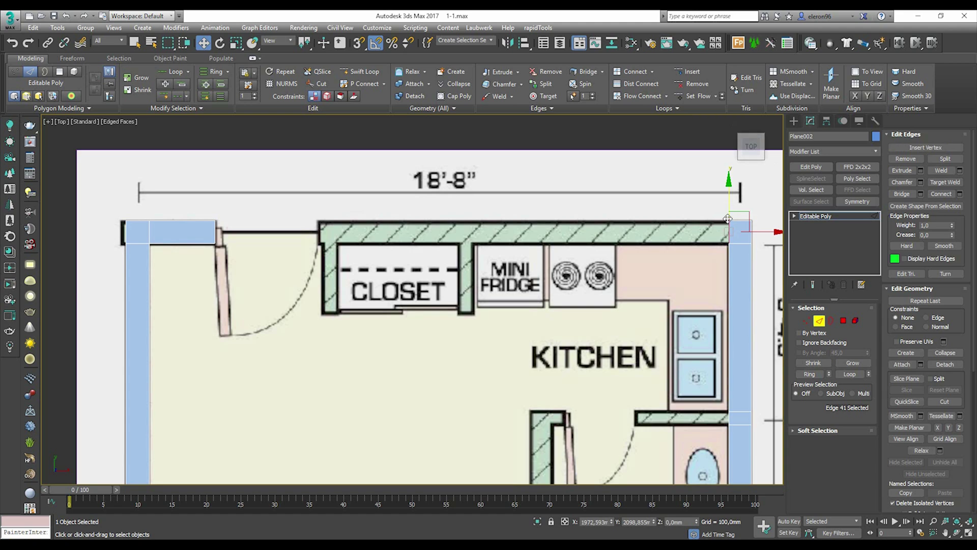
shift+drag(760, 233, 387, 228)
shift+drag(386, 232, 331, 282)
Step: Extrude the two upper wall edges at the closet's sides down to the ends of the closet walls
click(331, 244)
click(465, 244)
shift+drag(464, 224, 464, 294)
ctrl+click(331, 314)
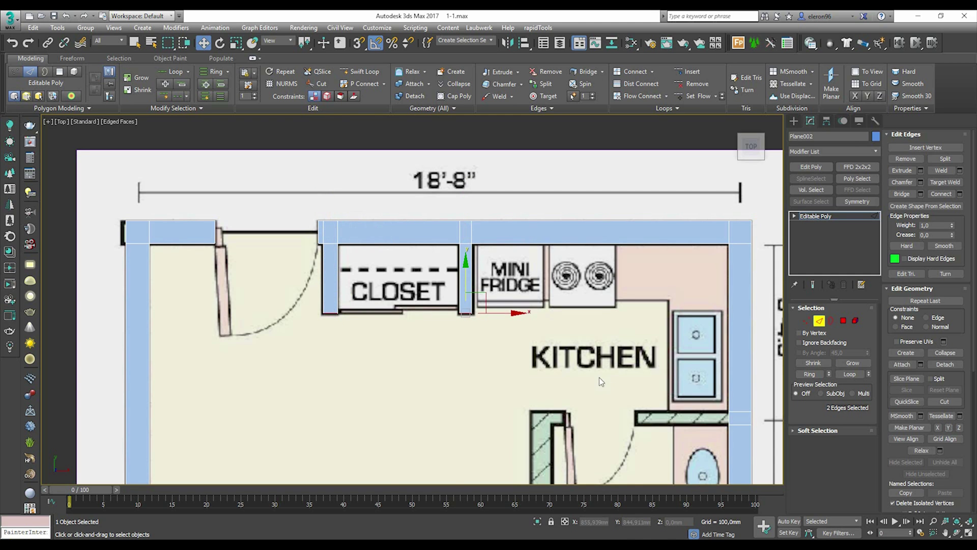
Step: Extrude the right wall's inner edge at the bath's upper wall left to the bath door opening
middle_drag(602, 380, 473, 188)
click(600, 228)
shift+drag(618, 228, 524, 228)
Step: Extrude the lower wall's edge at the bath partition up along the partition to the underside of the bath's upper wall
shift+middle_drag(519, 239, 520, 146)
click(413, 411)
shift+drag(414, 374, 419, 105)
middle_drag(549, 144, 554, 231)
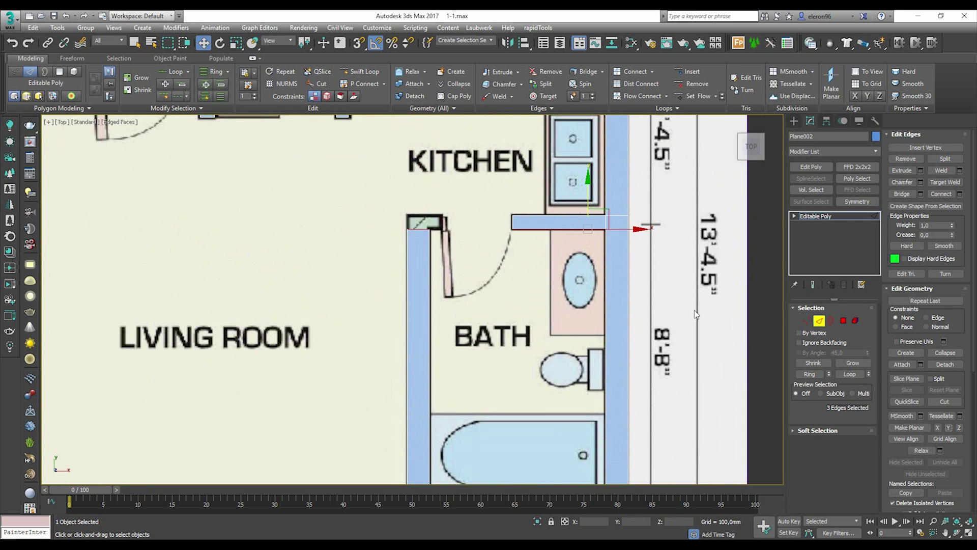
Step: Extrude the bath partition's upper edge through the wall thickness and its right edge over to the bath door opening
shift+drag(420, 208, 420, 193)
ctrl+click(575, 216)
ctrl+click(617, 215)
click(948, 427)
scroll(539, 196, up, 5)
click(441, 223)
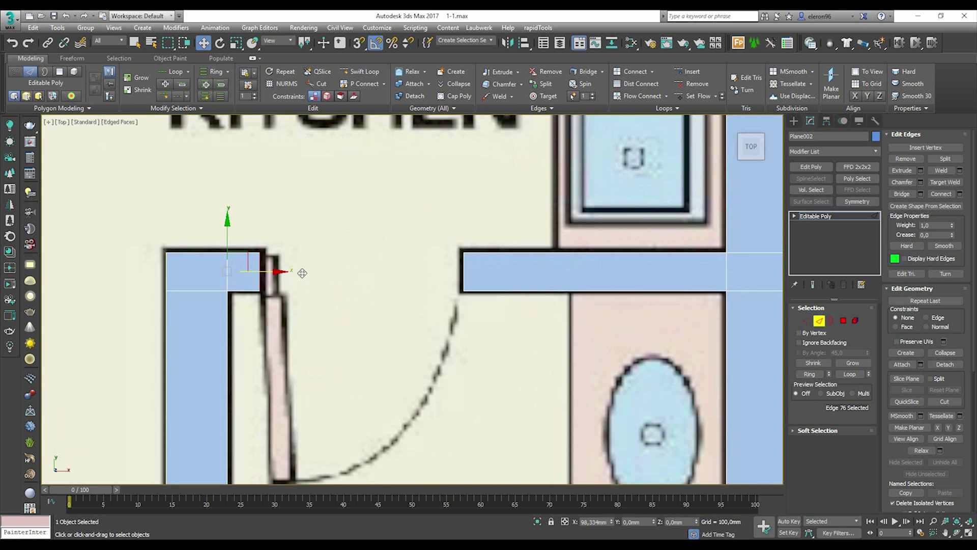
scroll(386, 262, down, 10)
click(622, 277)
middle_drag(529, 425, 617, 425)
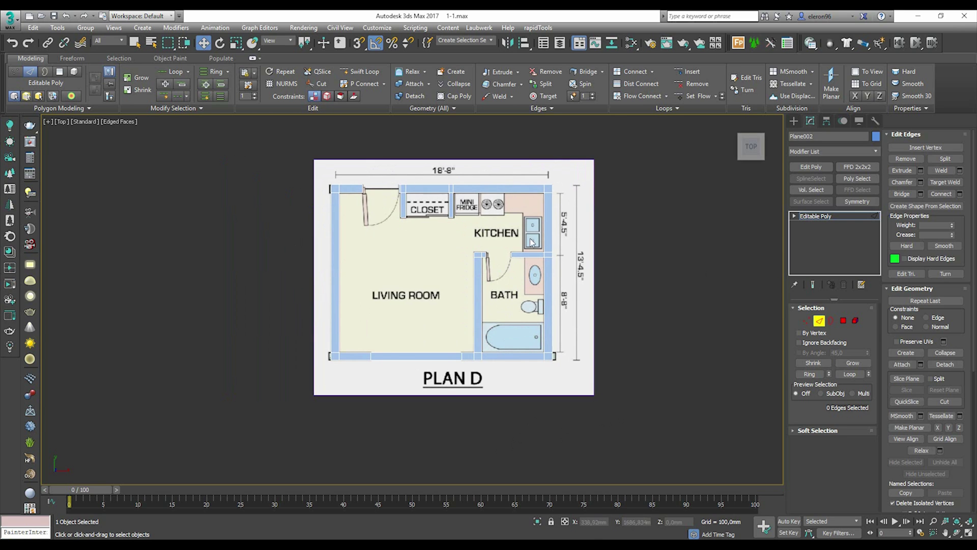
Step: Target-weld the extra outer vertex on the upper wall into the outer corner vertex at the plan's upper right corner
click(807, 321)
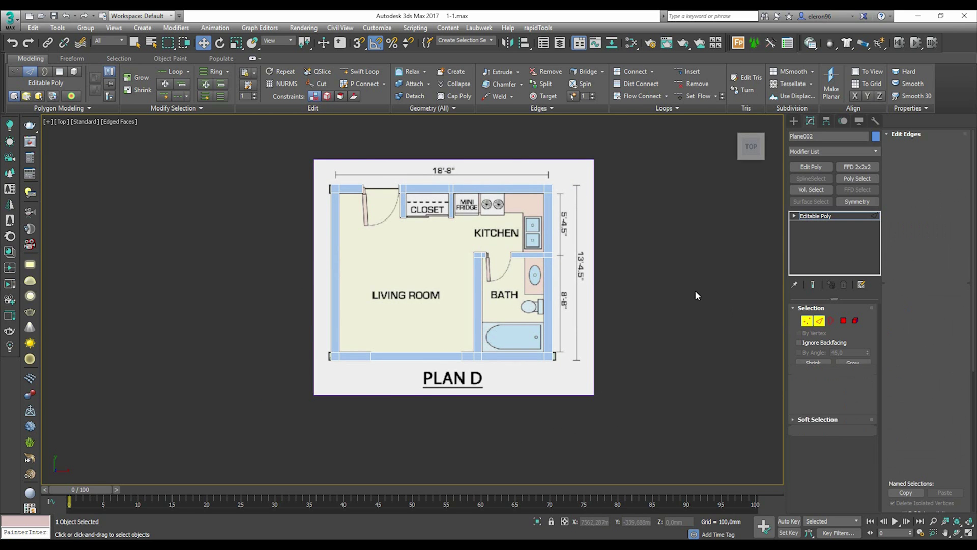
scroll(561, 229, up, 12)
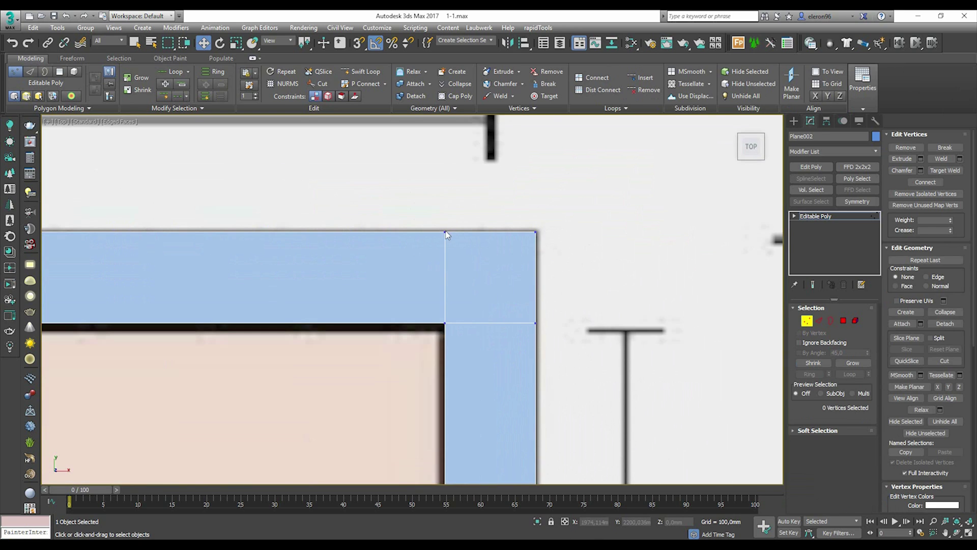
click(952, 173)
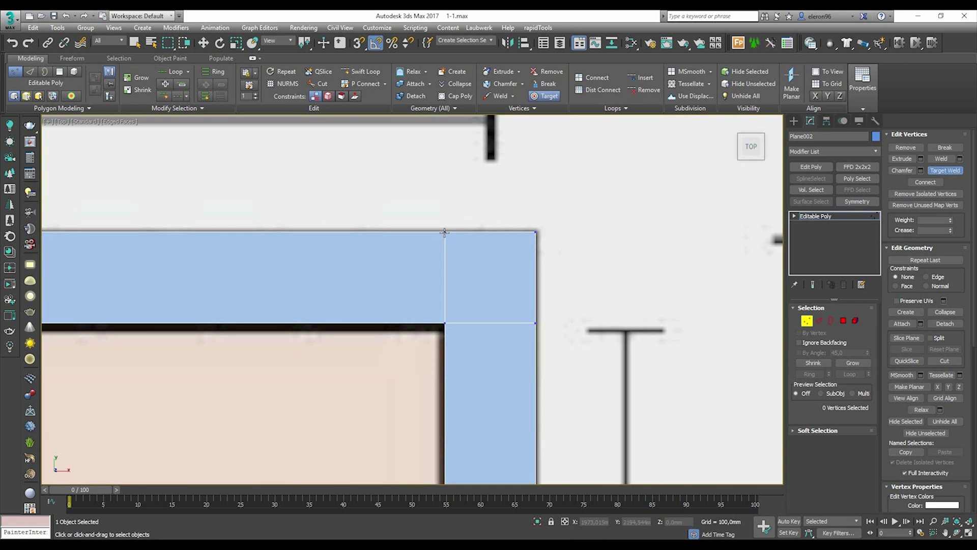
click(535, 233)
click(535, 234)
scroll(534, 238, down, 5)
Step: Target-weld the extra outer vertex on the left wall into the outer corner vertex at the plan's upper left corner
scroll(401, 260, up, 5)
scroll(401, 265, down, 4)
scroll(316, 267, up, 3)
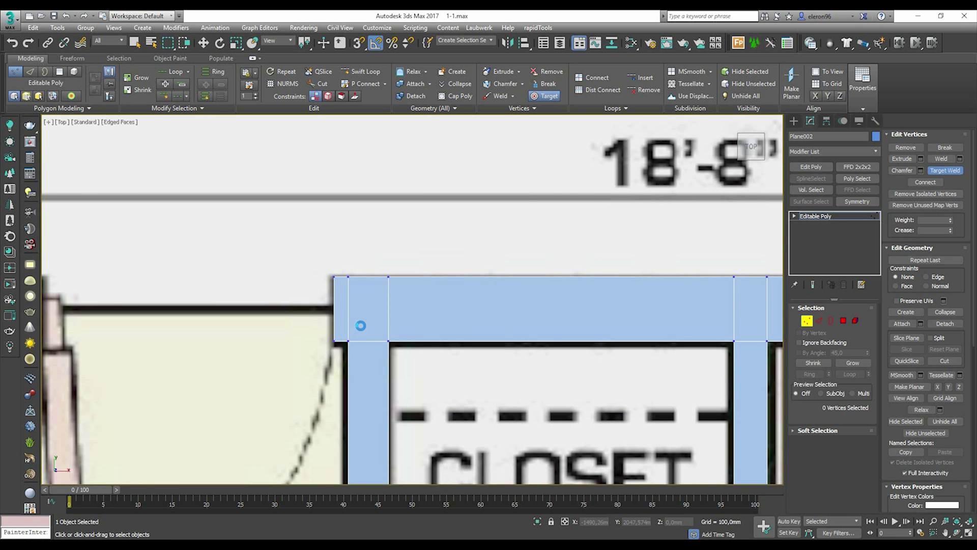
scroll(360, 325, down, 5)
scroll(446, 288, up, 5)
click(287, 306)
click(288, 435)
click(288, 307)
scroll(310, 295, down, 4)
Step: Target-weld the extra outer vertices into the outer corner vertices at the plan's lower left and lower right corners
middle_drag(399, 399, 438, 122)
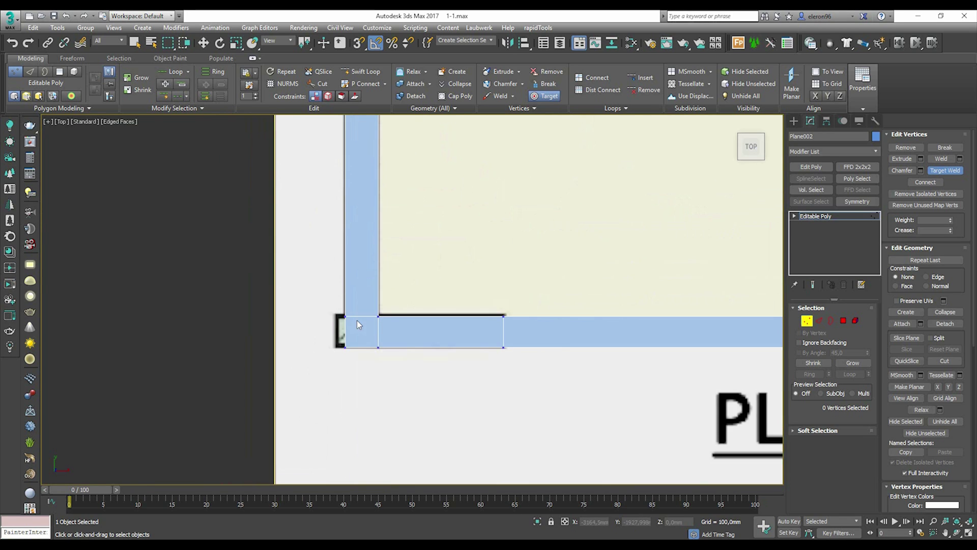
scroll(359, 325, up, 3)
click(325, 308)
click(325, 396)
scroll(324, 396, down, 5)
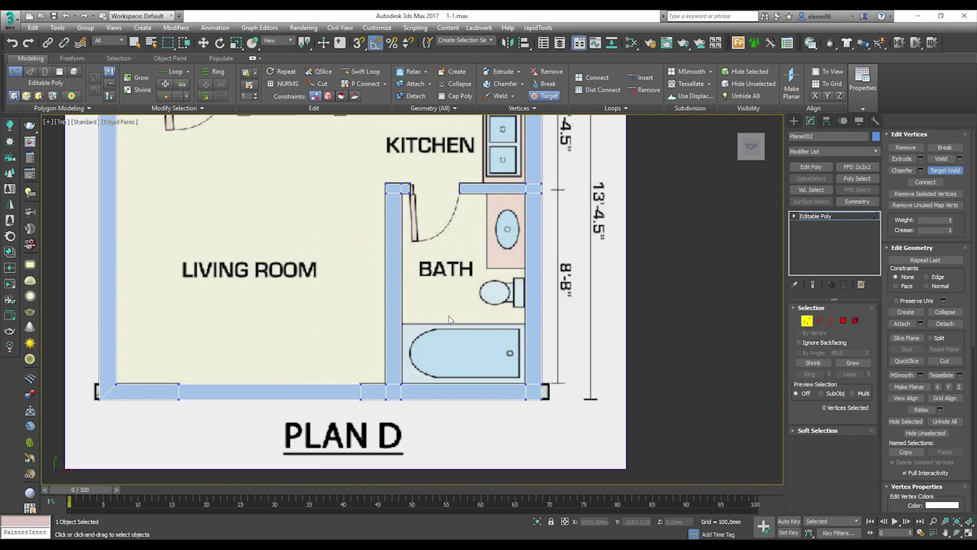
scroll(479, 366, up, 6)
click(420, 397)
click(484, 397)
scroll(484, 335, down, 5)
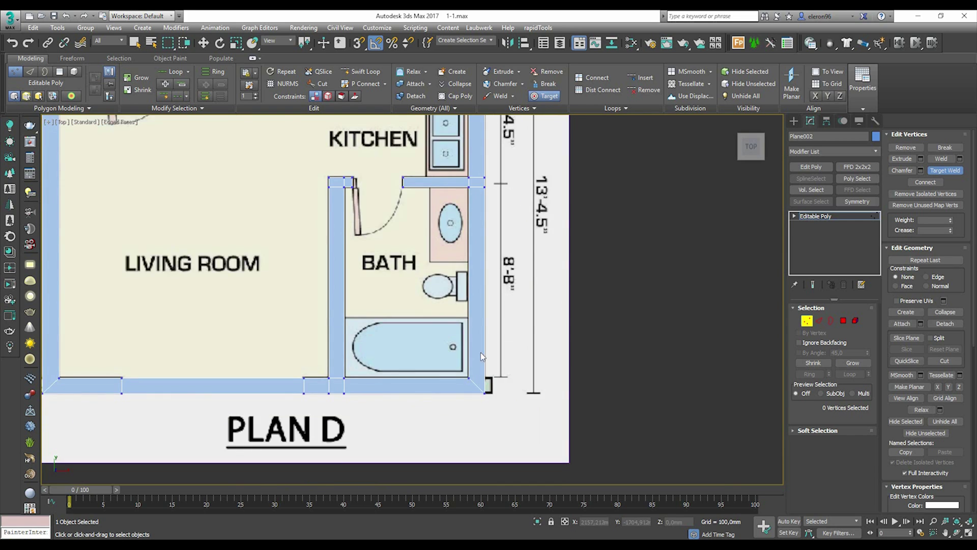
Step: Target-weld the extra left vertex at the top of the bath partition into its outer corner vertex
scroll(387, 285, up, 7)
click(296, 310)
click(297, 256)
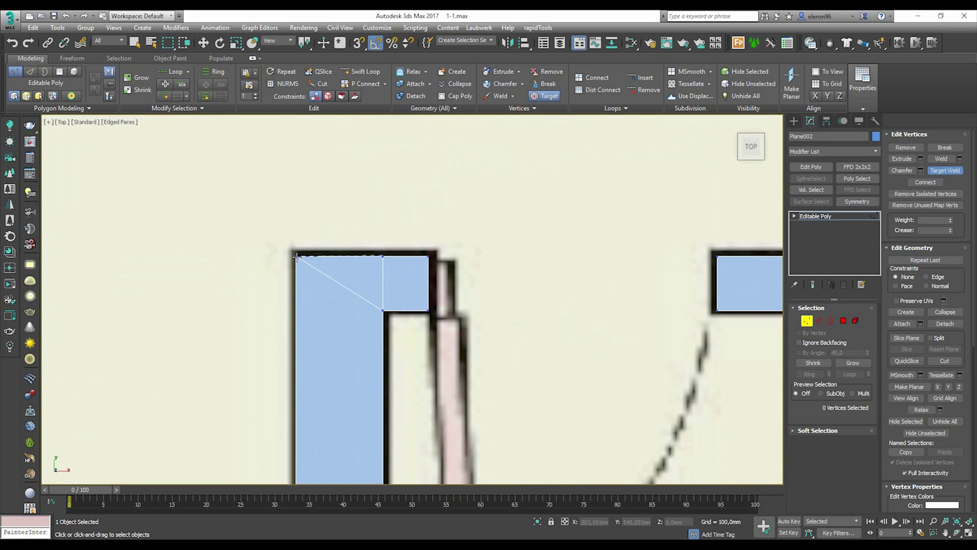
scroll(297, 256, down, 5)
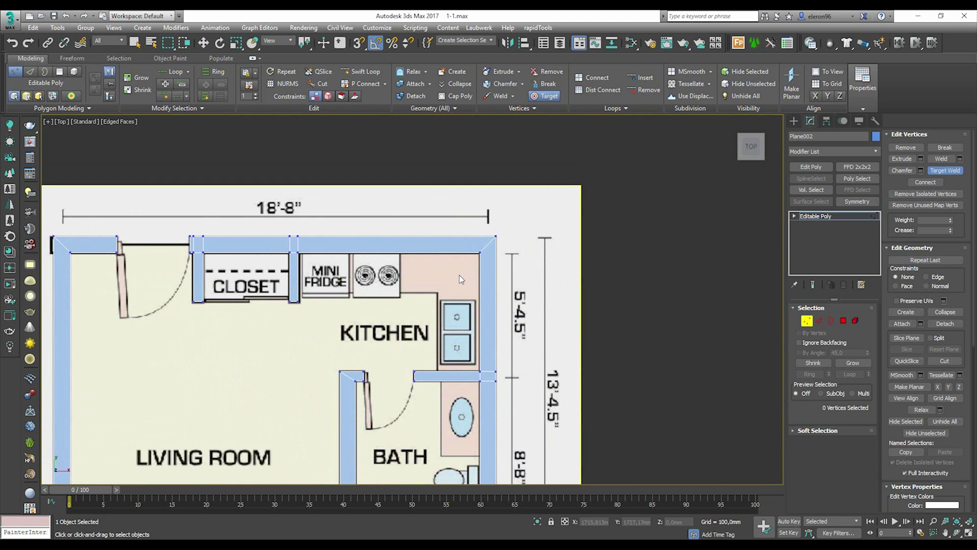
middle_drag(459, 275, 468, 283)
middle_drag(429, 346, 508, 245)
Step: End vertex editing and select the wall outline object in a maximized Perspective view
click(795, 121)
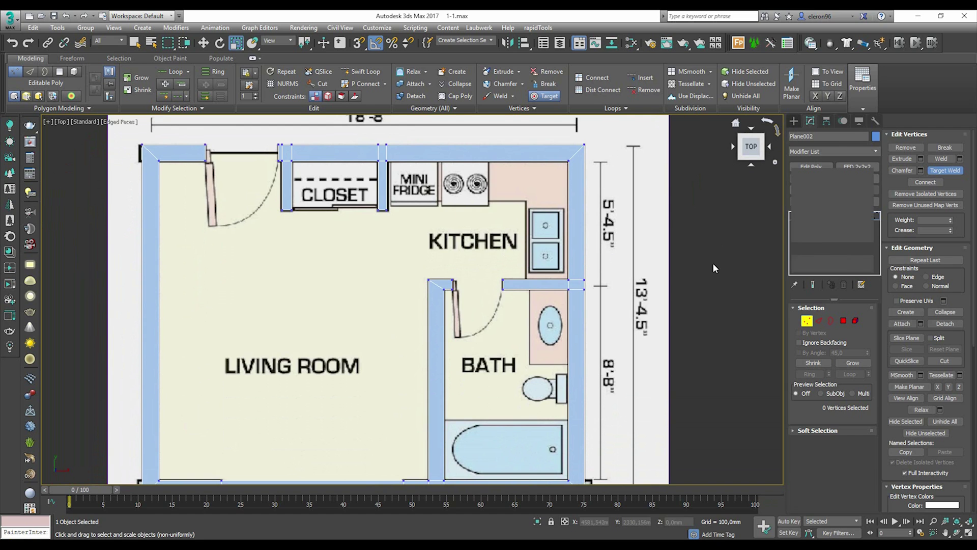
click(715, 263)
scroll(717, 258, down, 5)
middle_drag(681, 276, 642, 264)
key(alt+w)
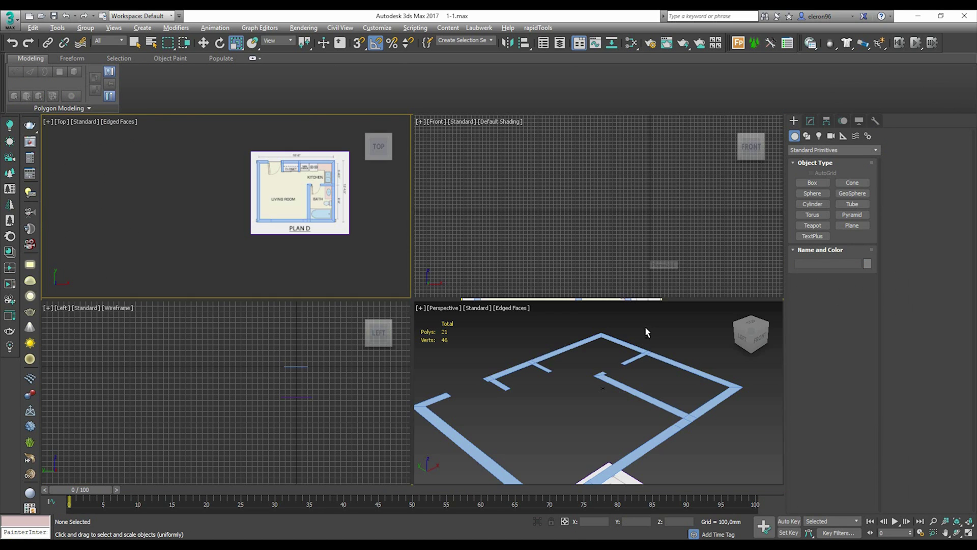
key(alt+w)
scroll(600, 390, down, 5)
middle_drag(453, 347, 511, 342)
click(473, 283)
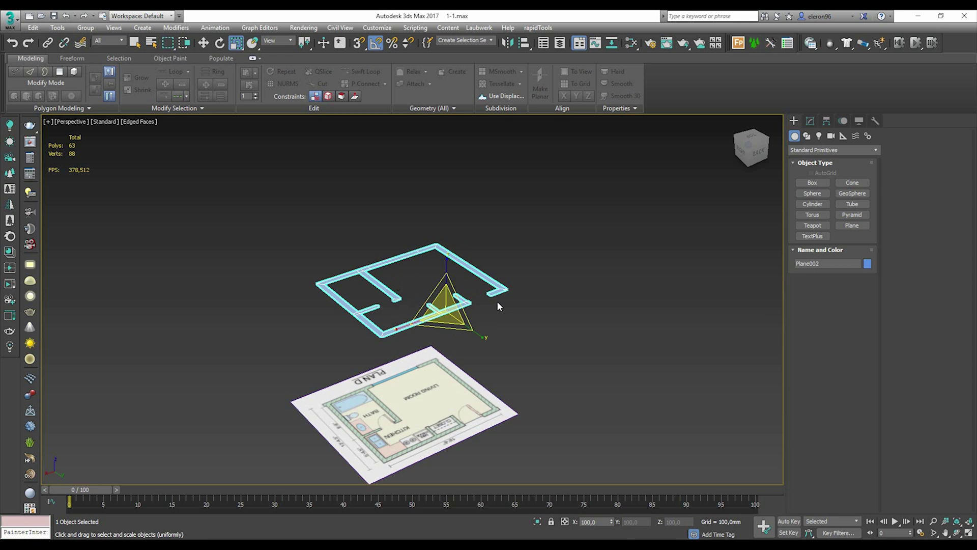
Step: Delete the existing Edit Poly modifier from the wall outline and apply a fresh Edit Poly modifier
key(w)
click(811, 121)
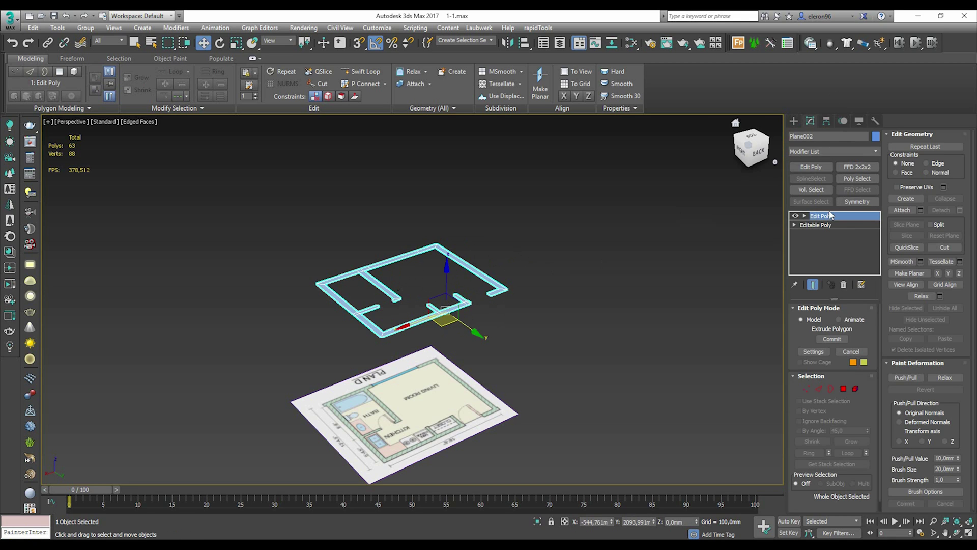
click(844, 286)
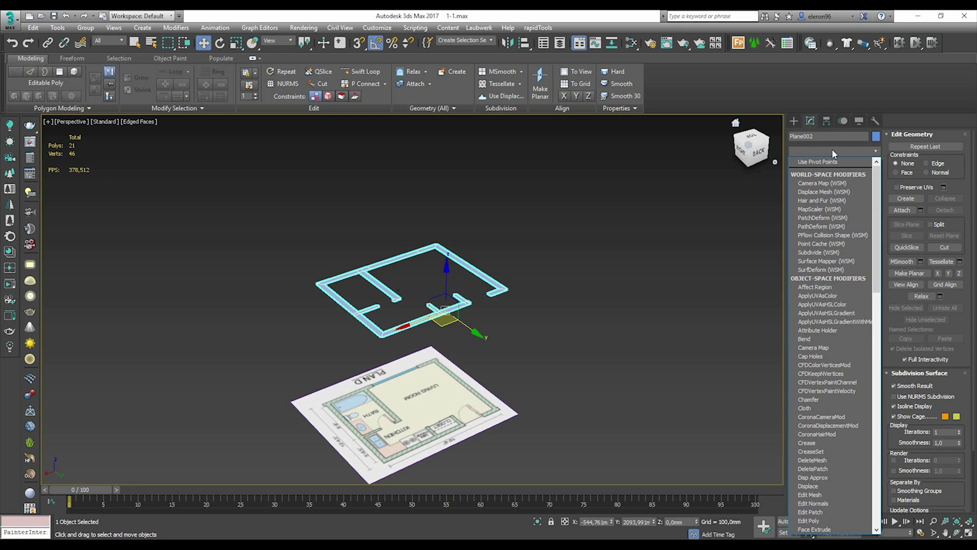
scroll(830, 361, down, 3)
scroll(829, 361, down, 7)
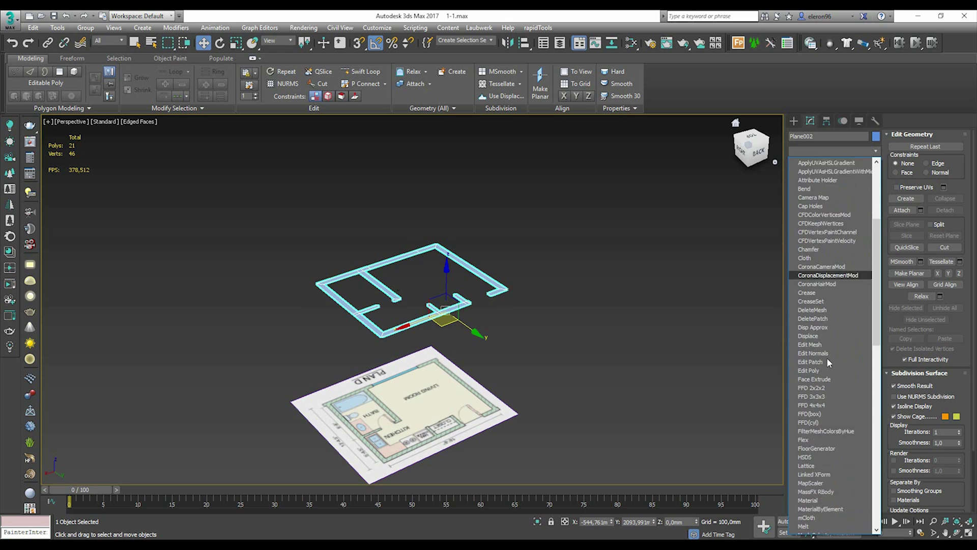
scroll(832, 359, up, 5)
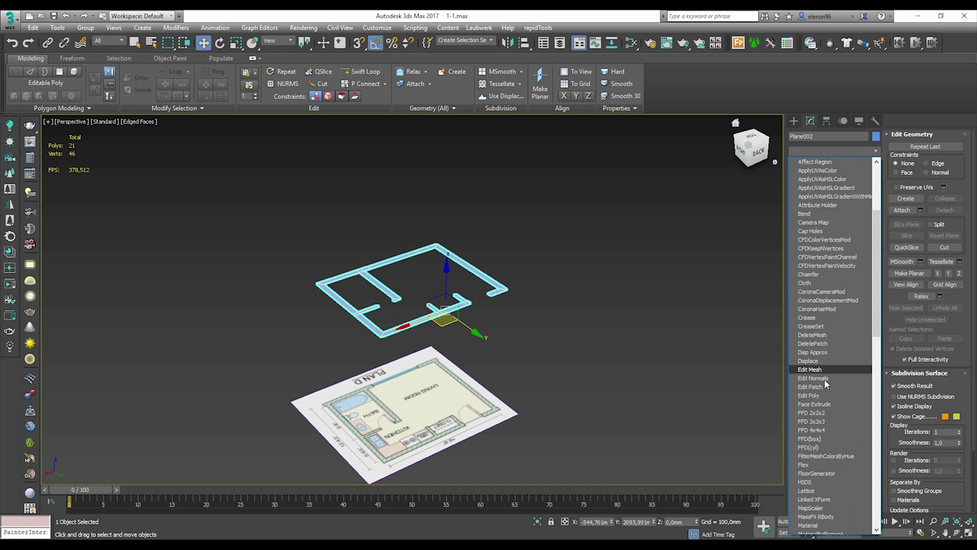
click(817, 395)
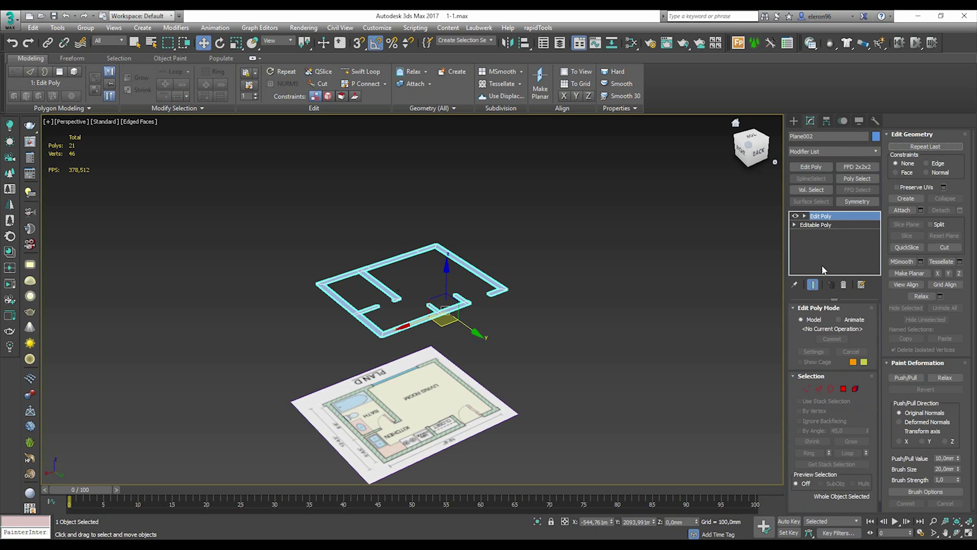
Step: Select all polygons of the wall outline and extrude them 800 mm upward
click(844, 389)
drag(251, 190, 621, 405)
click(920, 159)
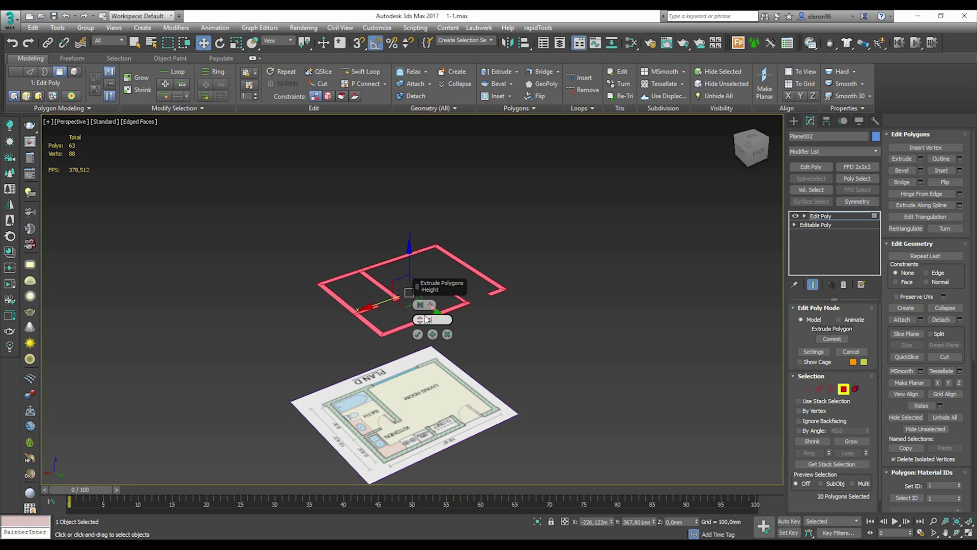
key(Return)
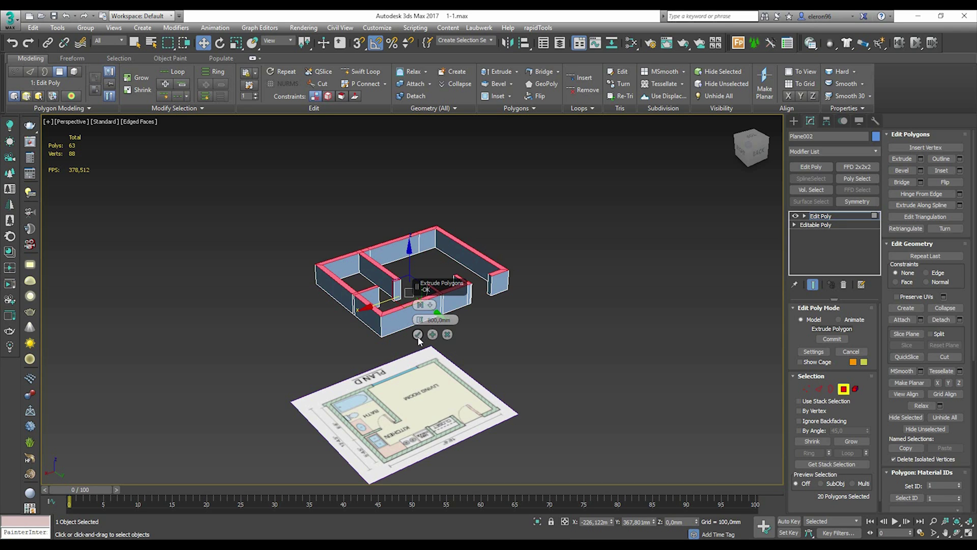
click(418, 335)
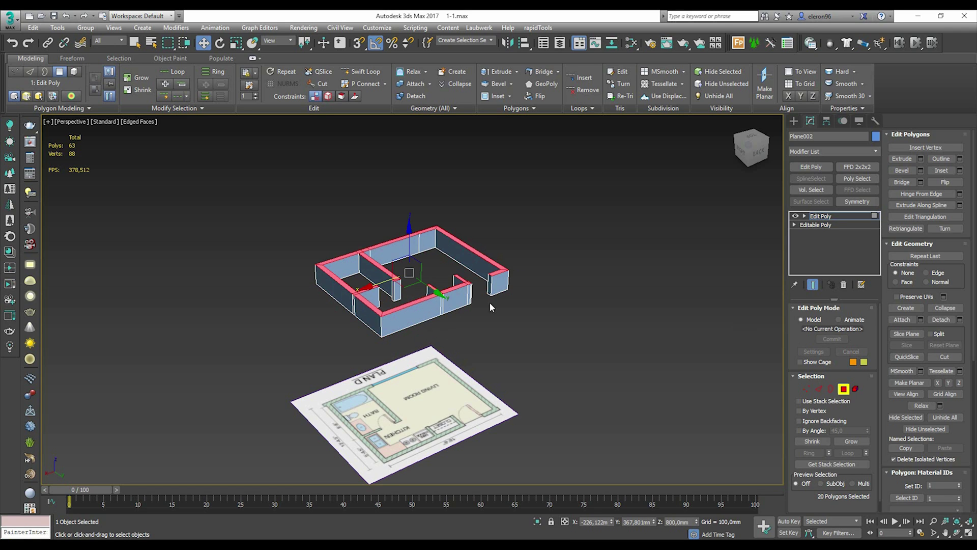
Step: Extrude the selected wall-top polygons a further 1300 mm upward
click(921, 159)
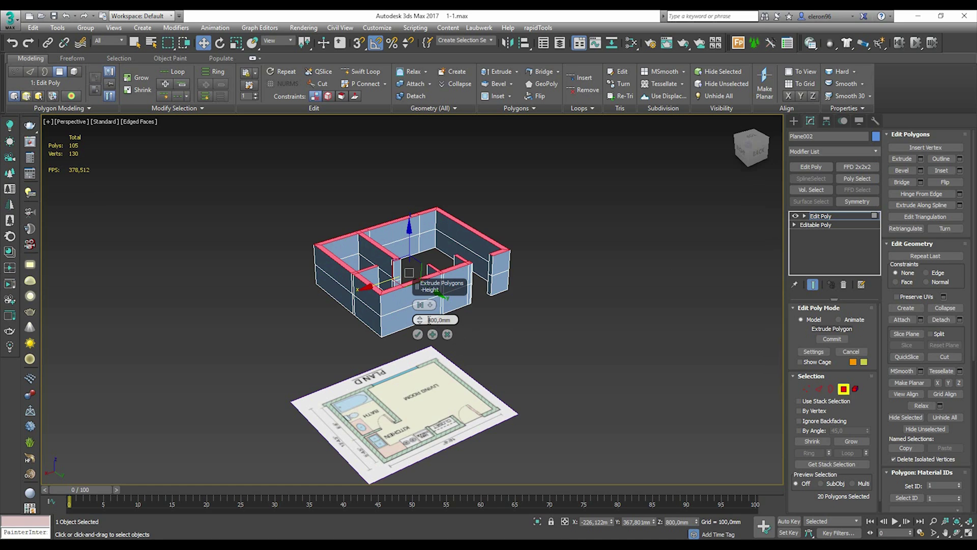
text(1300)
key(Return)
click(417, 335)
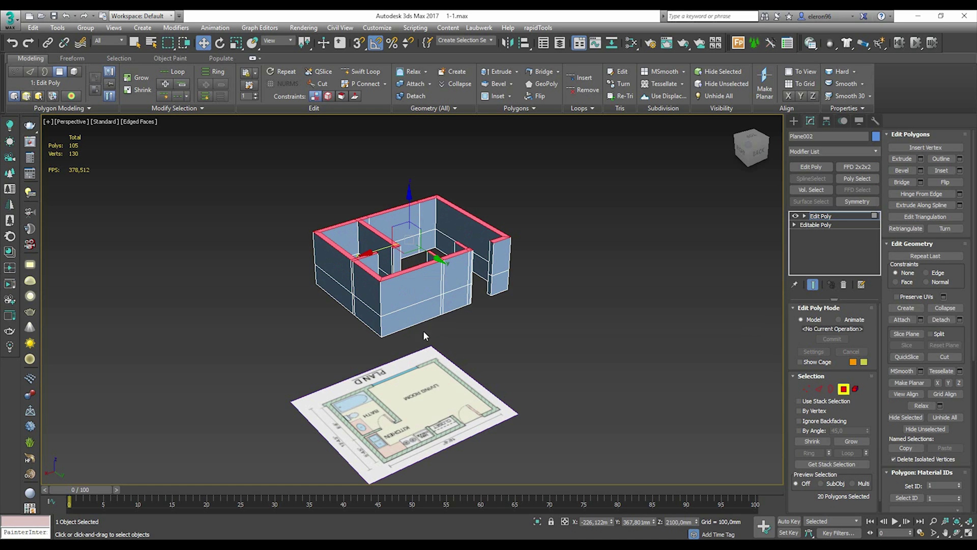
Step: Extrude the wall-top polygons another 900 mm upward and clear the polygon selection
click(921, 159)
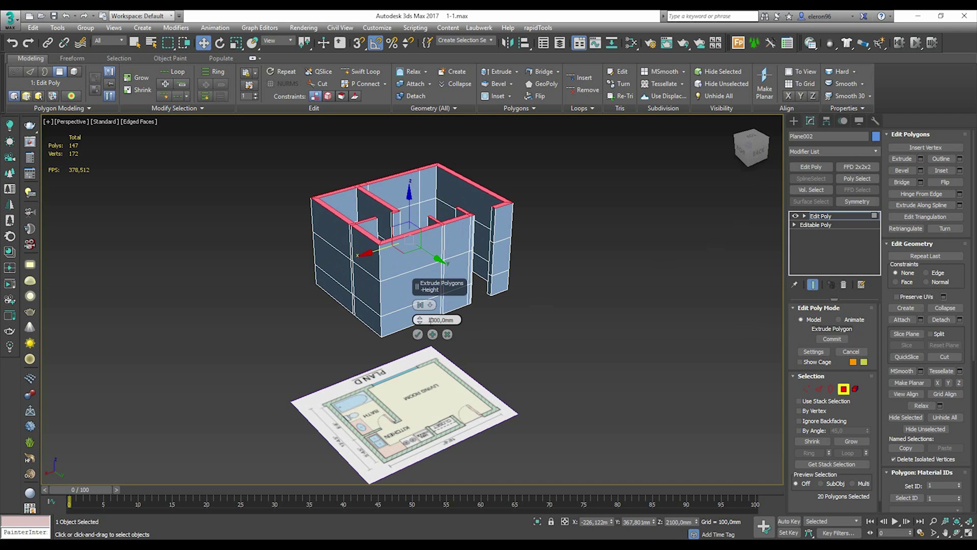
text(900)
key(Return)
click(419, 334)
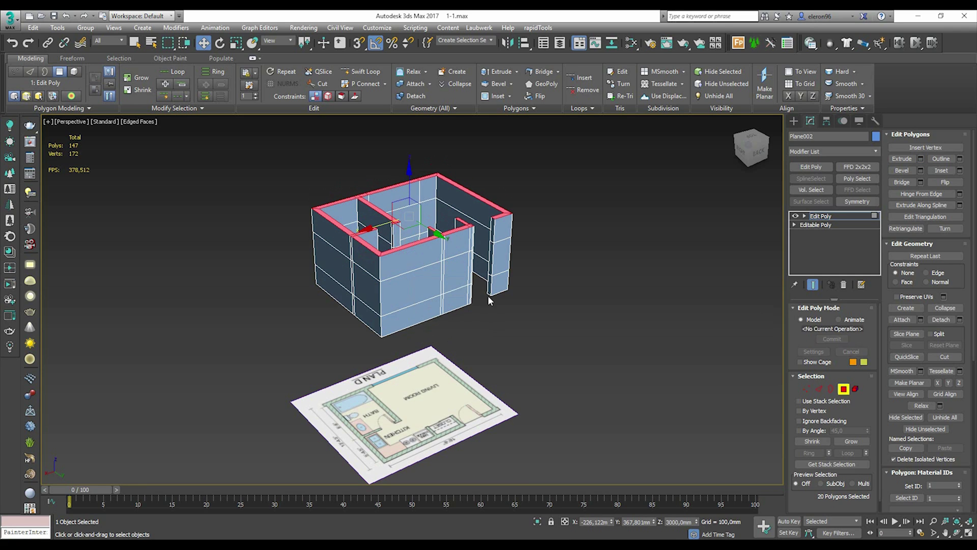
click(553, 300)
Step: Bridge the uppermost facing polygons on both sides of the bath door opening to close the wall above the door
mouse_move(449, 237)
middle_down()
mouse_move(514, 217)
mouse_move(504, 172)
mouse_move(472, 188)
mouse_move(465, 168)
mouse_move(456, 292)
mouse_move(448, 250)
mouse_move(461, 243)
middle_up()
scroll(448, 250, up, 8)
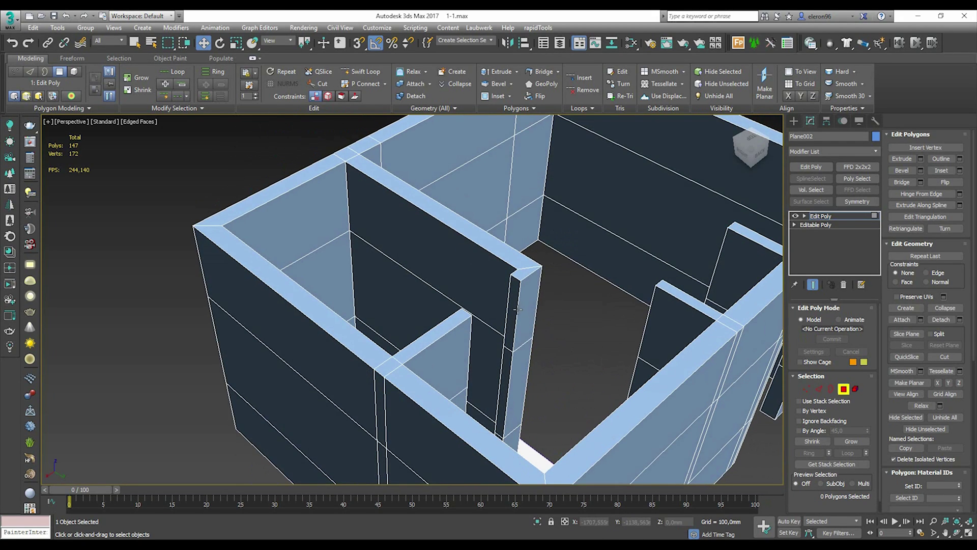
click(510, 309)
alt+middle_drag(511, 309, 484, 290)
ctrl+click(466, 282)
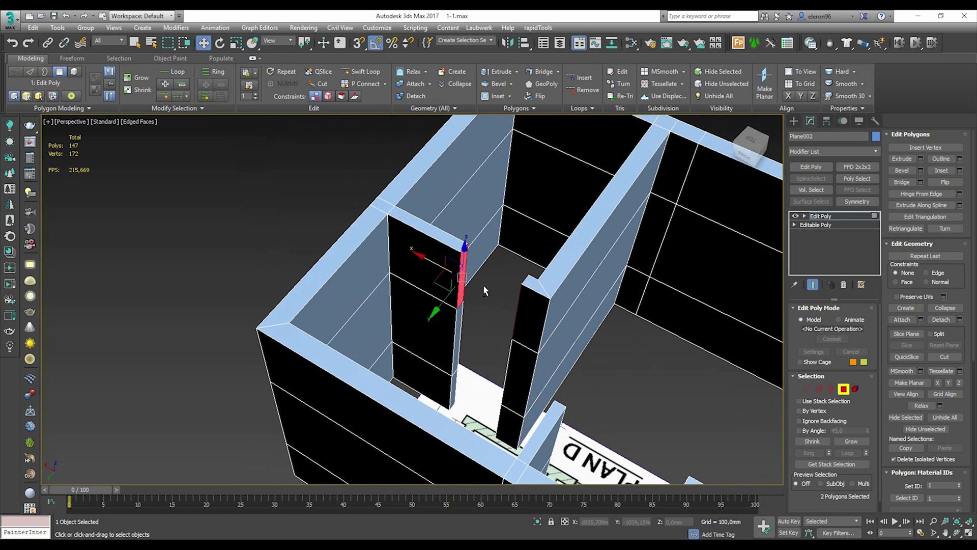
click(902, 182)
Step: Bridge the uppermost facing polygons on both sides of the entrance door opening to close the wall above it
alt+middle_drag(546, 305, 432, 252)
click(304, 264)
ctrl+click(412, 235)
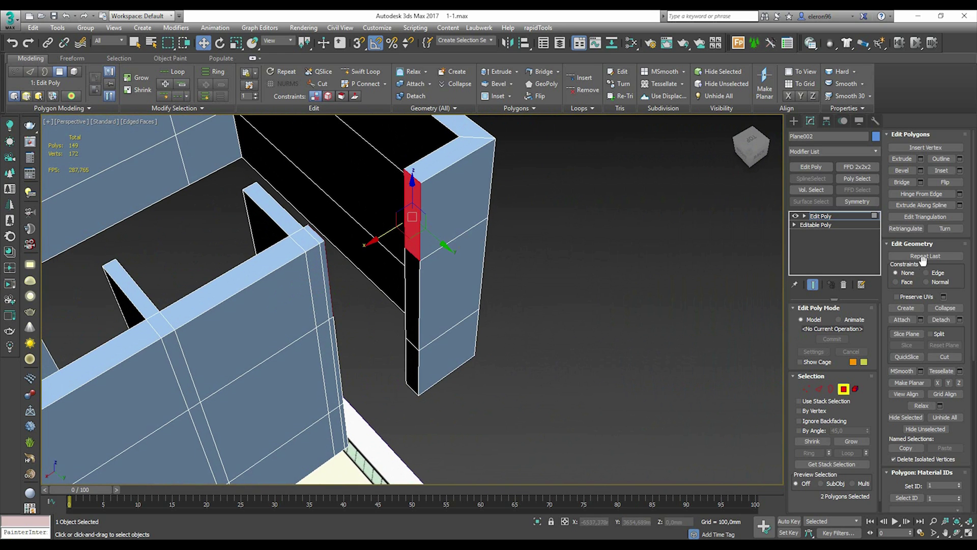
click(905, 186)
click(589, 279)
scroll(589, 279, down, 8)
Step: Cut the living room window opening by bridging the inner and outer middle-row polygons of the lower wall
alt+middle_drag(615, 258, 524, 232)
scroll(524, 233, up, 4)
click(484, 273)
alt+middle_drag(639, 273, 469, 261)
ctrl+click(468, 268)
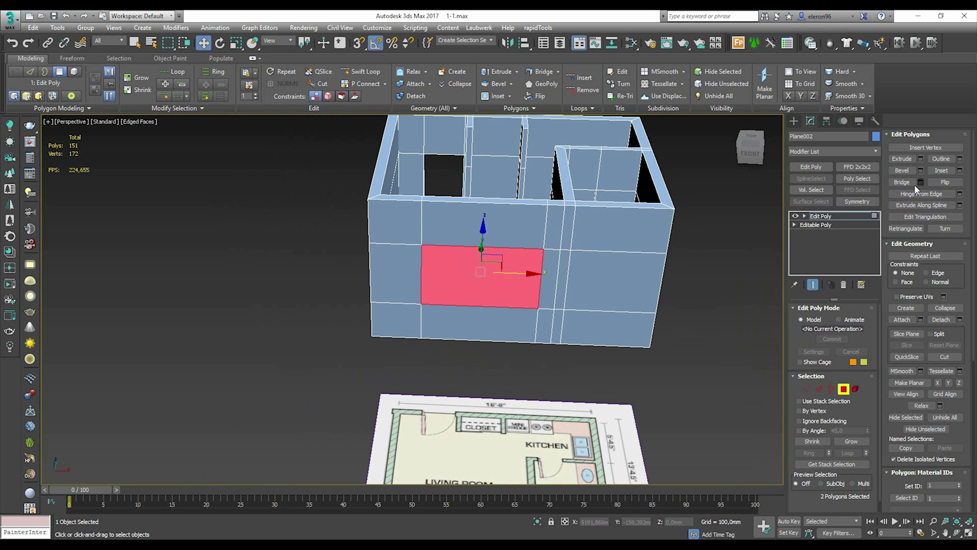
click(903, 182)
click(560, 344)
alt+middle_drag(560, 344, 555, 293)
alt+middle_drag(601, 319, 393, 340)
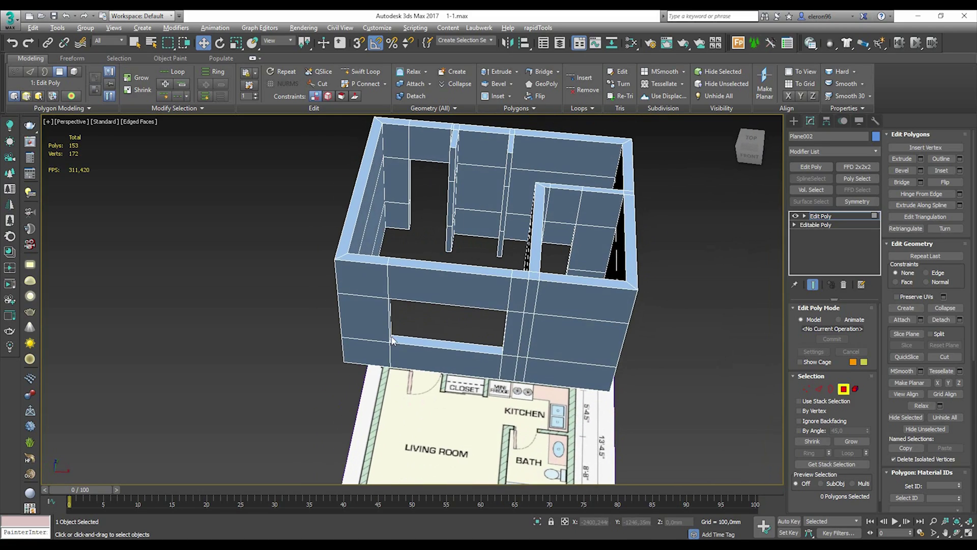
Step: Extrude the full-height end polygons of both closet side walls by 150 mm toward the room
alt+middle_drag(471, 229, 493, 267)
scroll(497, 230, up, 8)
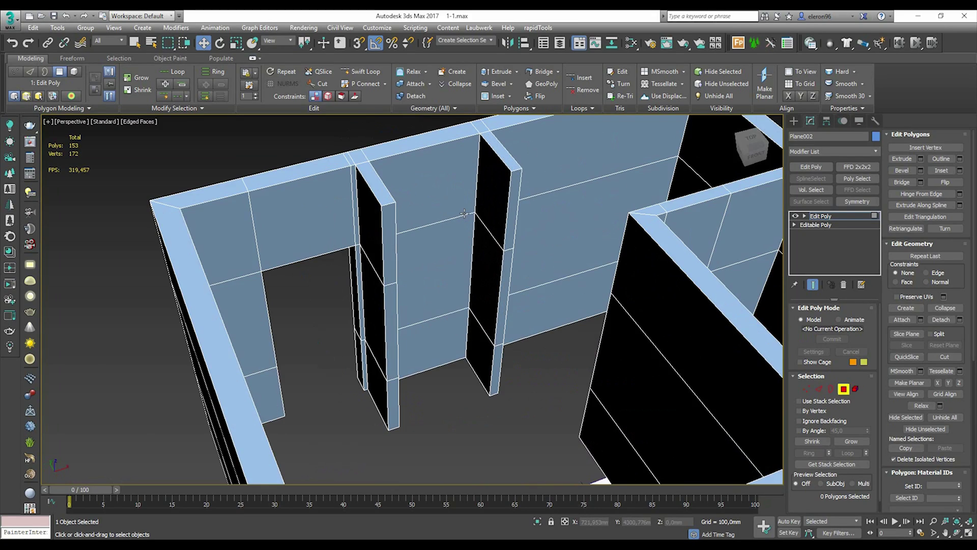
alt+middle_drag(496, 230, 486, 234)
click(421, 237)
mouse_move(421, 237)
alt+middle_down()
mouse_move(350, 220)
mouse_move(327, 199)
mouse_move(413, 235)
alt+middle_up()
ctrl+click(326, 195)
alt+middle_drag(466, 201, 397, 275)
click(352, 348)
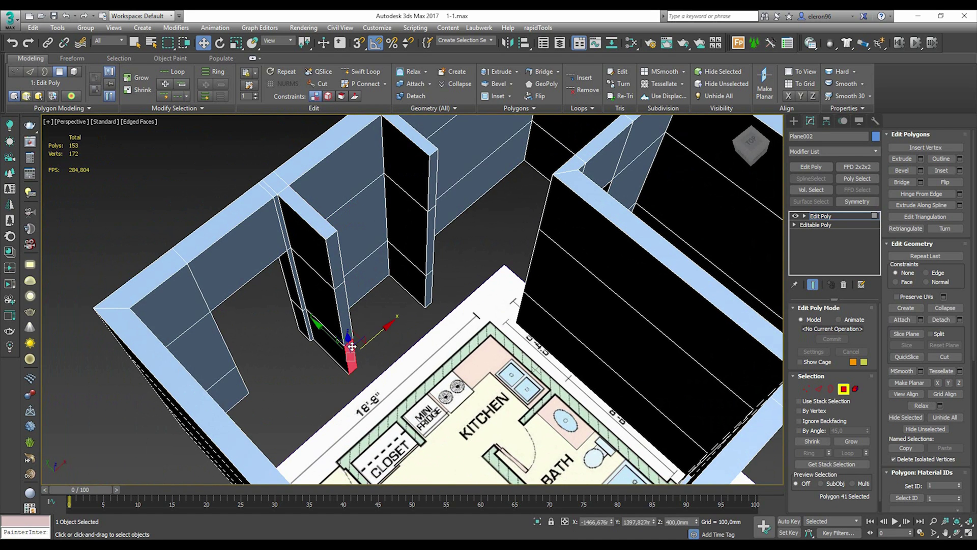
shift+click(344, 320)
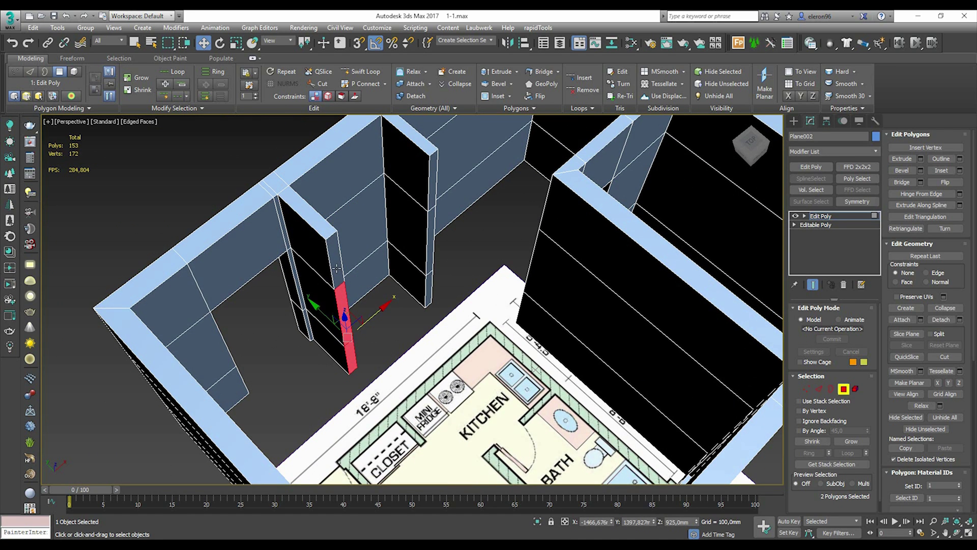
ctrl+click(430, 195)
ctrl+click(429, 239)
ctrl+click(430, 287)
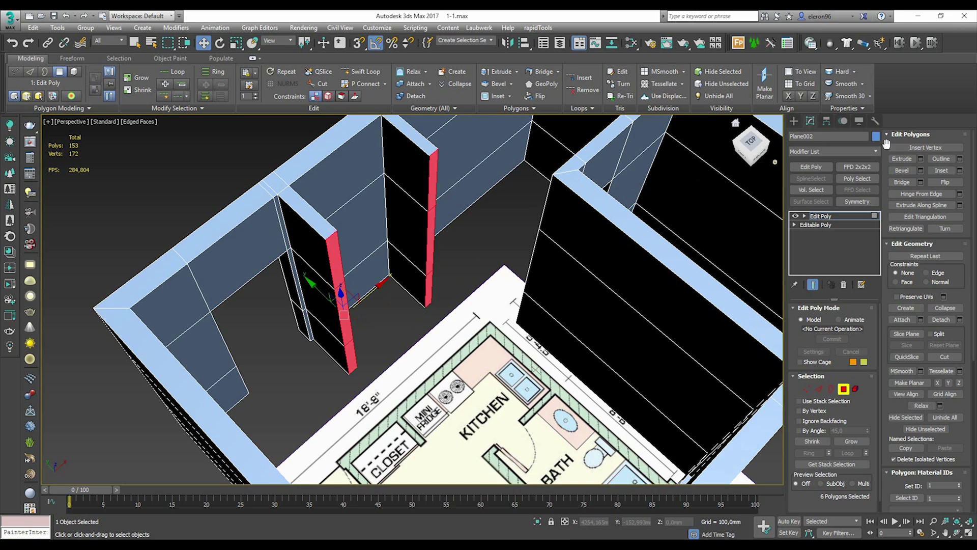
click(921, 159)
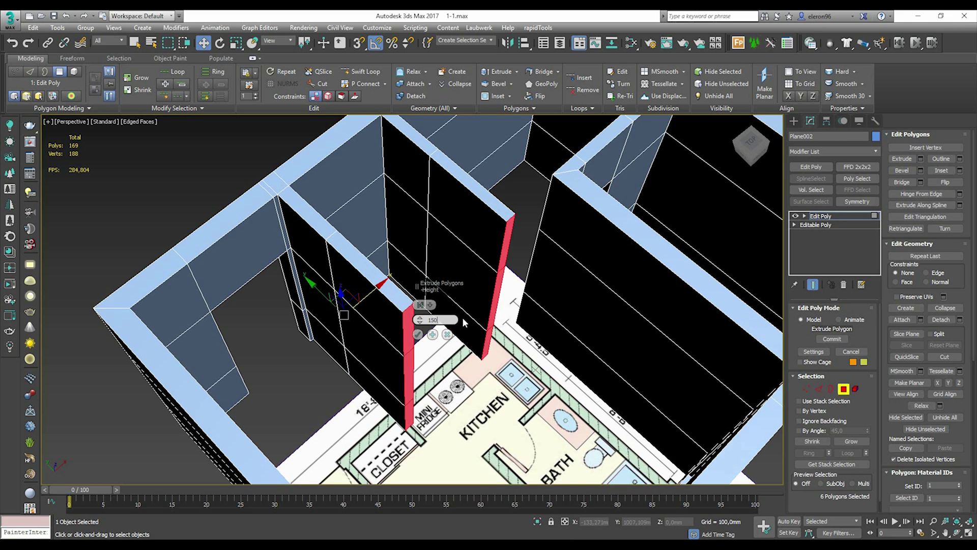
key(Return)
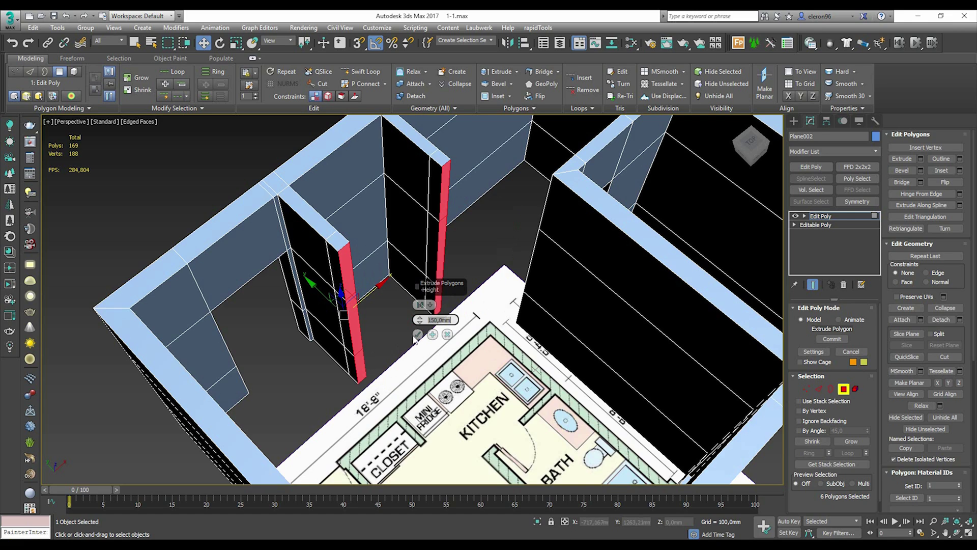
Step: Reselect all the end polygons of both closet side walls and apply the 150 mm extrusion
click(418, 219)
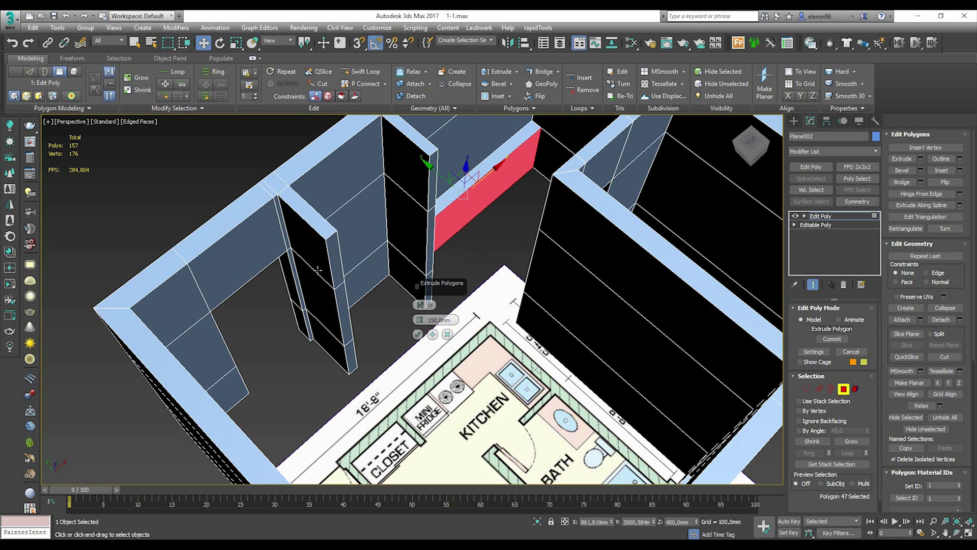
click(333, 264)
ctrl+click(344, 324)
ctrl+click(349, 356)
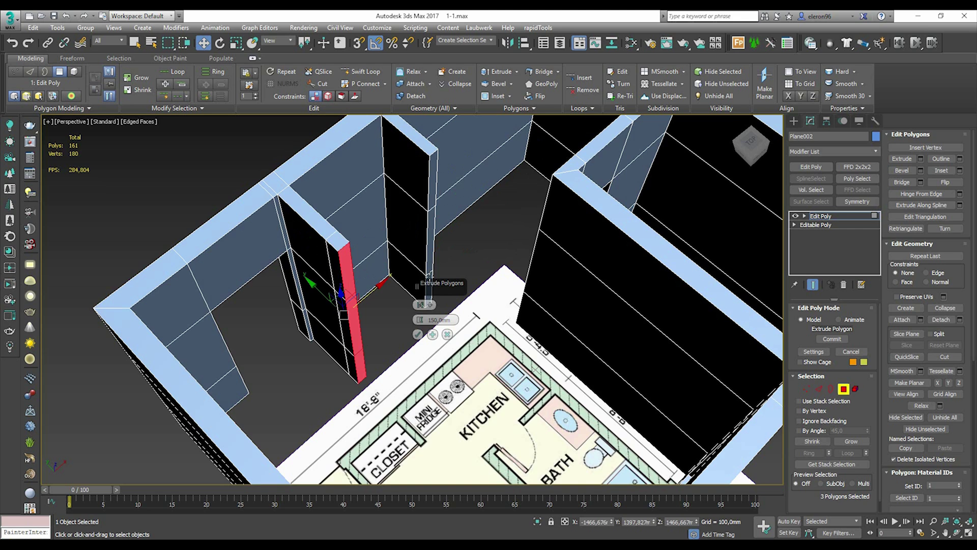
ctrl+click(429, 265)
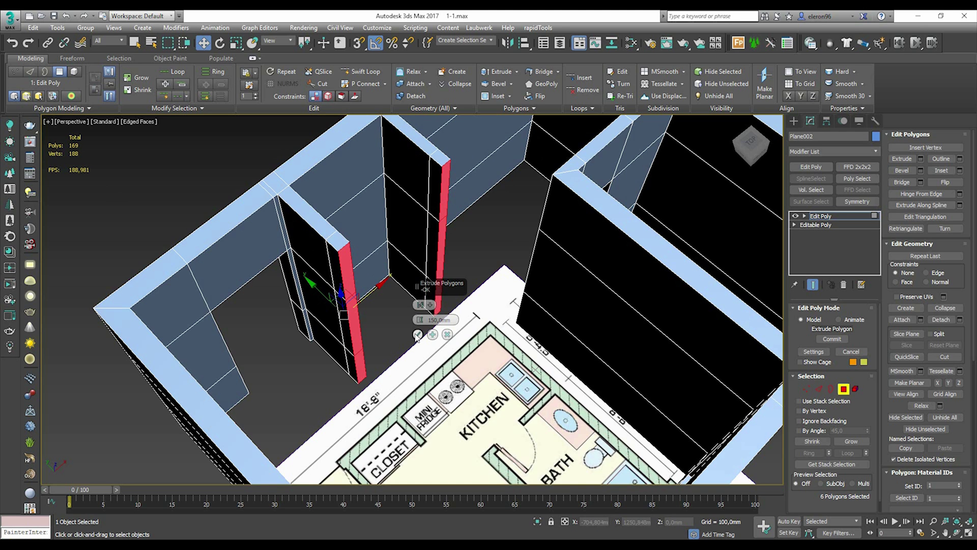
click(417, 334)
Step: Bridge the uppermost facing polygons of the two closet wall extensions to close the wall above the closet opening, and clear the selection
click(426, 287)
click(431, 203)
alt+middle_drag(432, 203, 330, 172)
ctrl+click(332, 164)
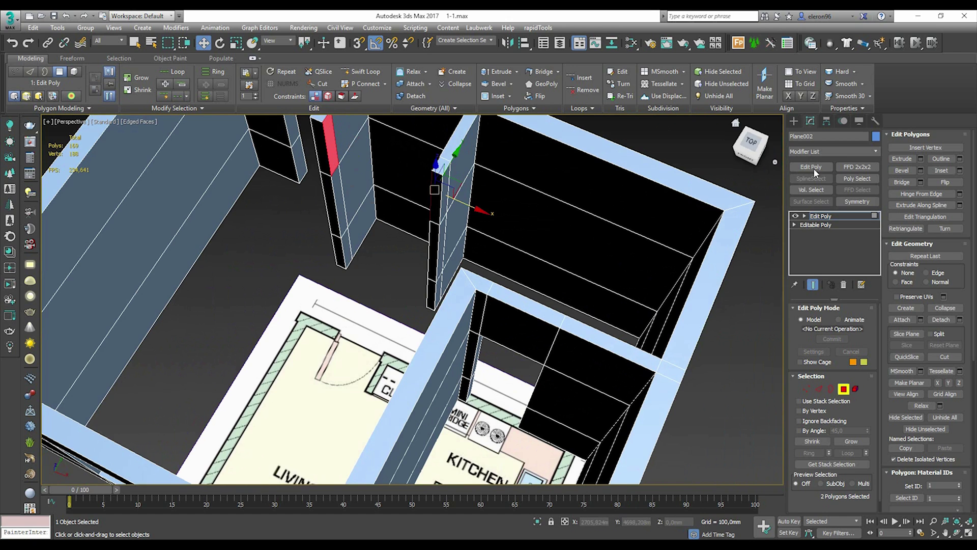
click(896, 183)
scroll(393, 264, down, 5)
alt+middle_drag(393, 264, 418, 246)
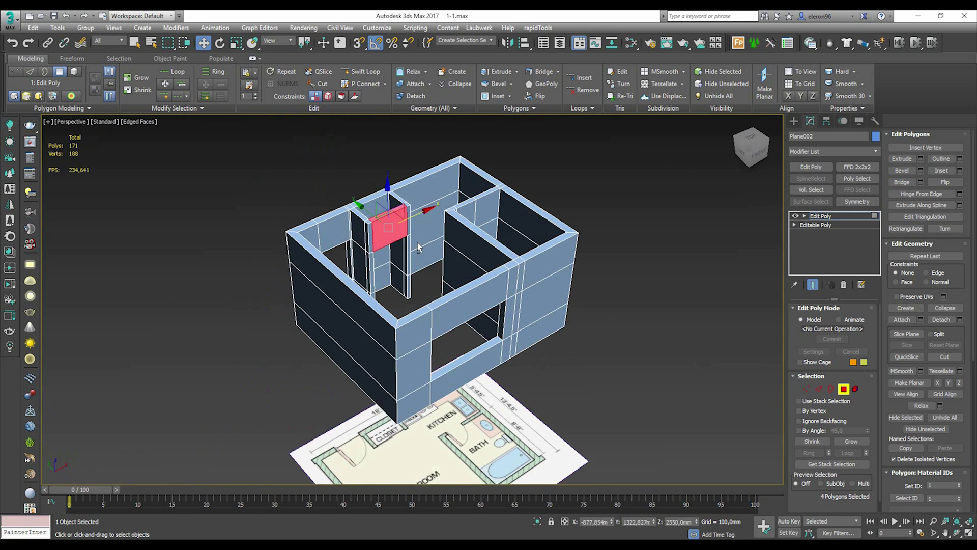
click(214, 195)
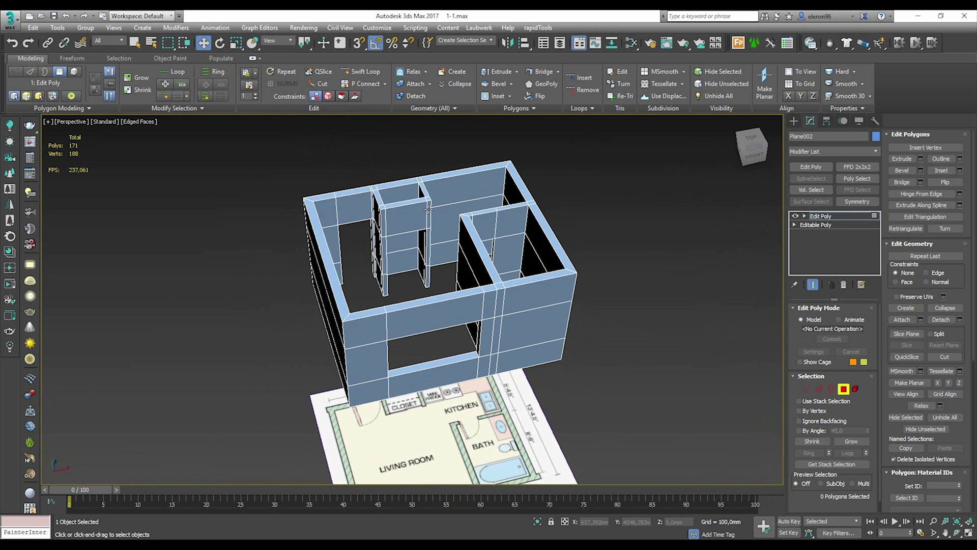
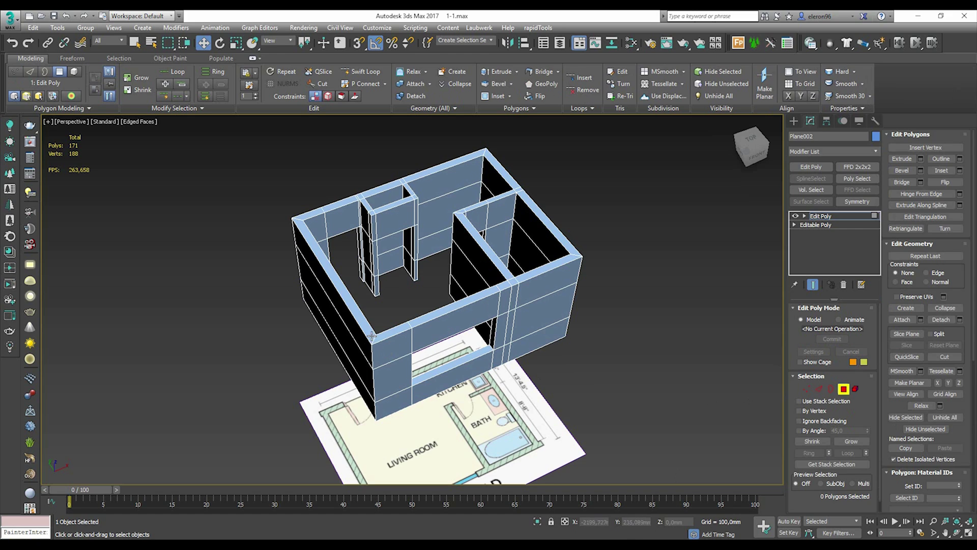
Step: Delete the top cap polygons running around the full perimeter of the outer walls
click(373, 337)
ctrl+click(394, 332)
shift+click(429, 320)
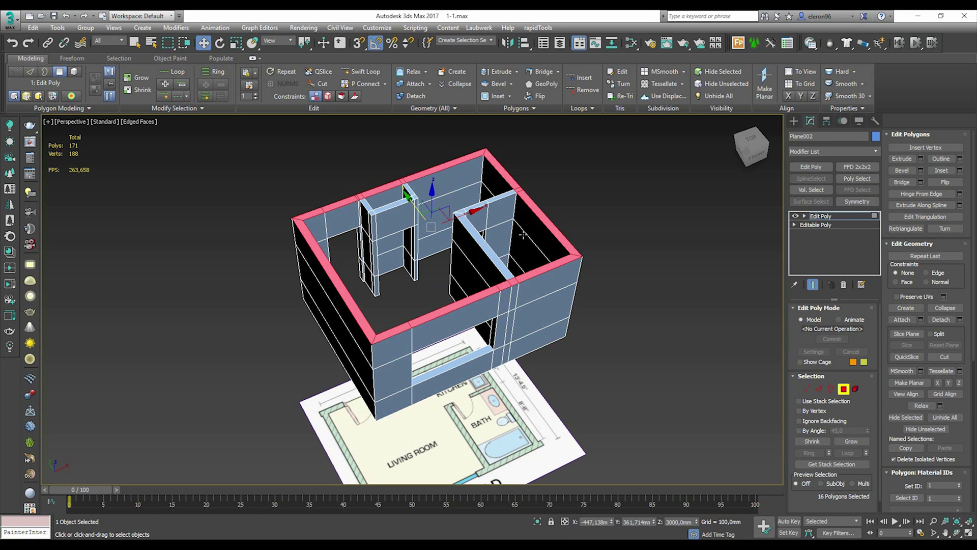
key(Delete)
Step: Delete the top cap polygons of the closet's two side walls and front wall
scroll(365, 213, up, 5)
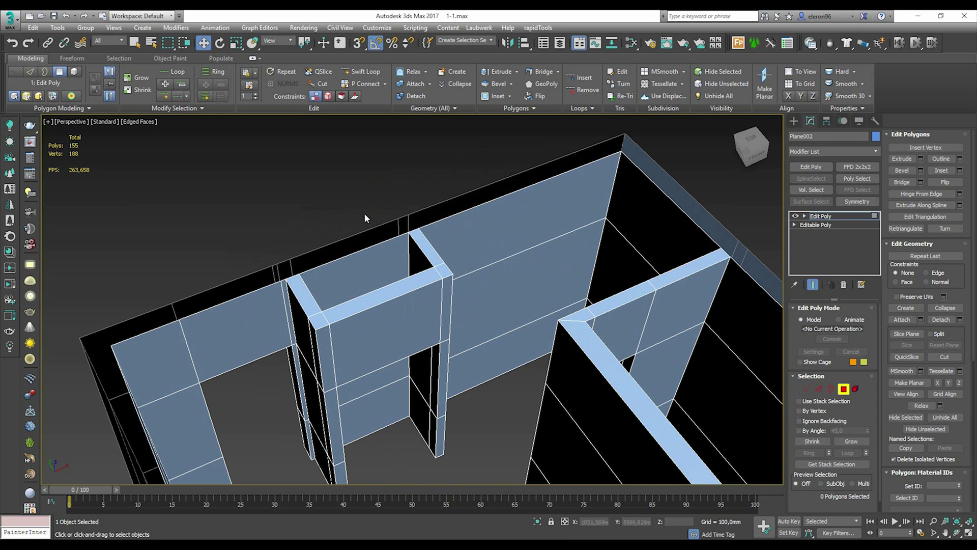
click(309, 298)
ctrl+click(340, 307)
ctrl+click(323, 319)
ctrl+click(443, 270)
ctrl+click(431, 261)
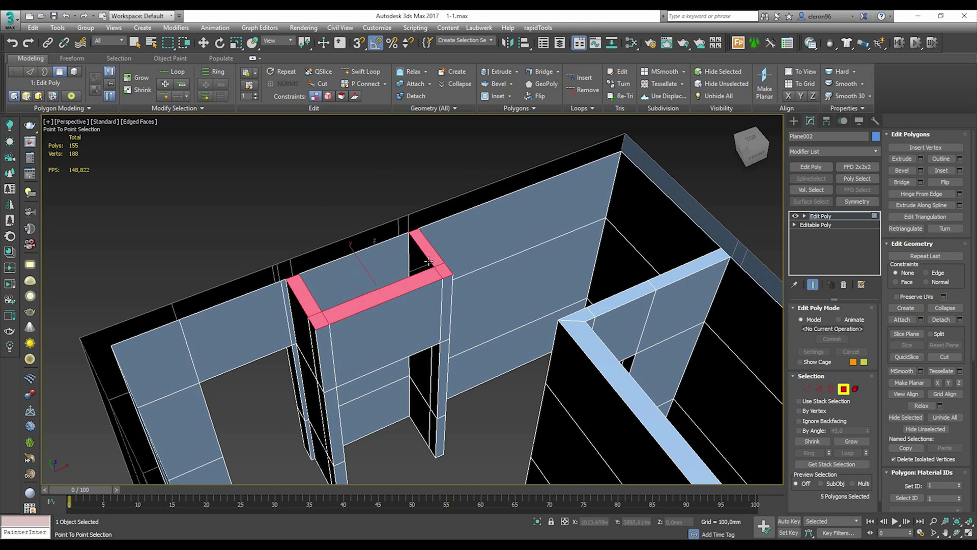
key(w)
key(Delete)
Step: Delete the top cap polygons of the two bathroom partition walls
middle_drag(557, 315, 437, 287)
click(526, 247)
shift+click(501, 261)
scroll(510, 273, down, 5)
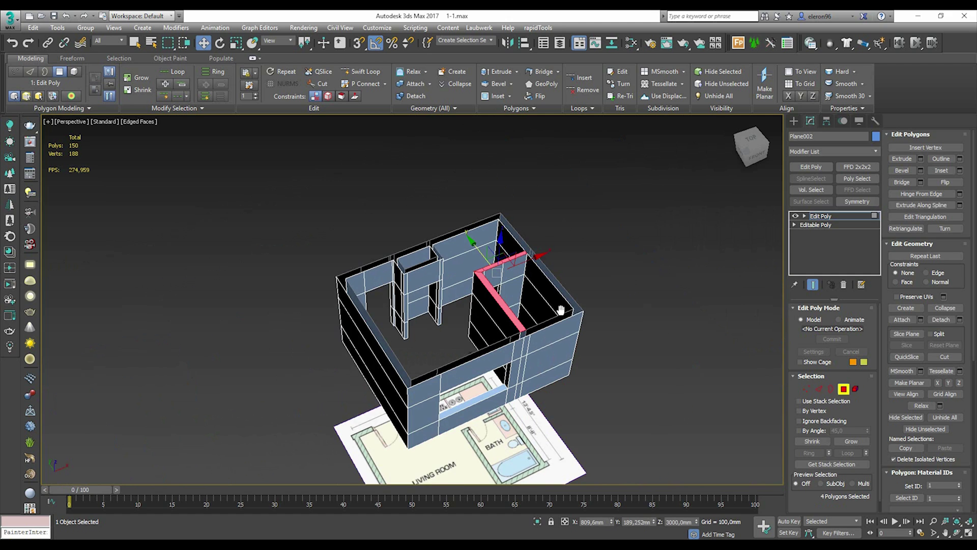
middle_drag(561, 310, 536, 304)
scroll(471, 307, up, 2)
key(Delete)
Step: Stop editing the walls, deselect them and switch to the maximized Top viewport
middle_drag(457, 307, 429, 334)
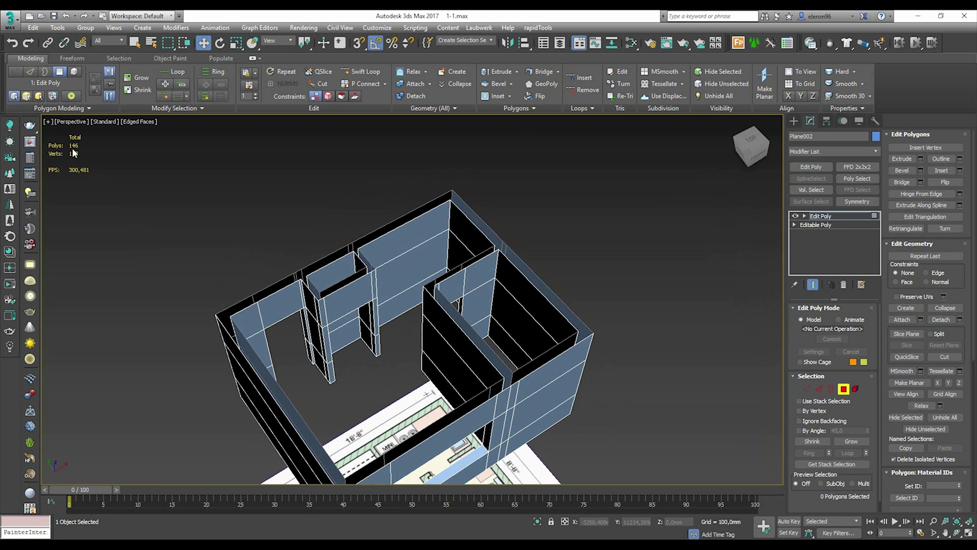
middle_drag(365, 294, 337, 224)
alt+middle_drag(337, 224, 271, 275)
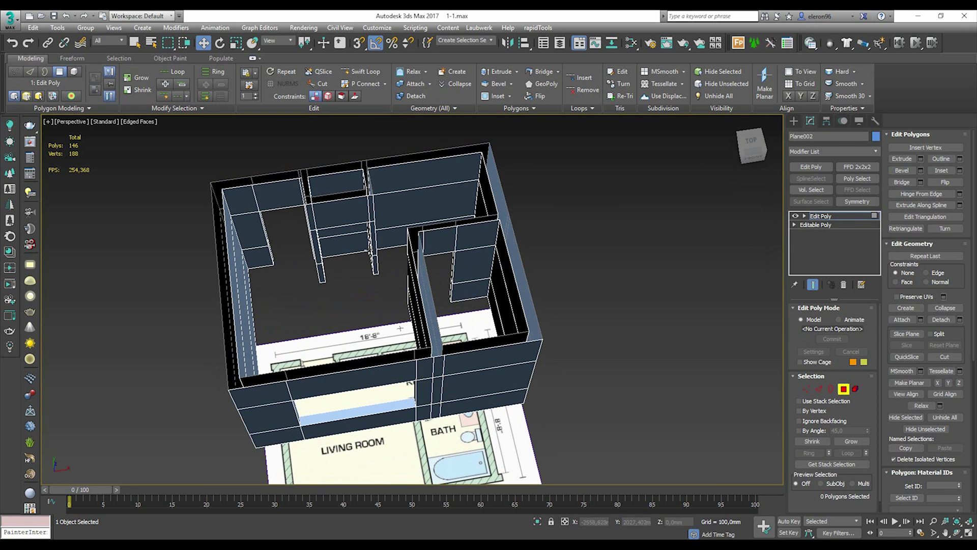
alt+middle_drag(312, 334, 323, 315)
click(795, 121)
click(615, 266)
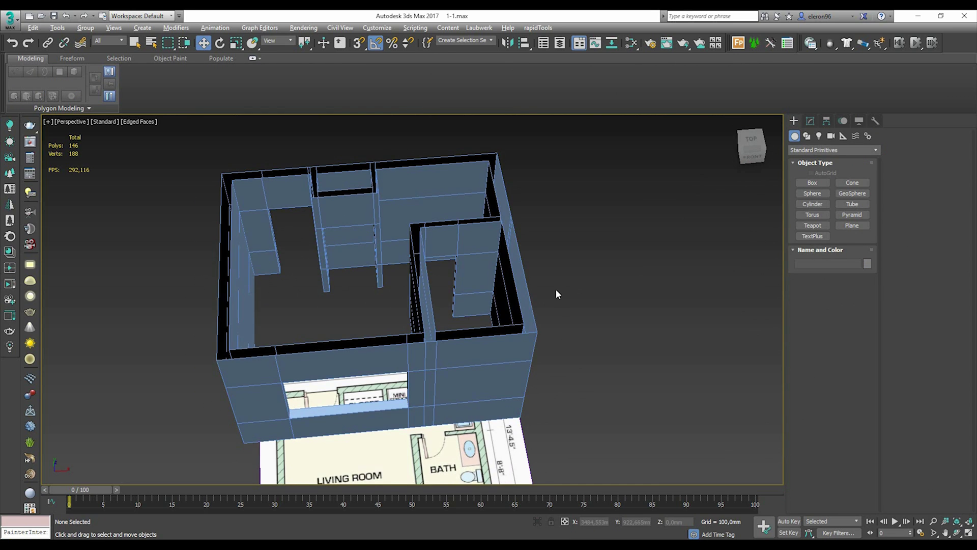
key(alt+w)
key(alt+w)
scroll(224, 160, down, 5)
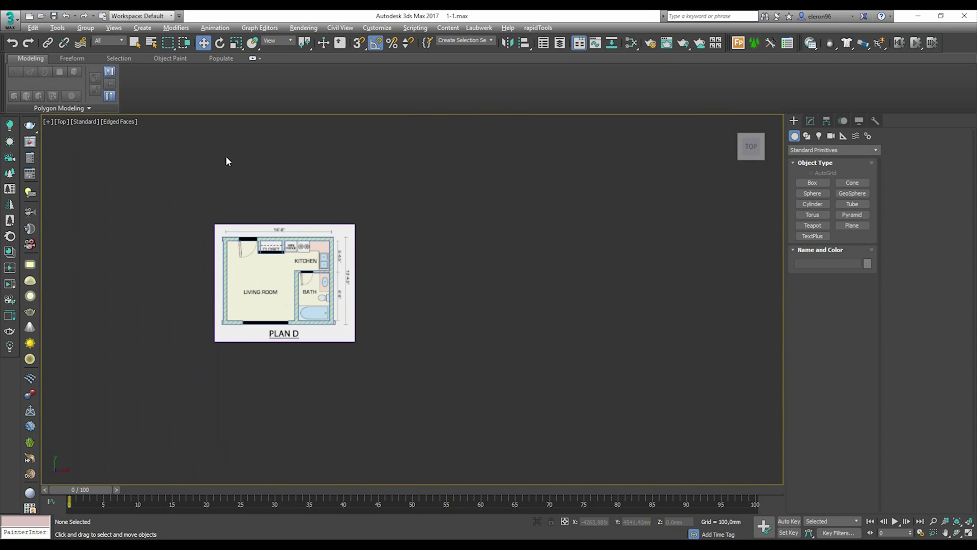
Step: Start a standard Plane primitive over the floor plan and turn on 3D snapping to vertices
middle_drag(245, 279, 324, 271)
scroll(323, 271, up, 4)
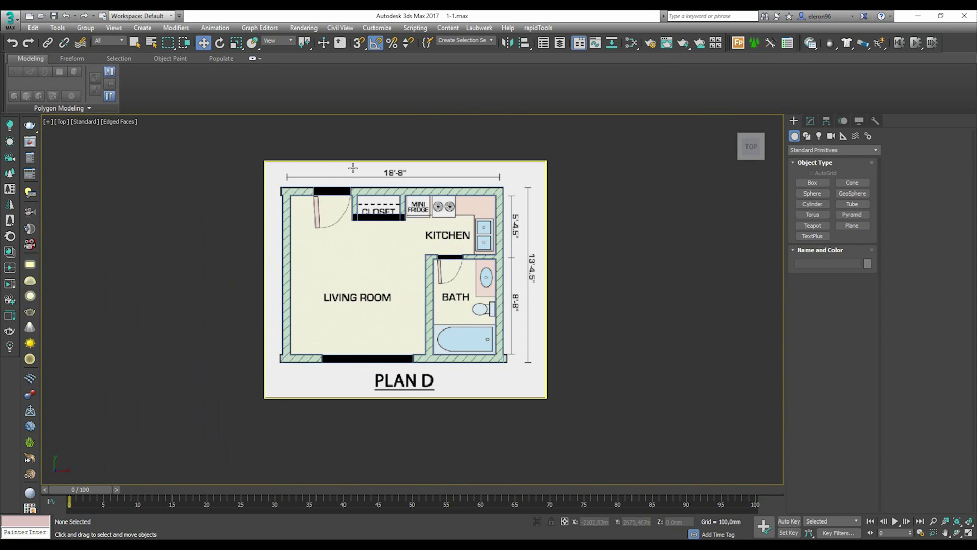
middle_drag(419, 197, 450, 215)
middle_drag(410, 271, 430, 273)
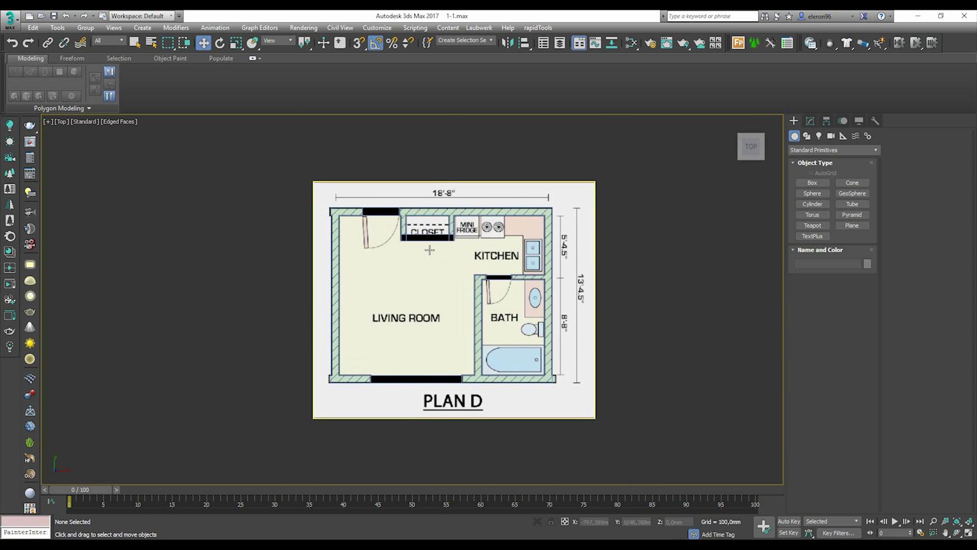
scroll(430, 250, up, 2)
middle_drag(521, 318, 489, 310)
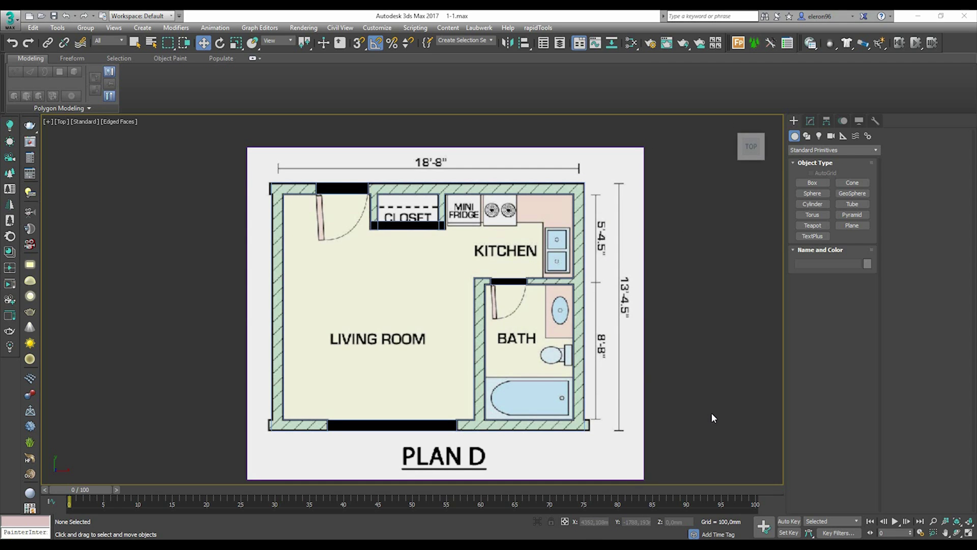
click(853, 204)
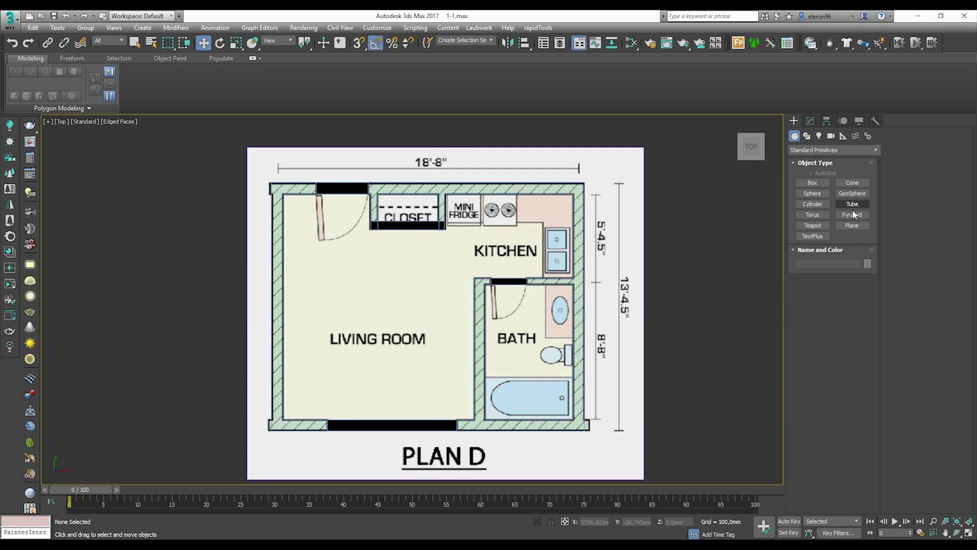
click(861, 226)
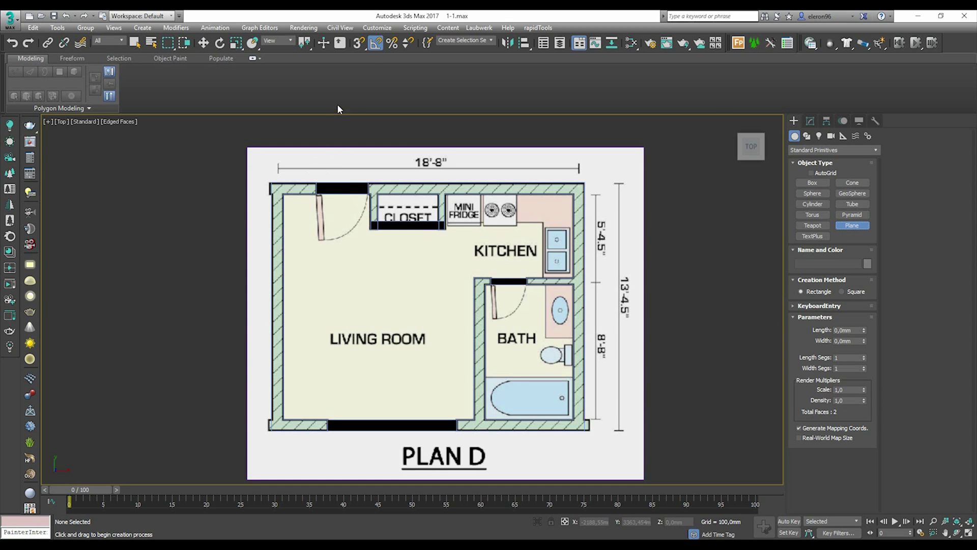
click(359, 44)
right_click(360, 44)
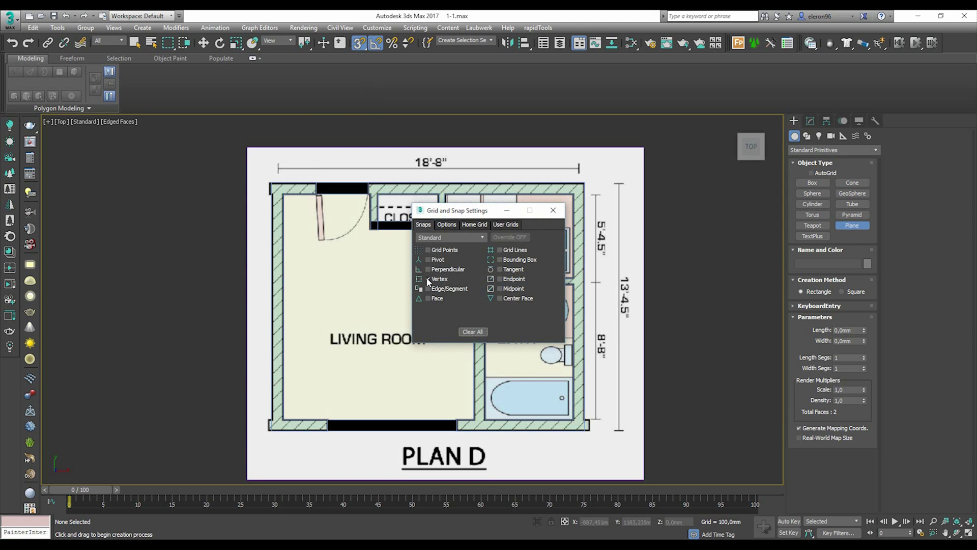
click(554, 210)
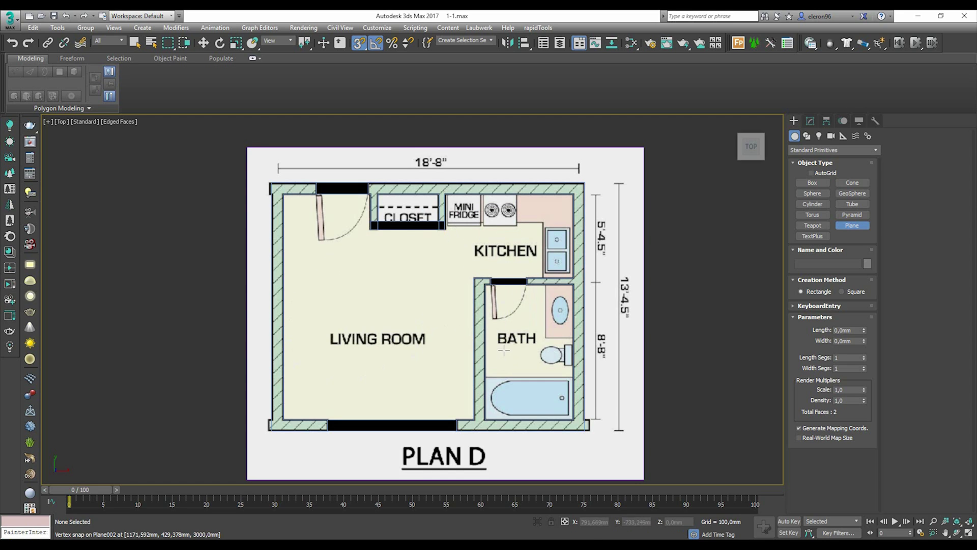
Step: Draw a plane about 3902 by 5005 mm between opposite inner corners of the outer walls and convert it to an editable poly
drag(283, 193, 574, 420)
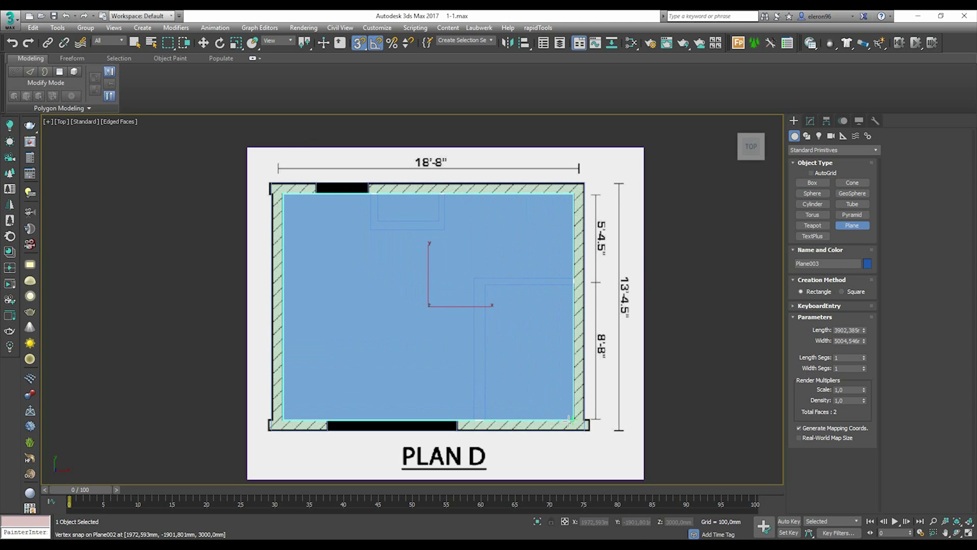
middle_drag(528, 360, 512, 375)
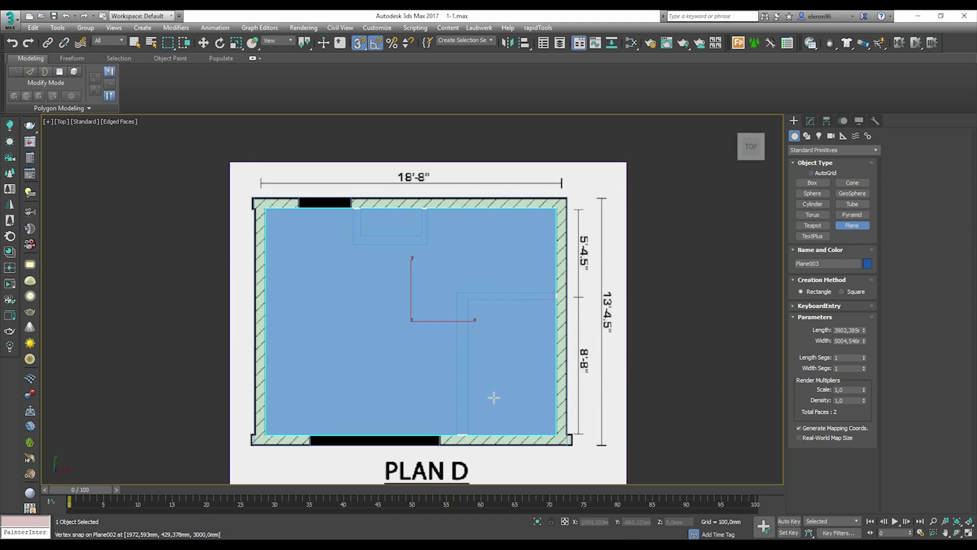
middle_drag(491, 394, 500, 394)
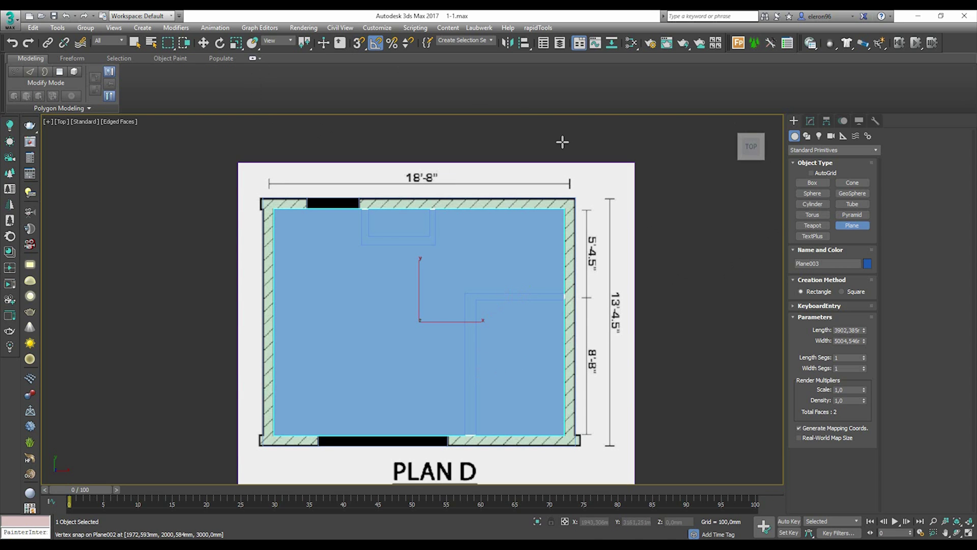
key(w)
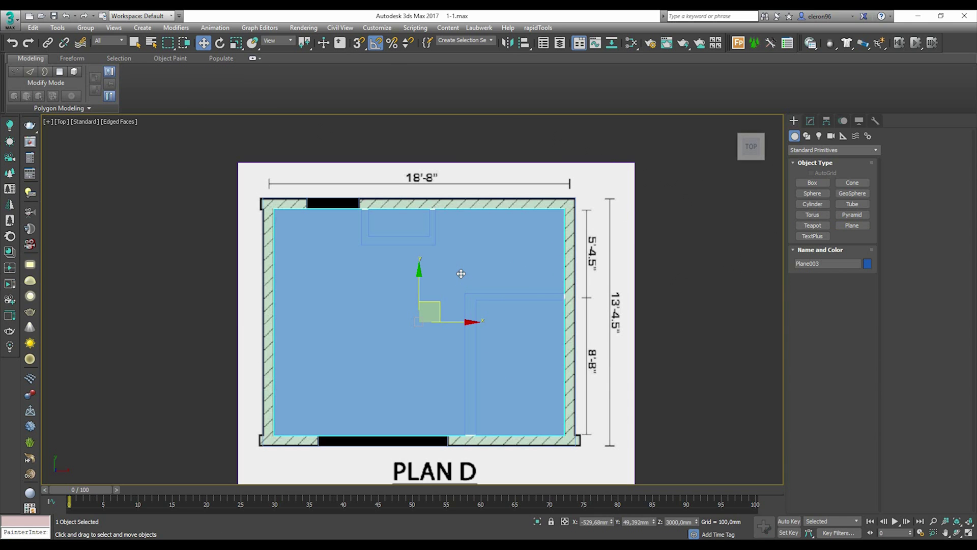
right_click(460, 272)
mouse_move(525, 376)
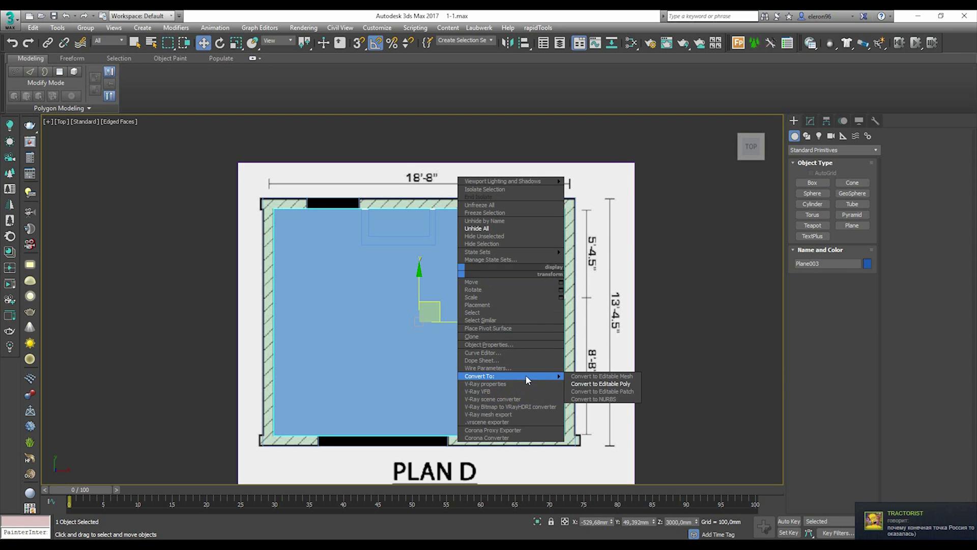
click(591, 384)
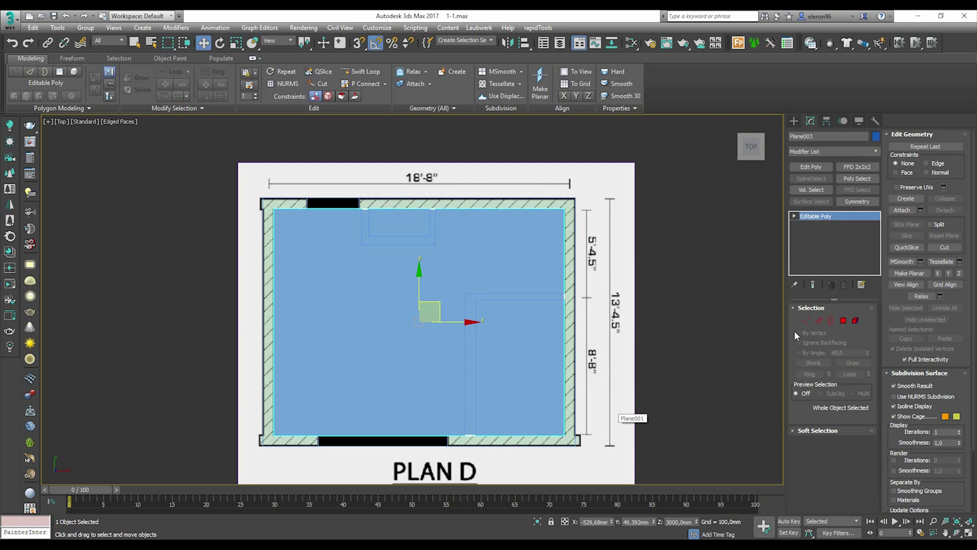
Step: Divide the plane with one vertical and one horizontal line by connecting its opposite edges
click(818, 320)
drag(498, 179, 442, 462)
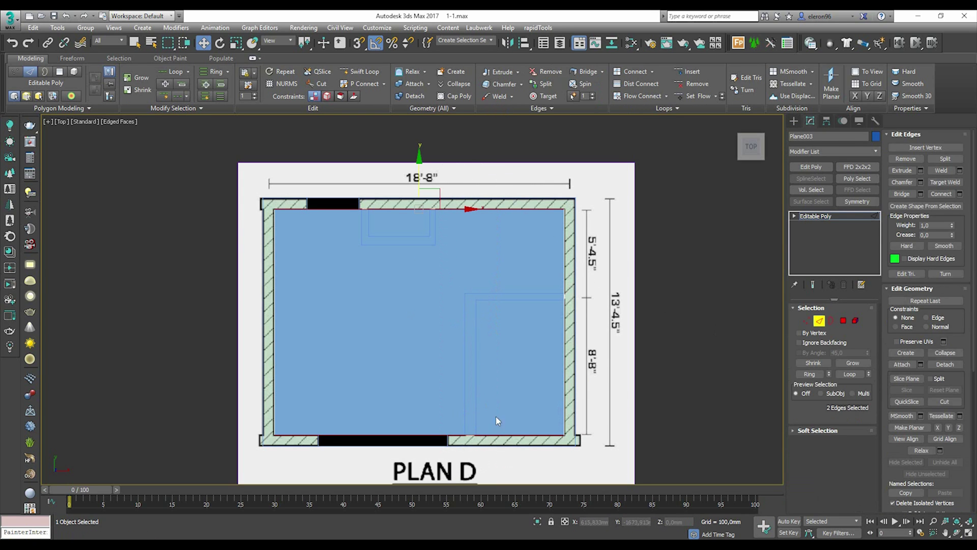
click(942, 194)
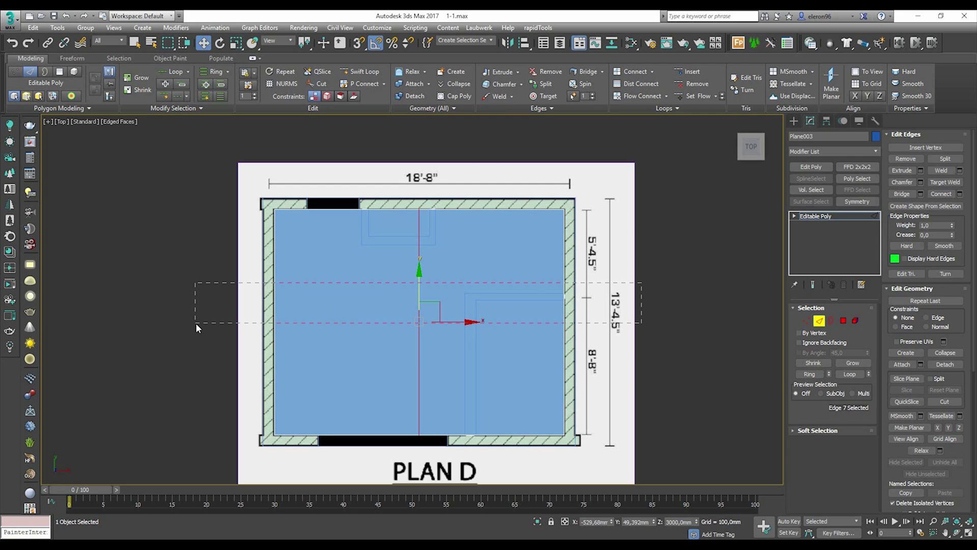
drag(196, 323, 195, 322)
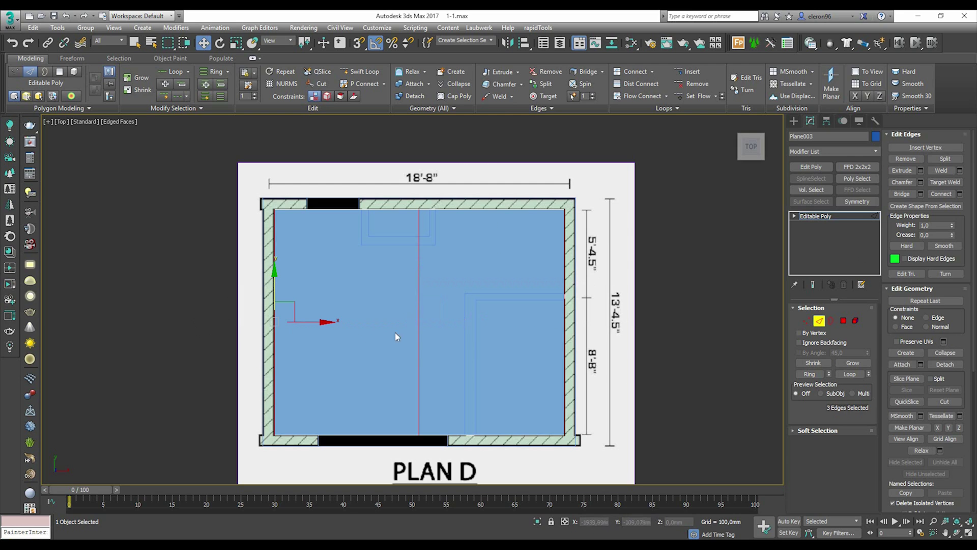
click(938, 196)
Step: Move the horizontal dividing edges up with vertex snapping onto the kitchen-side face of the bathroom wall
drag(419, 287, 419, 266)
click(358, 43)
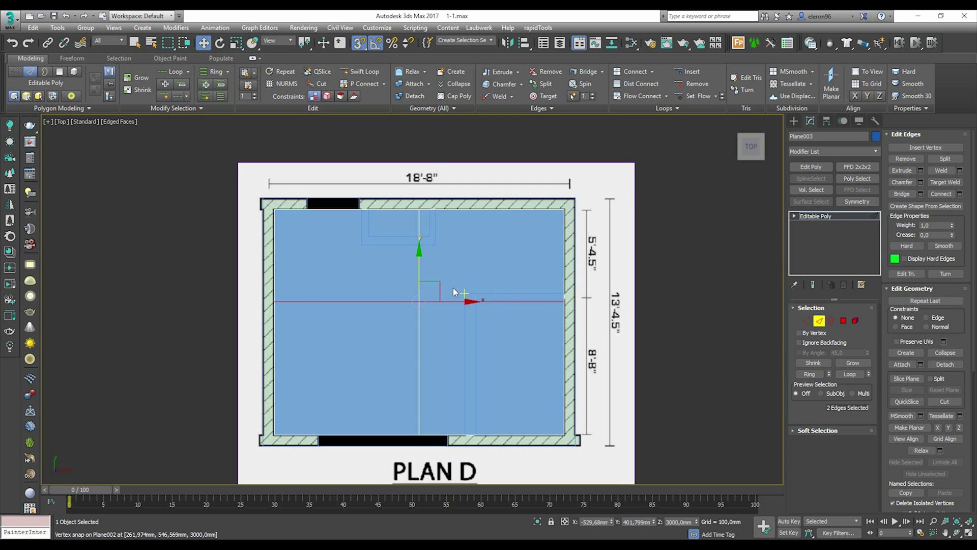
scroll(454, 290, up, 5)
drag(356, 295, 492, 304)
scroll(445, 282, down, 6)
scroll(422, 268, up, 1)
scroll(421, 270, up, 2)
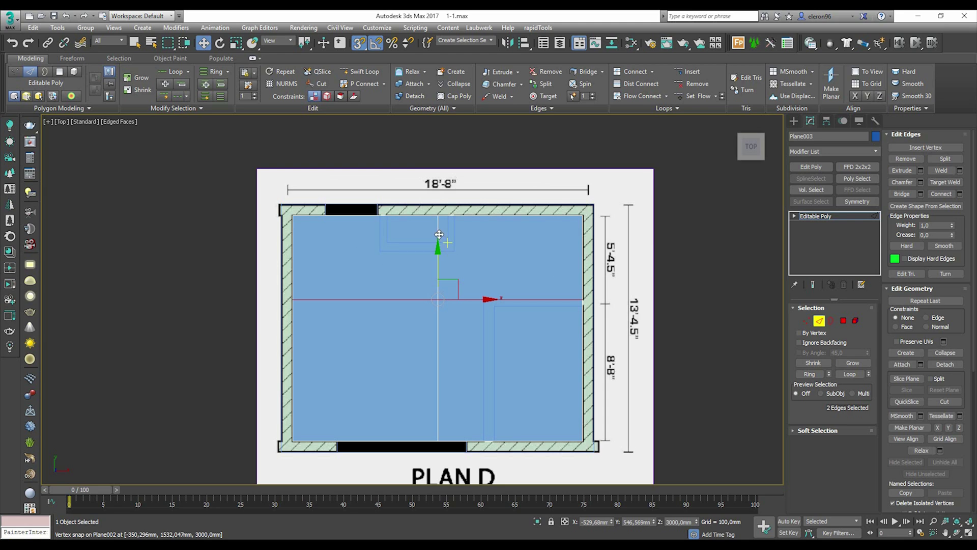
Step: Move the vertical dividing edges to align with the living-room-side face of the bathroom wall
click(439, 336)
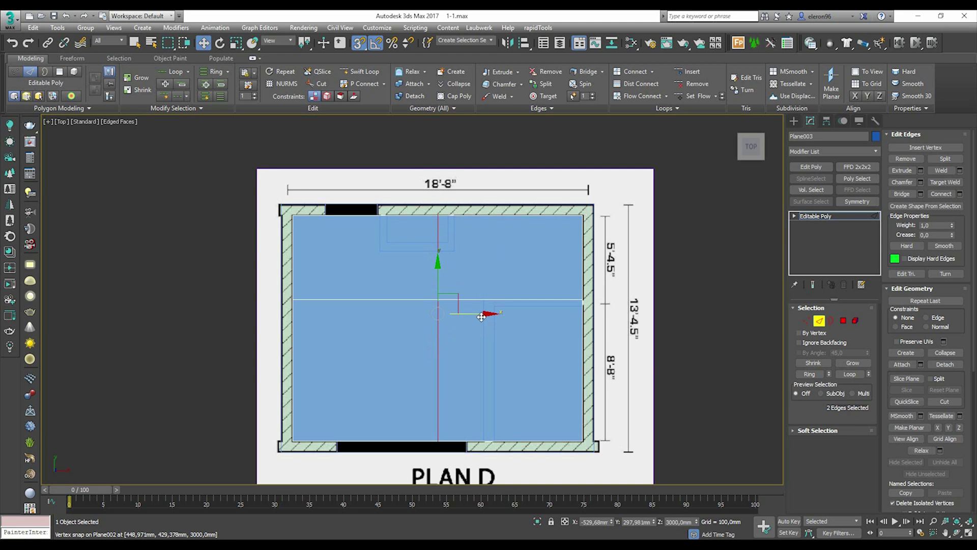
drag(437, 313, 486, 324)
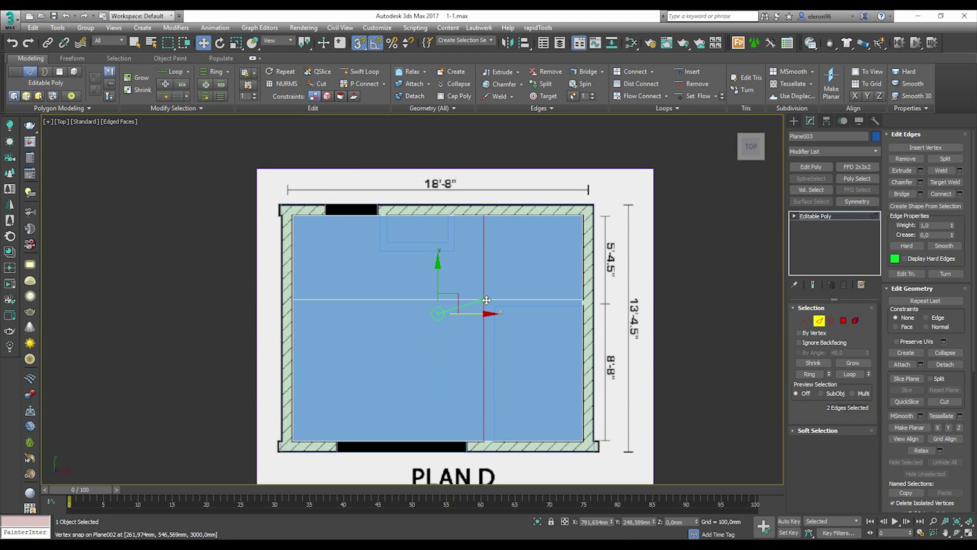
scroll(459, 266, up, 3)
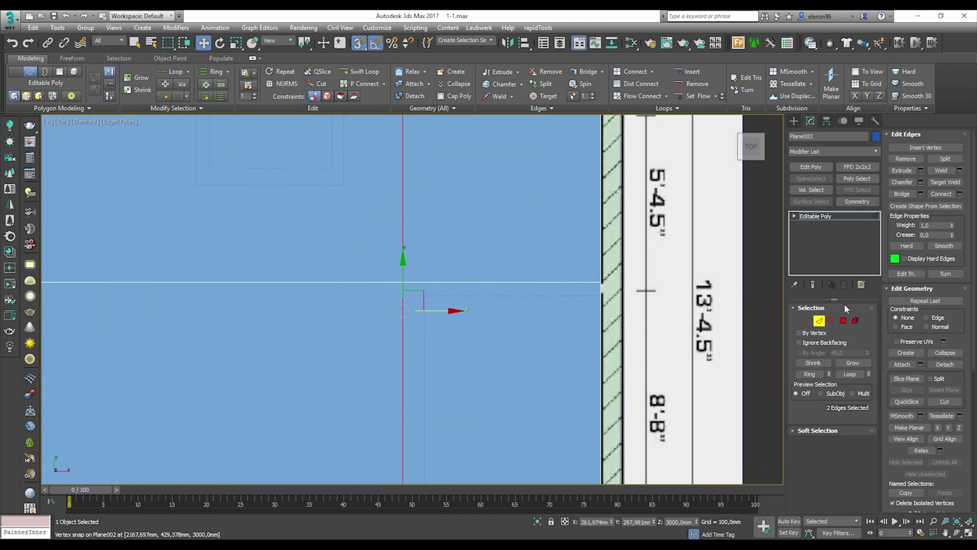
Step: Cut the bathroom polygon along the inner faces of its partition walls, from the lower outer wall through the corner to the right outer wall
click(843, 321)
scroll(523, 332, down, 4)
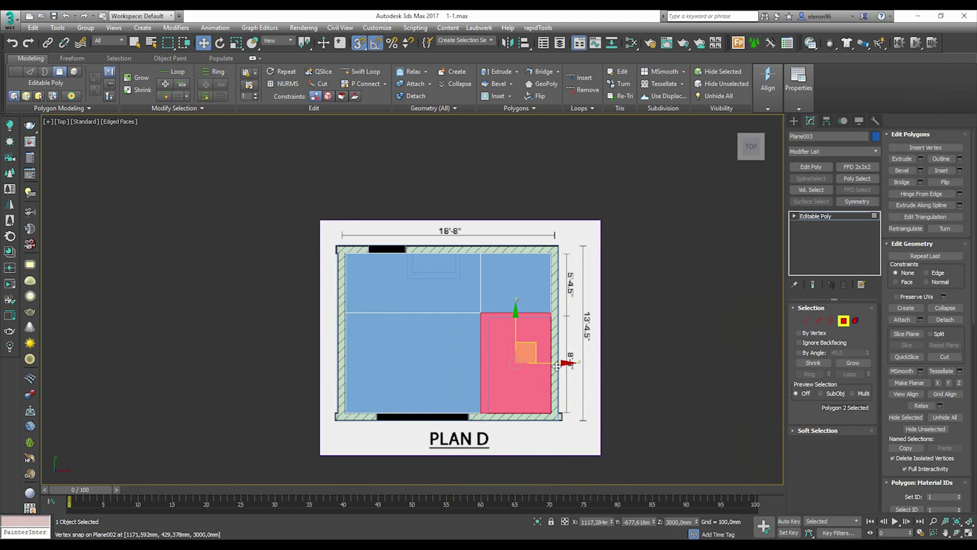
scroll(510, 378, up, 3)
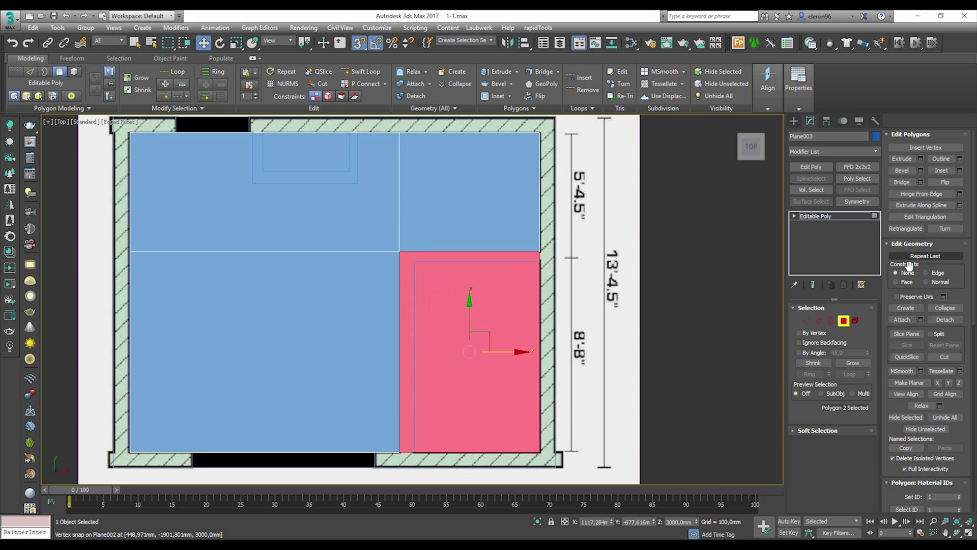
click(942, 357)
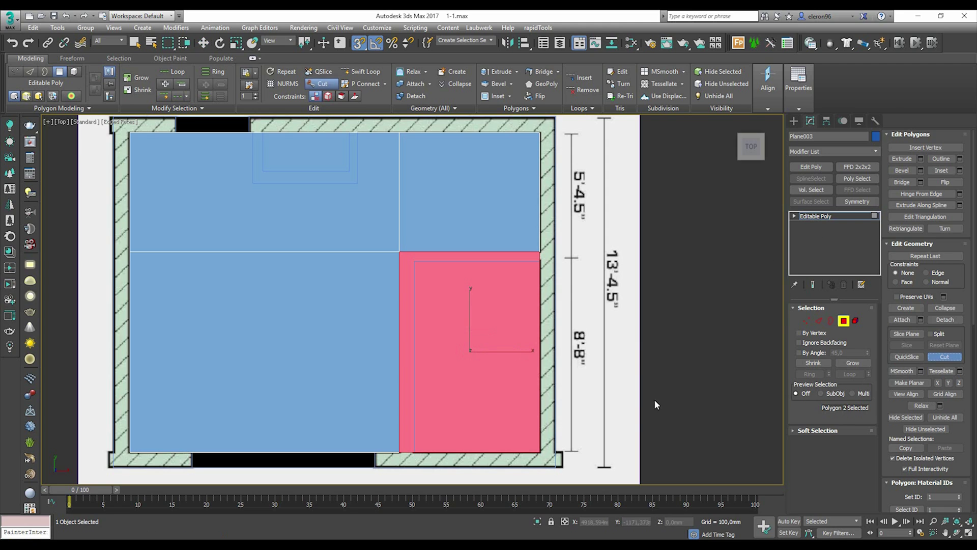
click(414, 452)
click(415, 265)
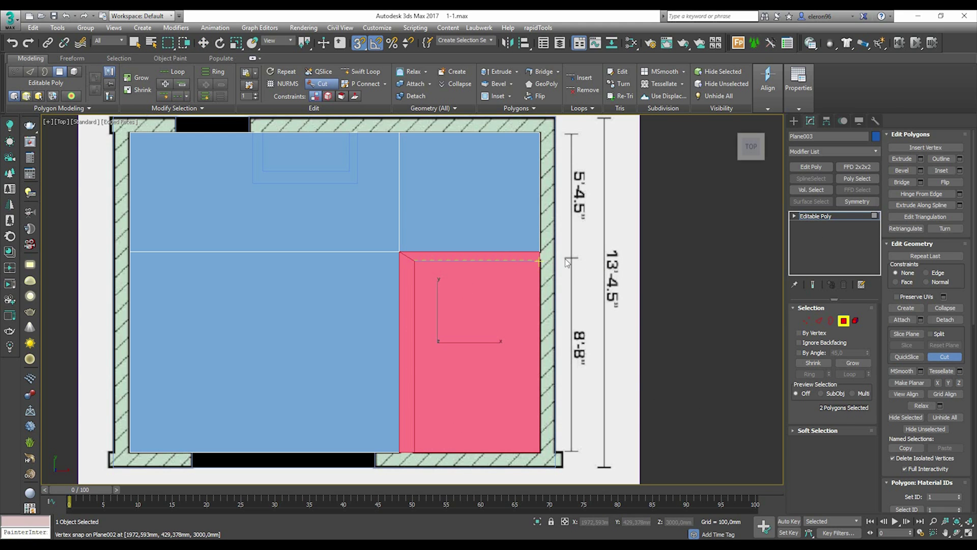
scroll(537, 260, up, 3)
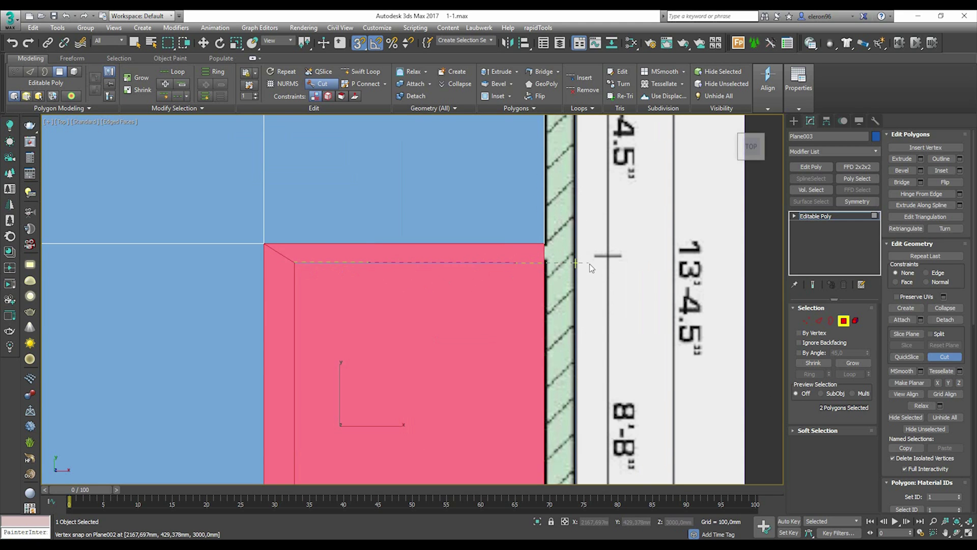
click(544, 263)
right_click(520, 288)
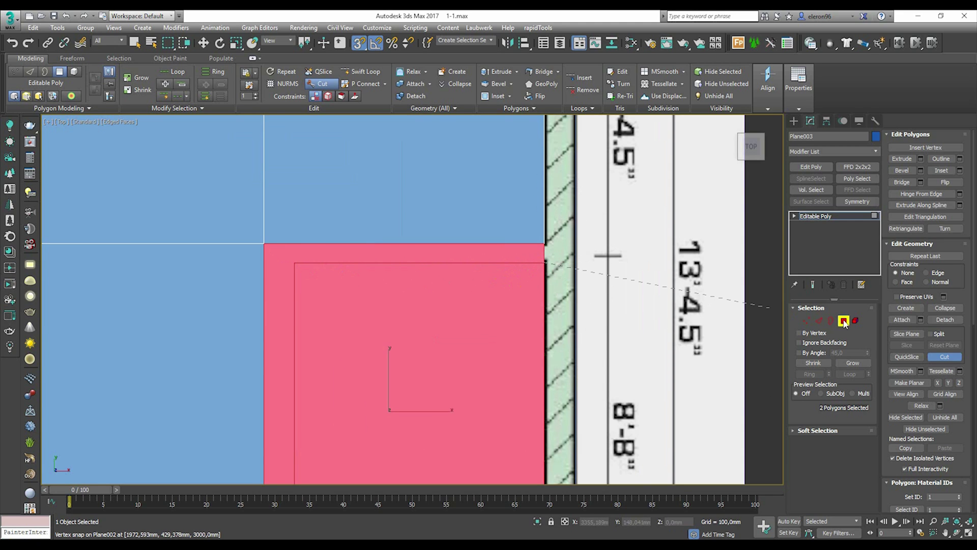
Step: End the cut and delete the L-shaped strip of the plane that covers the bathroom partition walls
click(945, 356)
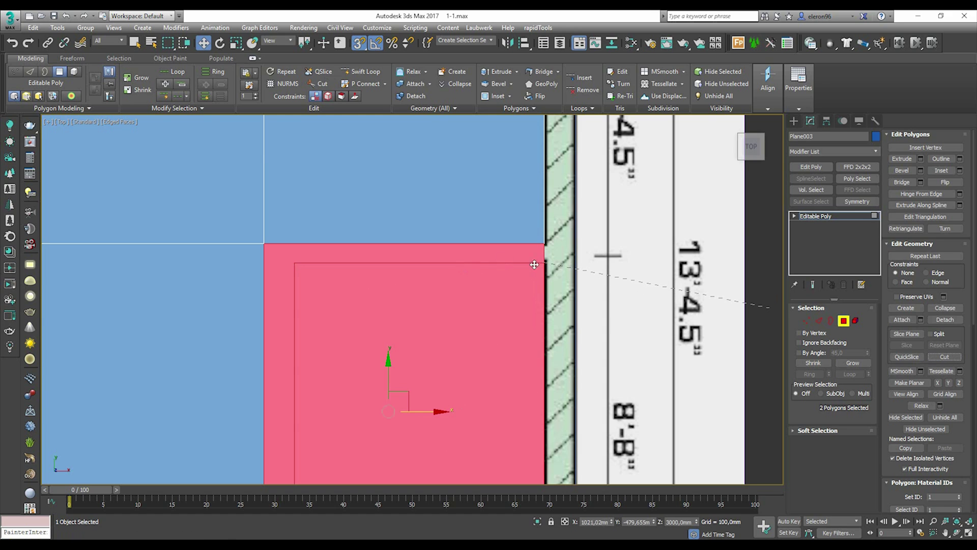
click(843, 320)
click(843, 320)
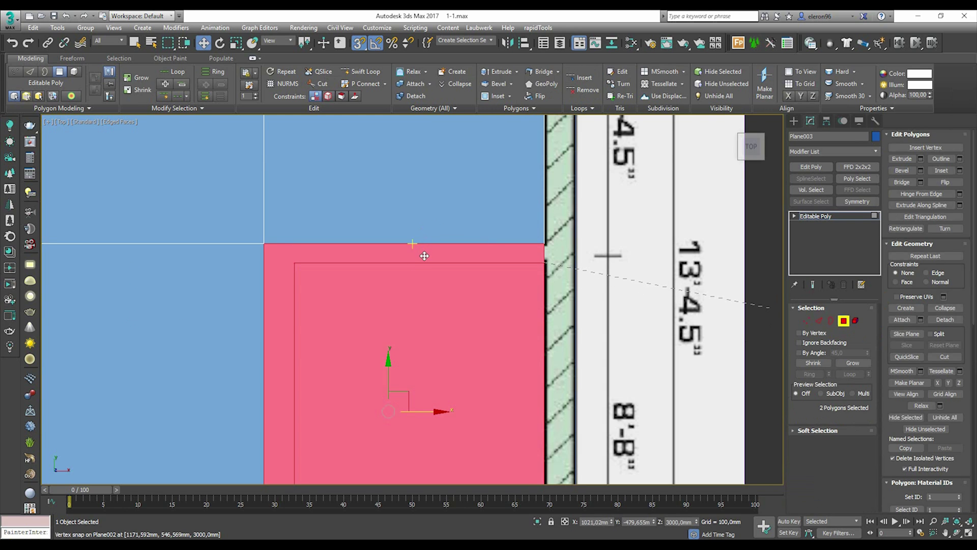
click(424, 255)
scroll(537, 262, down, 2)
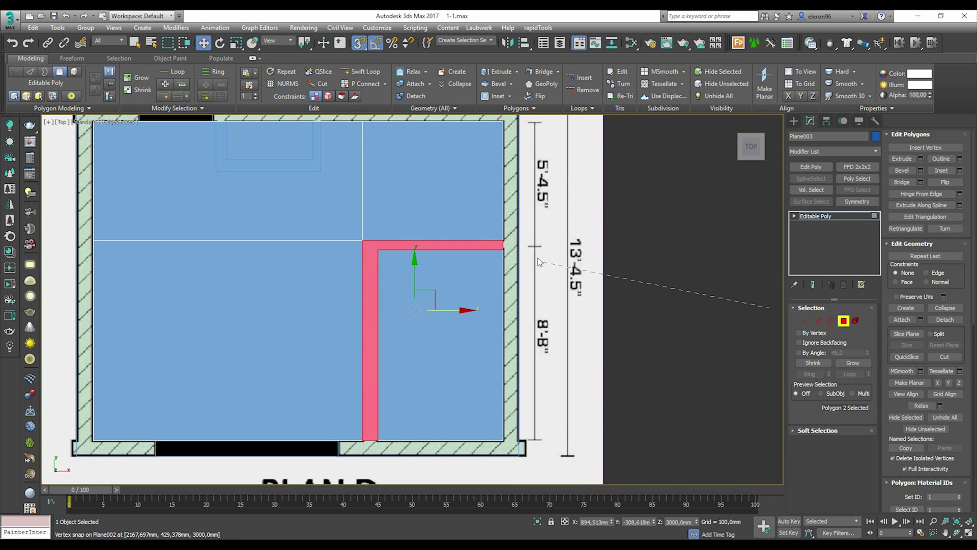
key(Delete)
scroll(540, 262, down, 1)
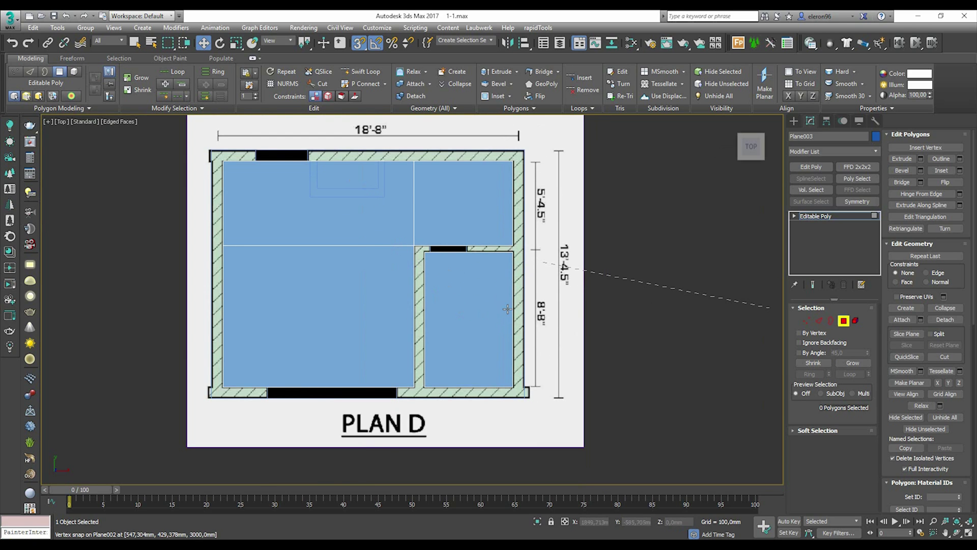
Step: Detach the bathroom polygon from the plane as a separate object named Floor 2
click(496, 292)
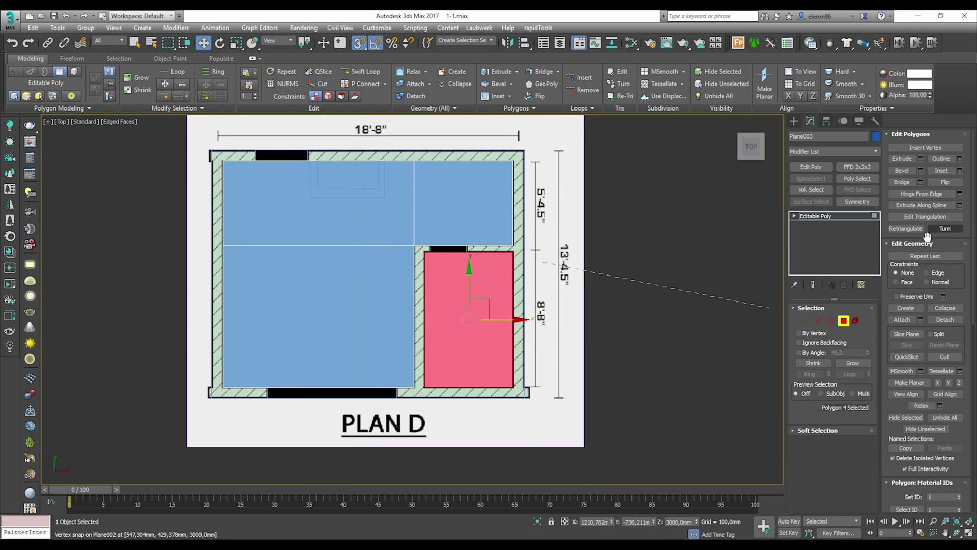
click(931, 319)
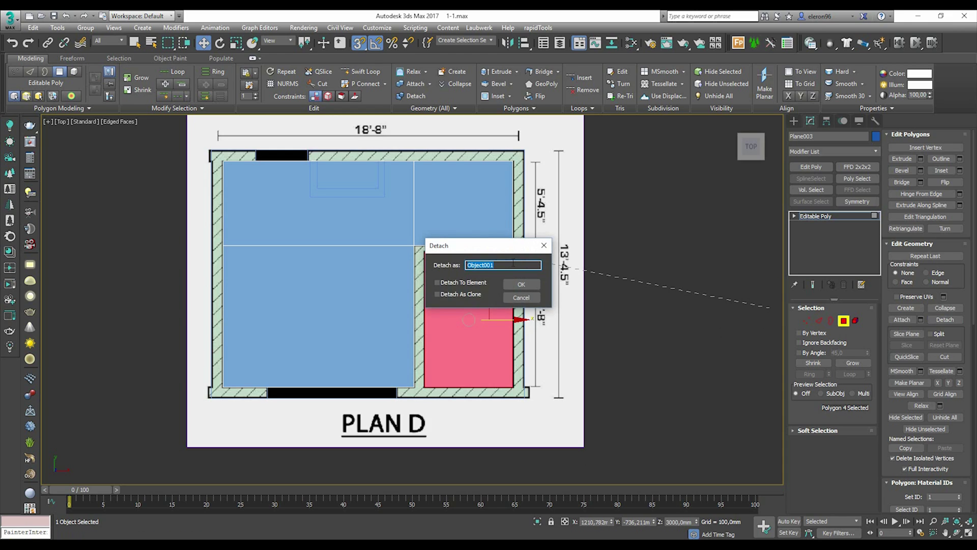
text(A)
click(521, 284)
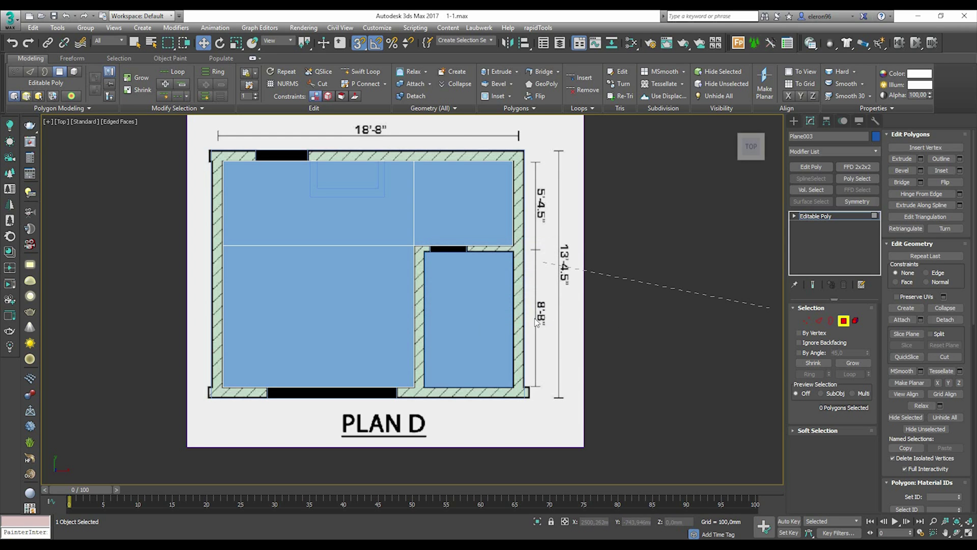
Step: Rename the remaining plane covering the living area and kitchen as Floor 1 and deselect it
click(474, 214)
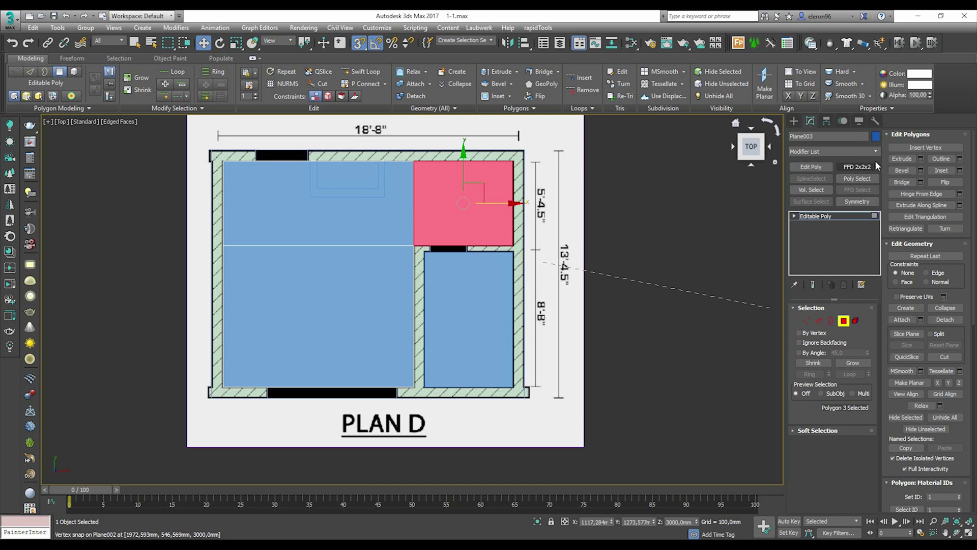
click(794, 120)
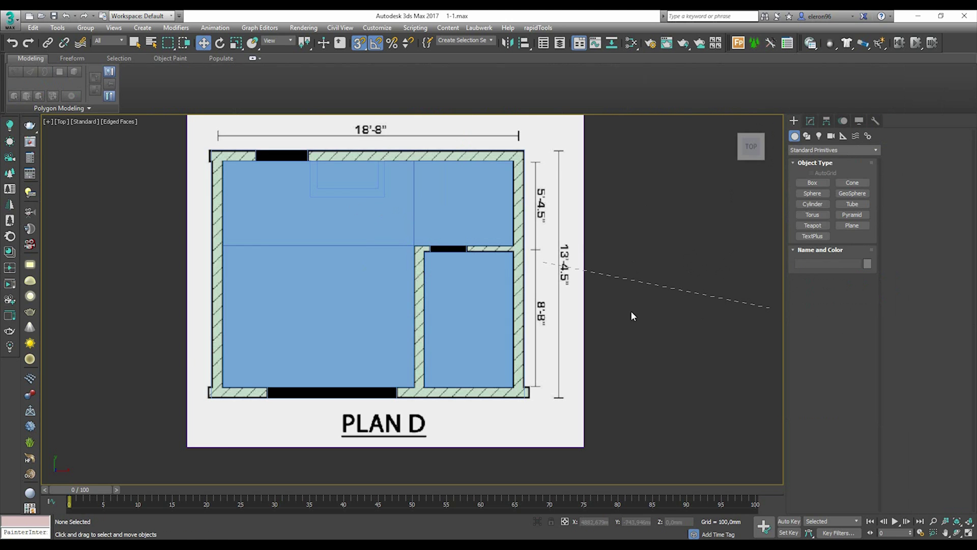
click(810, 121)
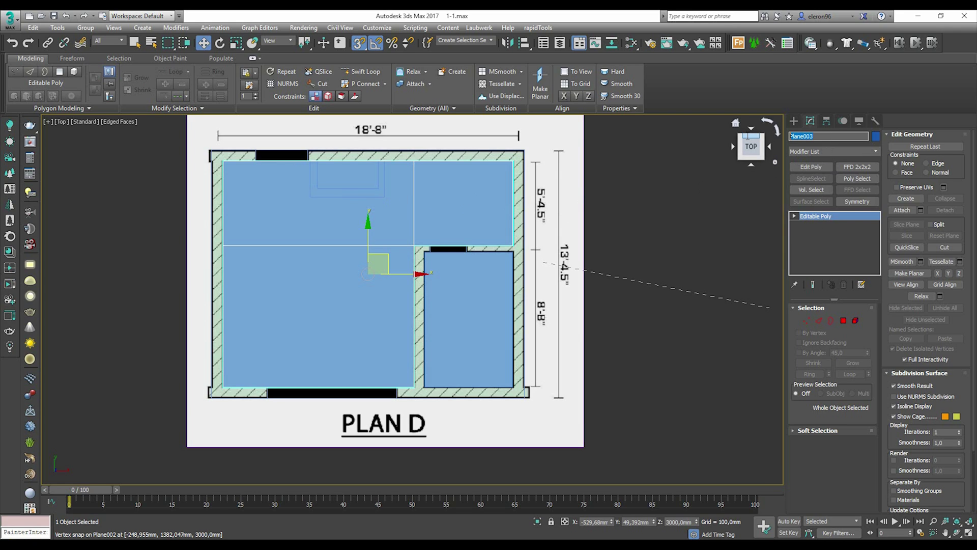
text(Floor 1)
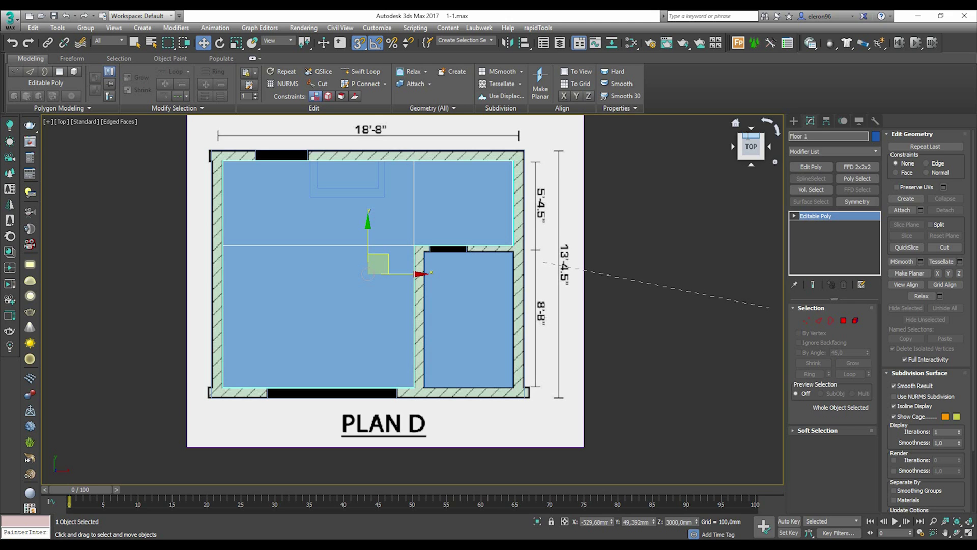
click(634, 162)
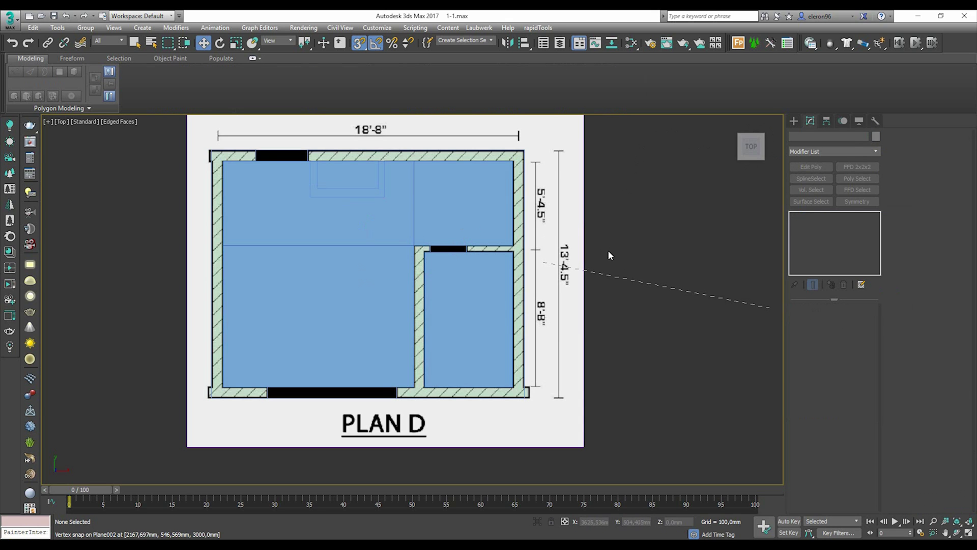
Step: Add a new CoronaMtl material to the Slate Material Editor's node view and show its parameters
key(m)
drag(214, 139, 659, 139)
scroll(463, 330, down, 3)
middle_drag(464, 330, 453, 168)
middle_drag(527, 332, 375, 158)
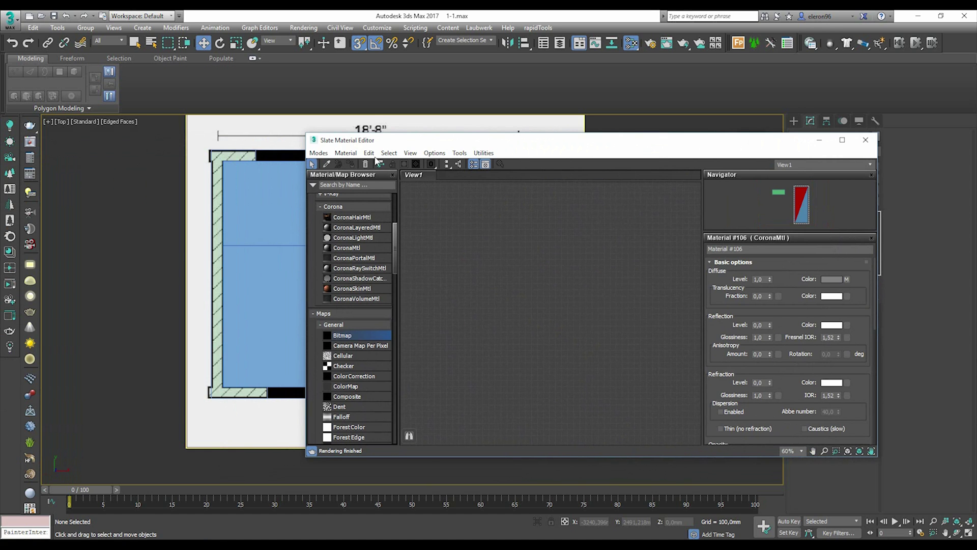
drag(383, 147, 550, 127)
drag(514, 229, 637, 245)
double_click(637, 243)
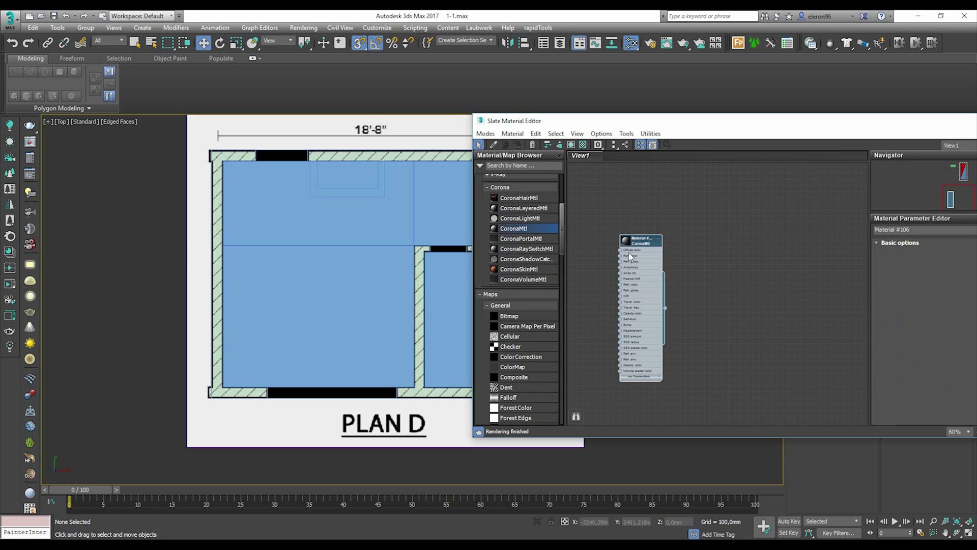
Step: Set the new material's diffuse colour to pink (RGB 238, 128, 128) and assign it to Floor 1
drag(872, 128, 780, 119)
click(906, 252)
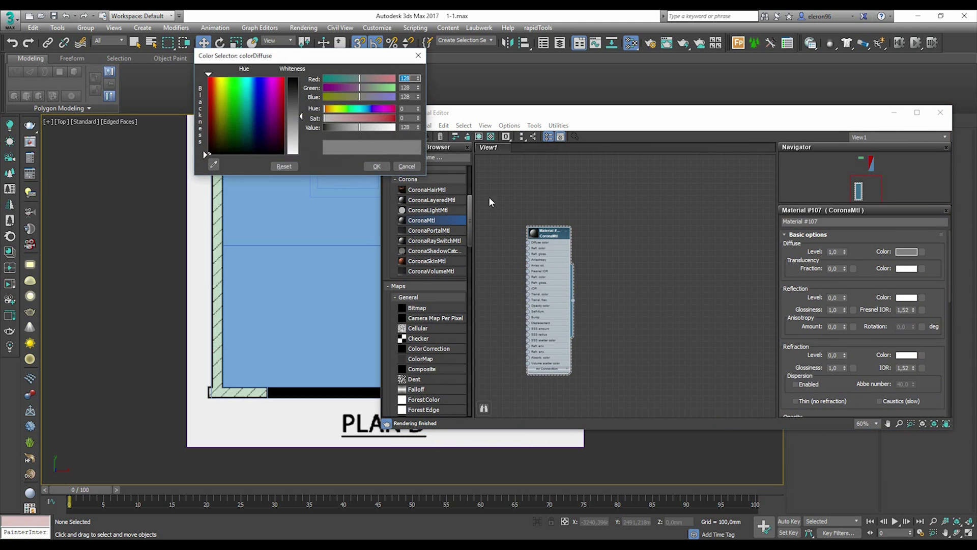
click(210, 85)
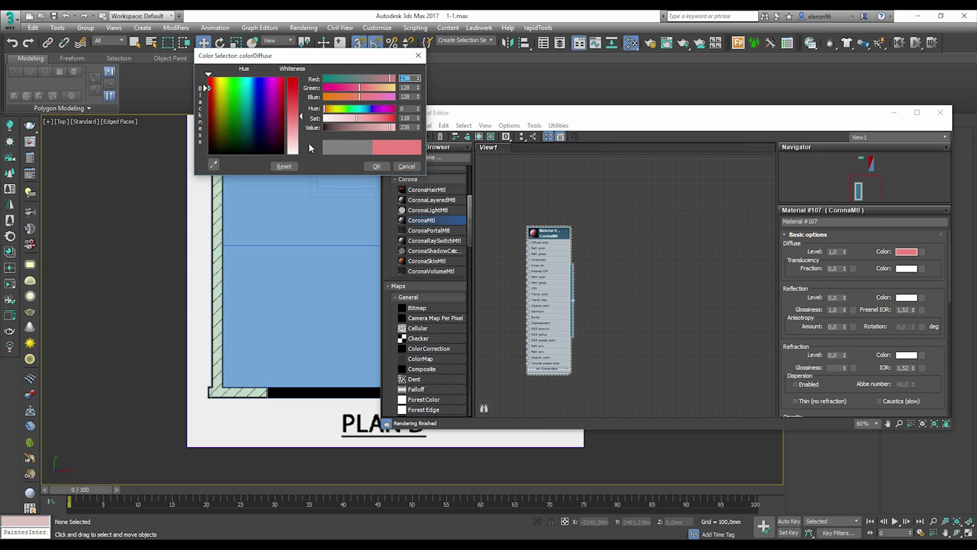
click(379, 167)
drag(572, 300, 285, 270)
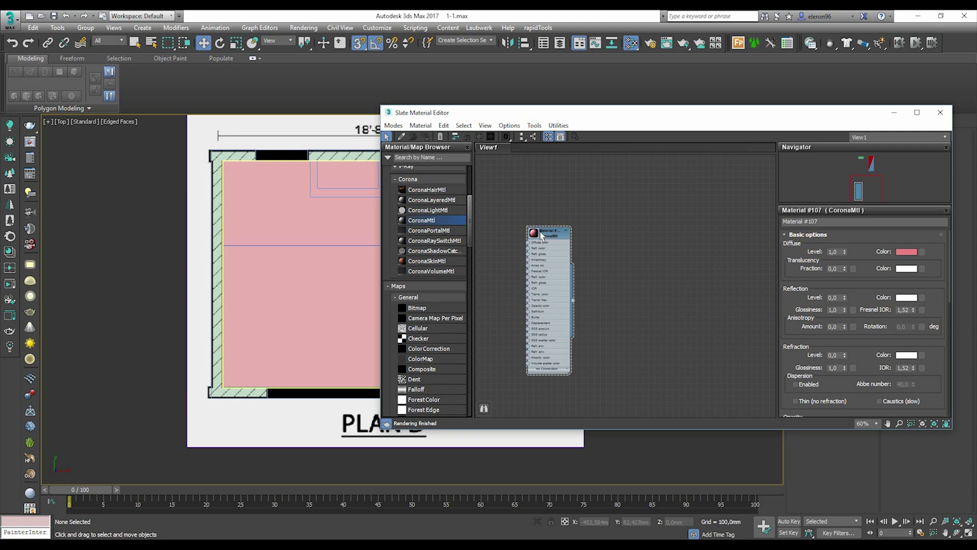
Step: Duplicate the pink material, keep only one copy, and set the copy's diffuse colour to light green
shift+drag(540, 232, 617, 232)
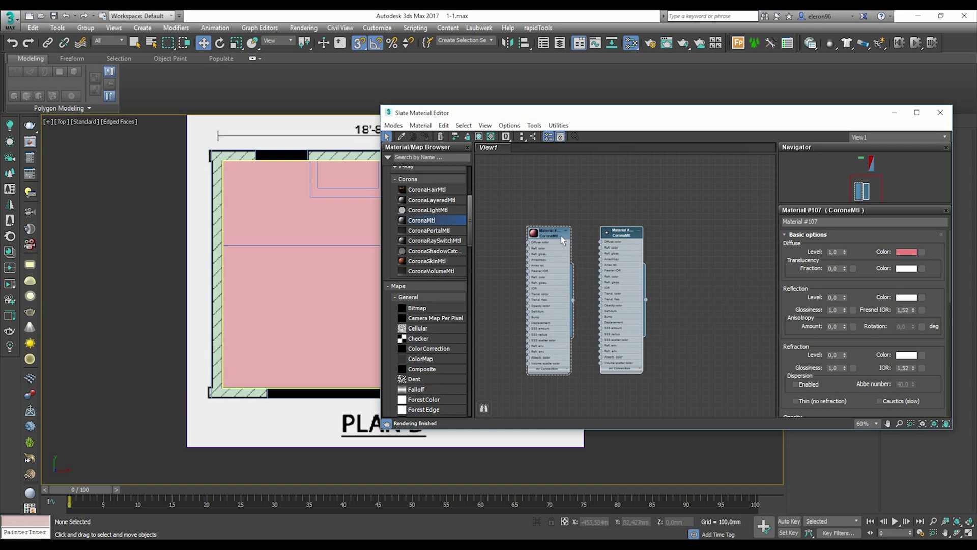
shift+drag(546, 233, 686, 239)
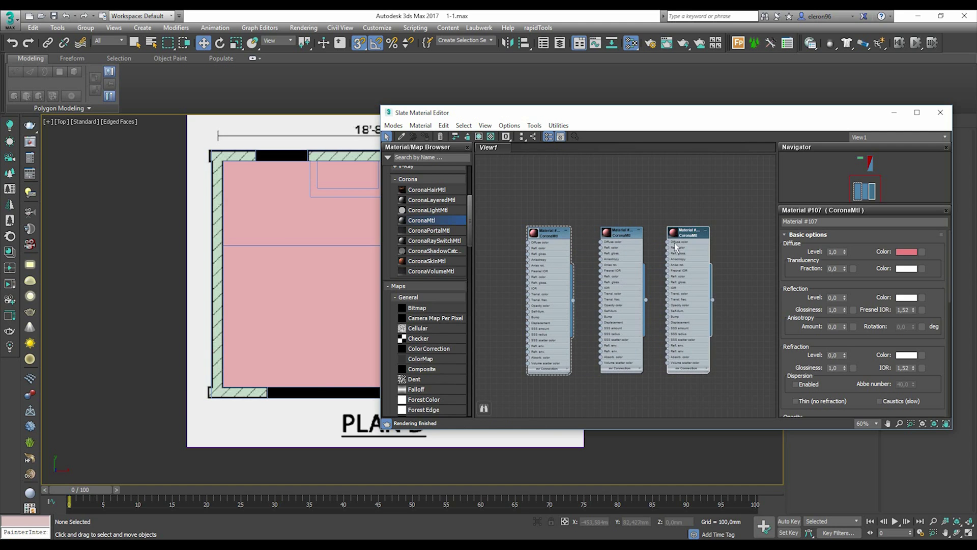
key(Delete)
click(623, 235)
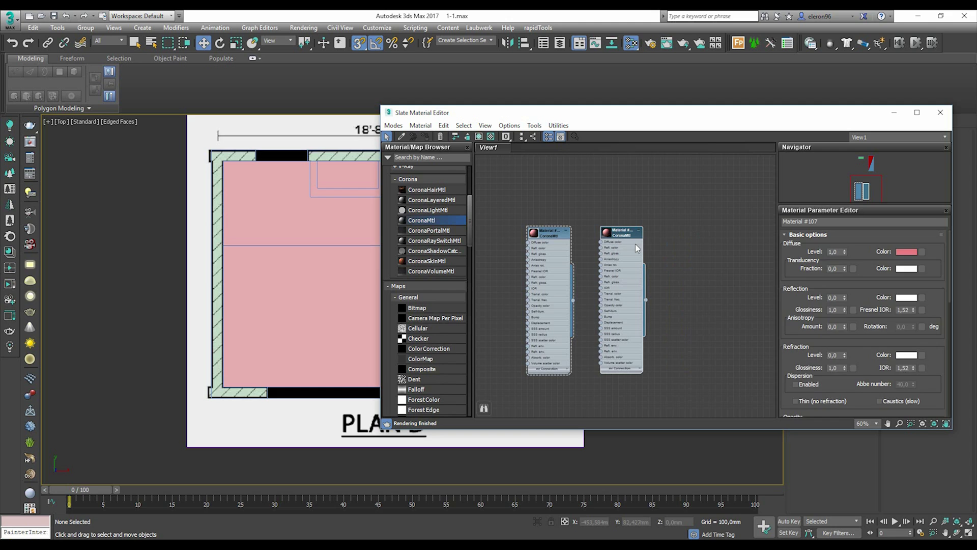
click(906, 252)
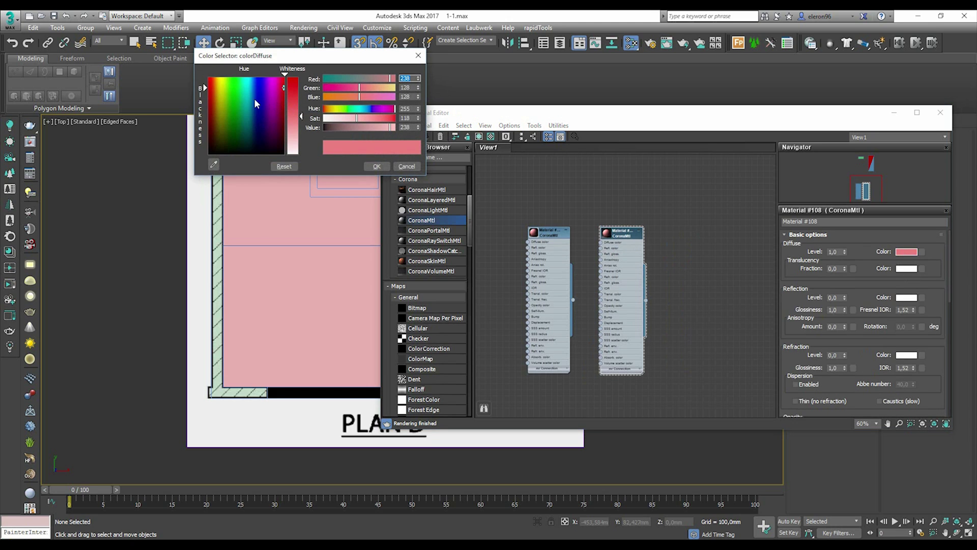
click(228, 96)
click(377, 166)
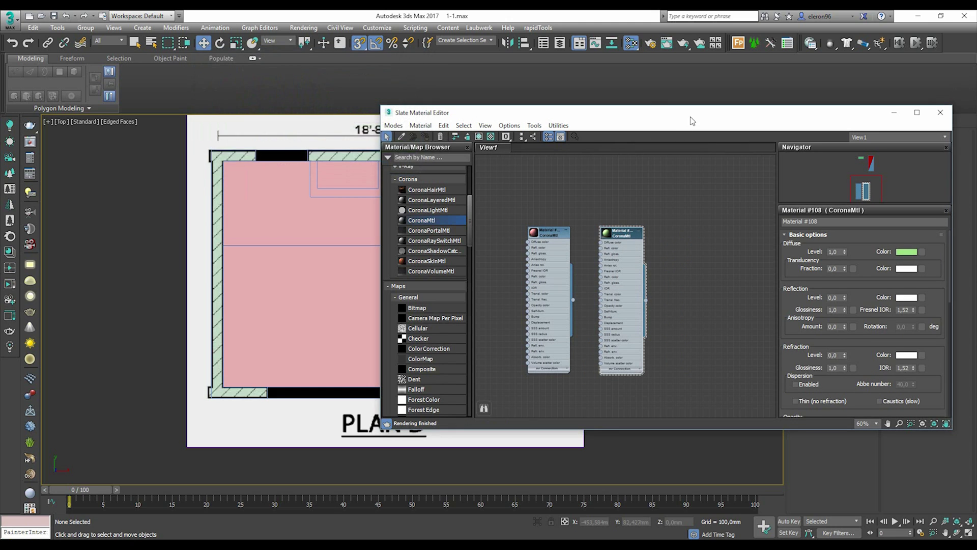
Step: Assign the green material to the bathroom floor and close the Slate Material Editor
drag(533, 115, 127, 133)
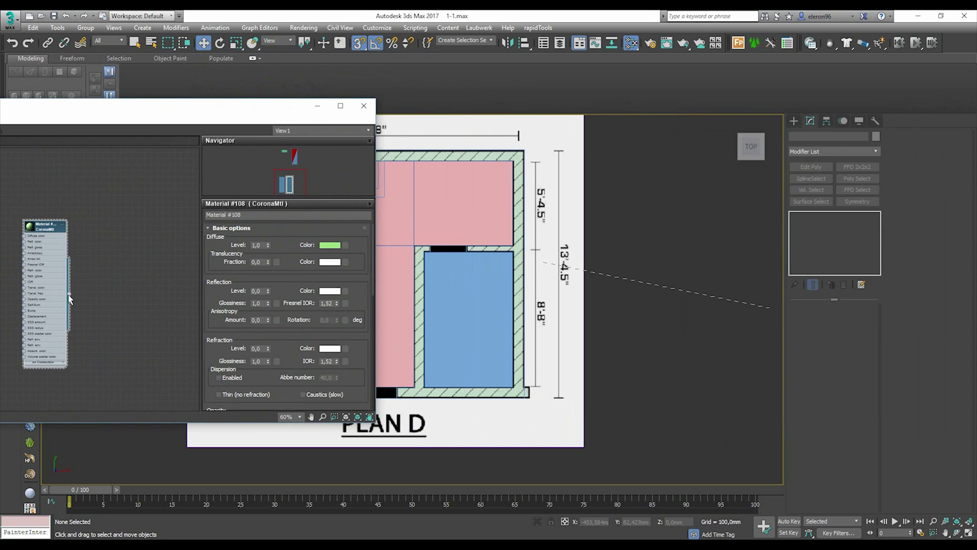
drag(70, 300, 469, 323)
click(364, 105)
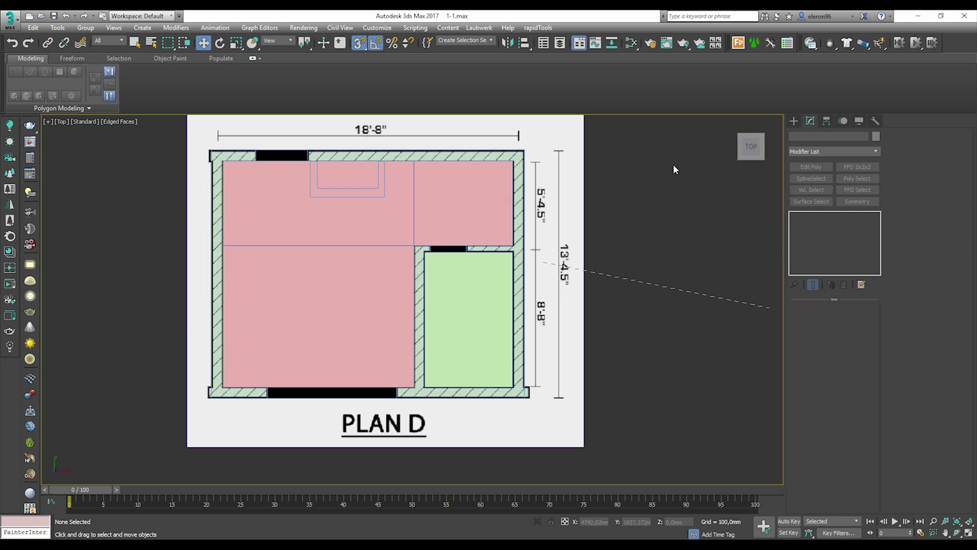
Step: Create a box over the outer wall footprint in the Top view, about 4288 mm long, 5402 mm wide and 668 mm high
click(794, 121)
scroll(661, 198, down, 3)
middle_drag(664, 198, 602, 226)
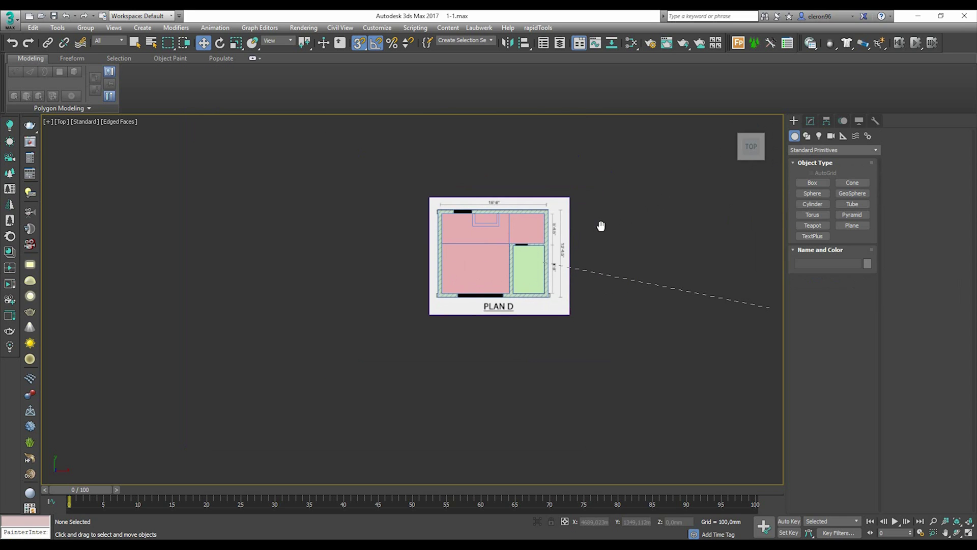
scroll(601, 226, up, 4)
scroll(405, 220, up, 2)
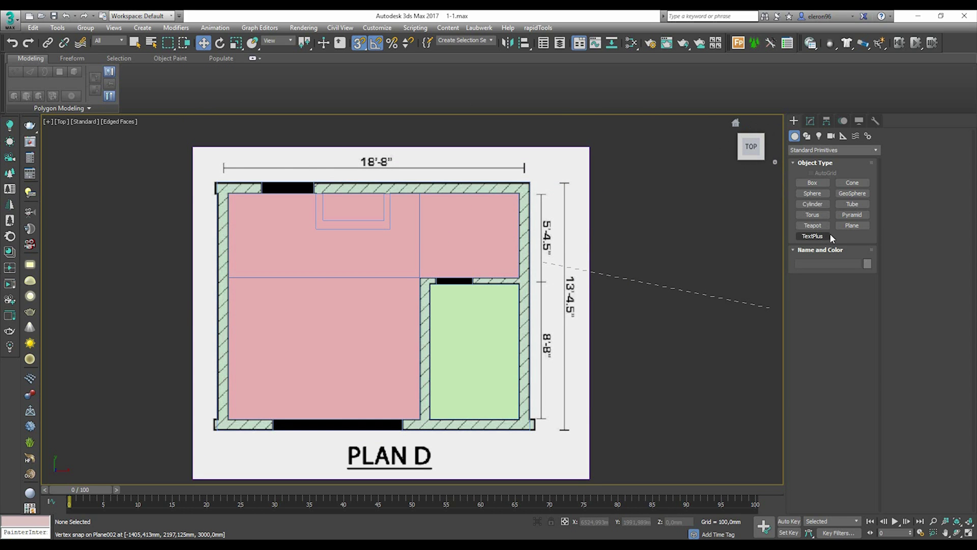
click(847, 226)
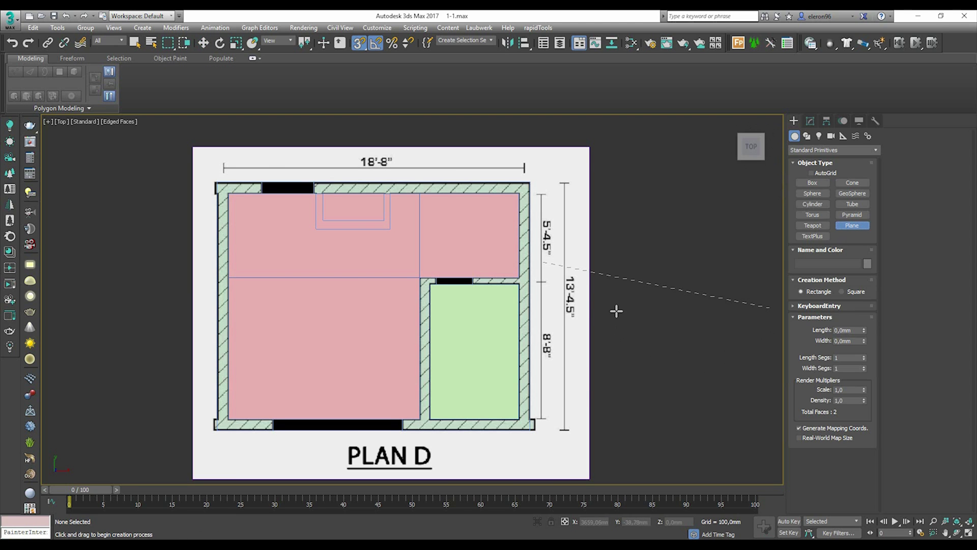
middle_drag(620, 311, 616, 305)
click(813, 184)
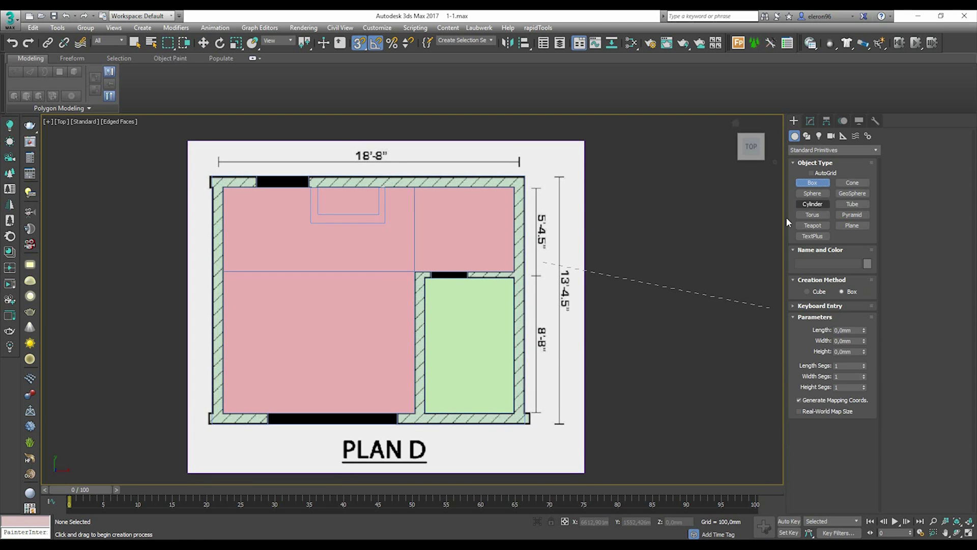
middle_drag(621, 251, 635, 231)
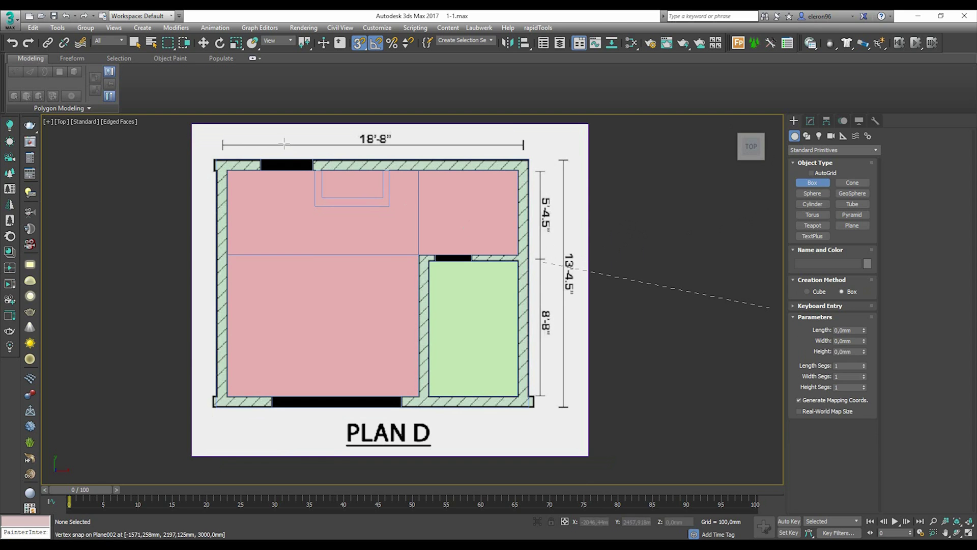
click(215, 162)
drag(212, 170, 532, 406)
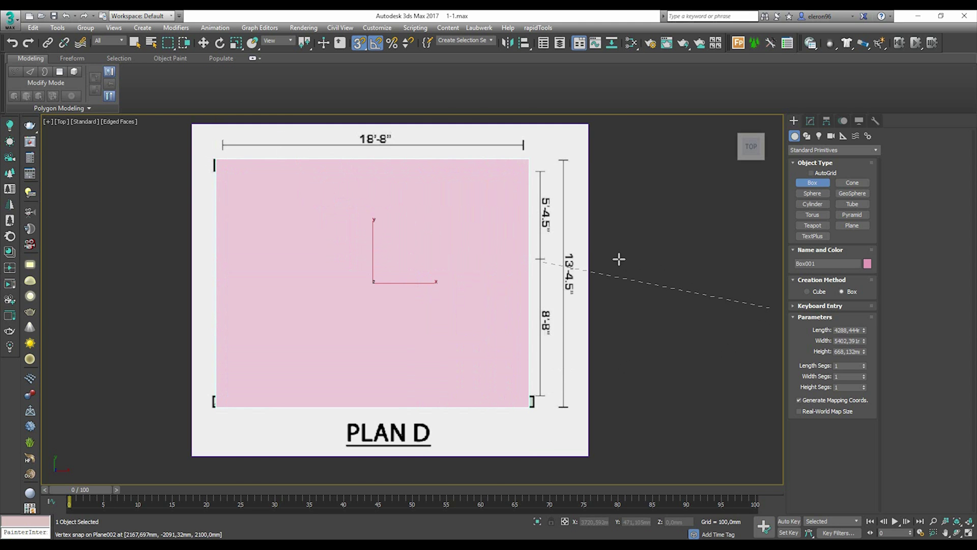
Step: Raise the box vertically in the Perspective view to about Z 4224 mm, clear of the walls
key(alt+w)
middle_click(695, 369)
key(alt+w)
middle_drag(506, 356, 501, 222)
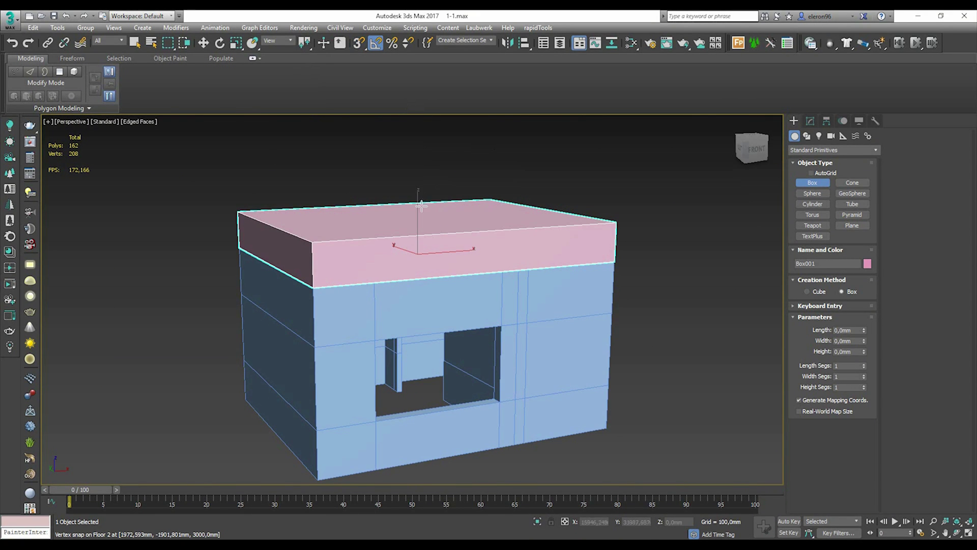
key(w)
drag(419, 216, 419, 142)
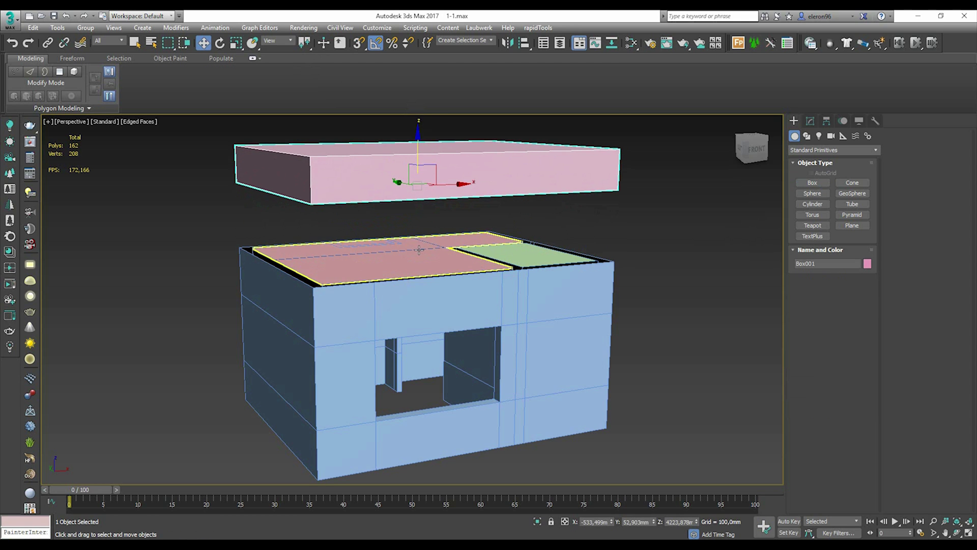
Step: Select both room floor planes and, with snapping on, move them down in the Left view to the base of the walls
click(420, 252)
ctrl+click(476, 251)
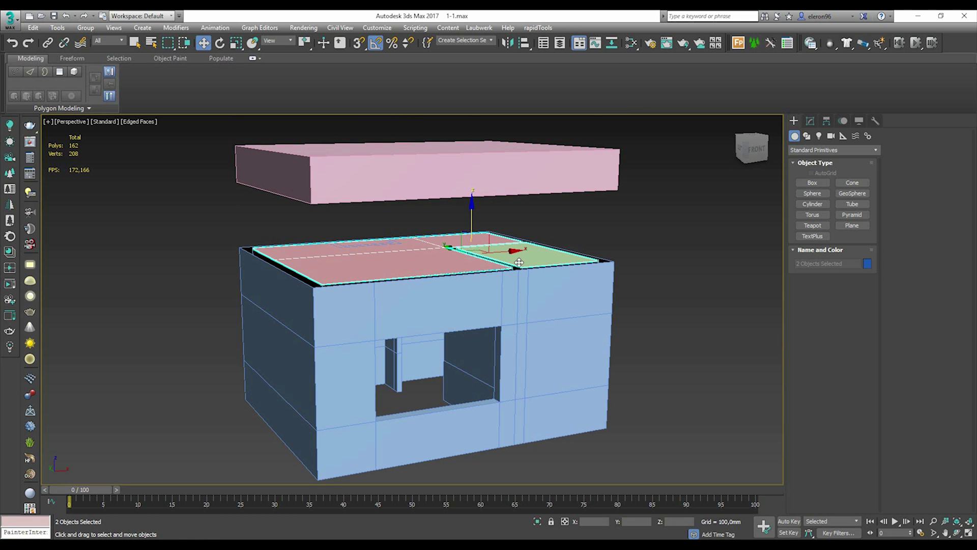
key(alt+w)
scroll(283, 373, up, 4)
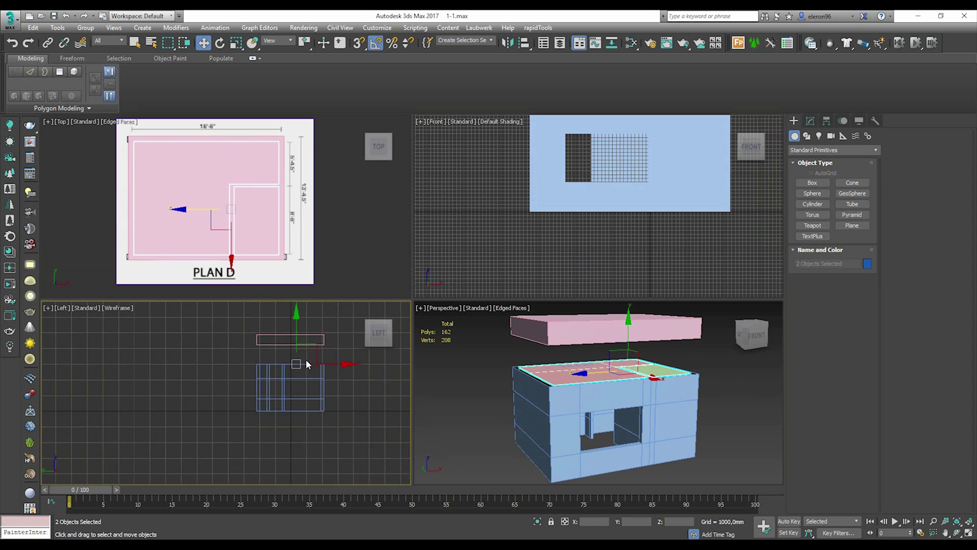
middle_drag(305, 359, 301, 366)
middle_drag(201, 356, 176, 351)
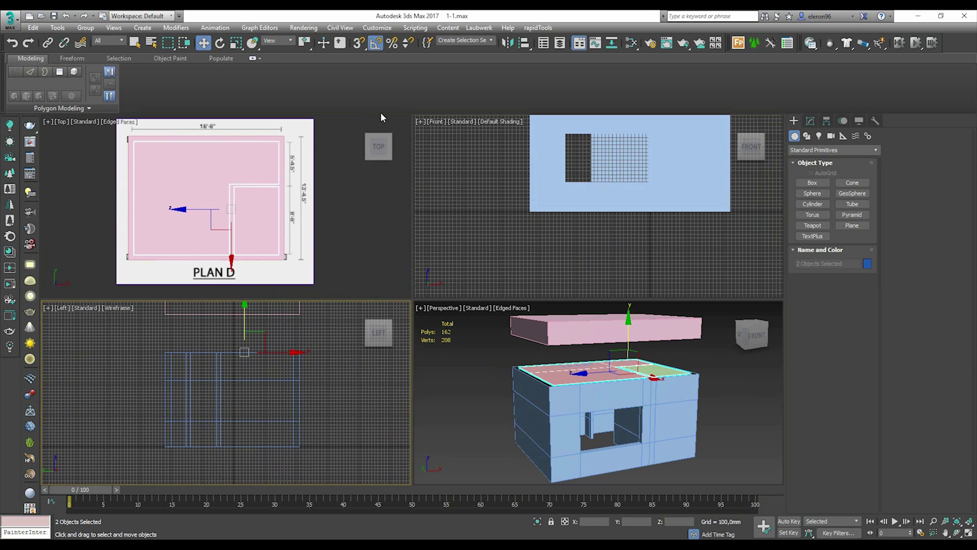
click(359, 43)
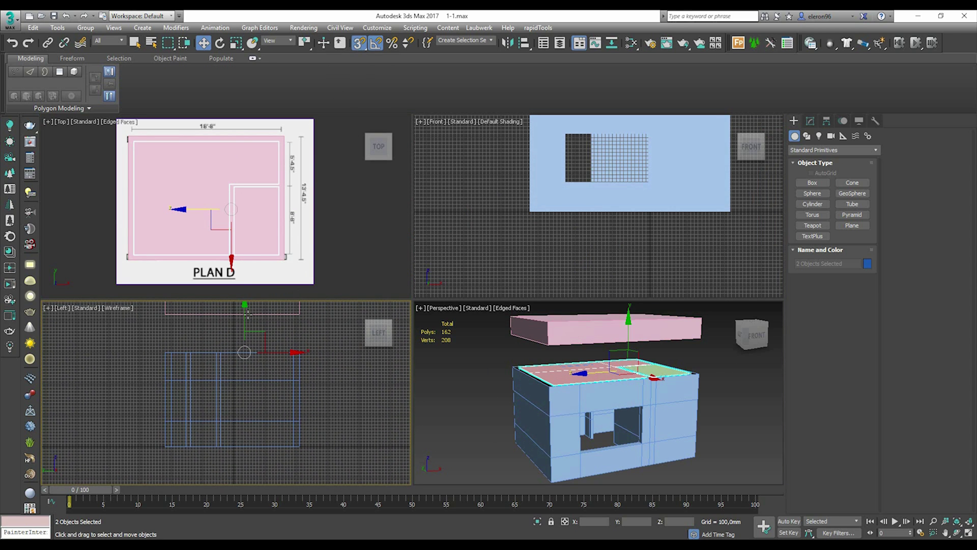
drag(242, 326, 303, 446)
Step: In the Perspective view, lower the box and snap it onto the top of the walls at Z 3000 mm
right_click(504, 383)
key(alt+w)
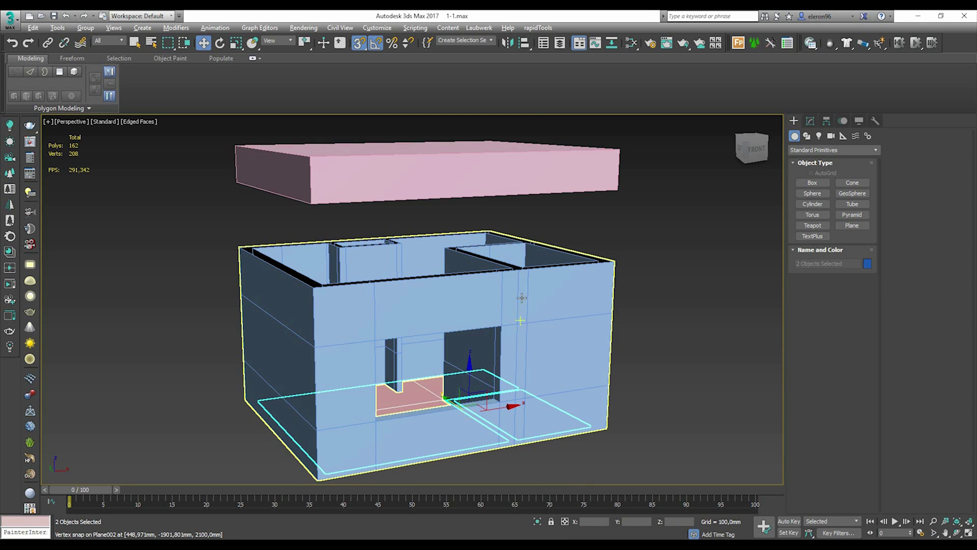
alt+middle_drag(522, 298, 511, 275)
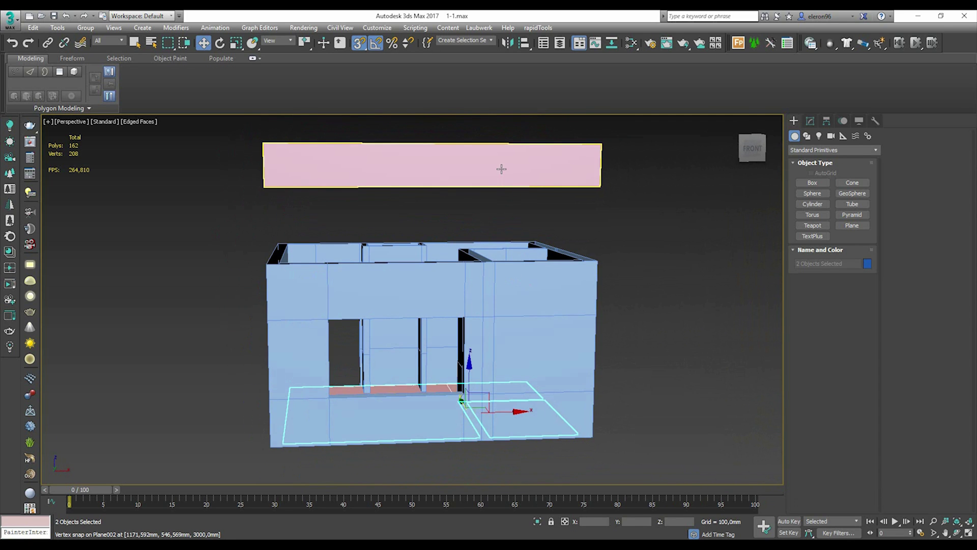
click(501, 169)
drag(424, 172, 598, 261)
click(651, 279)
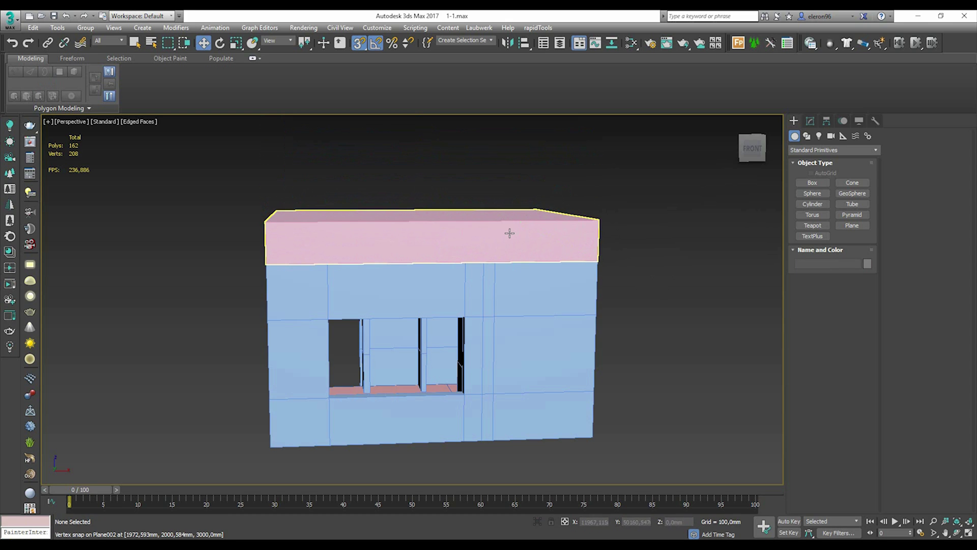
Step: Set the height of the box on top of the walls to 100 mm
click(509, 231)
click(811, 122)
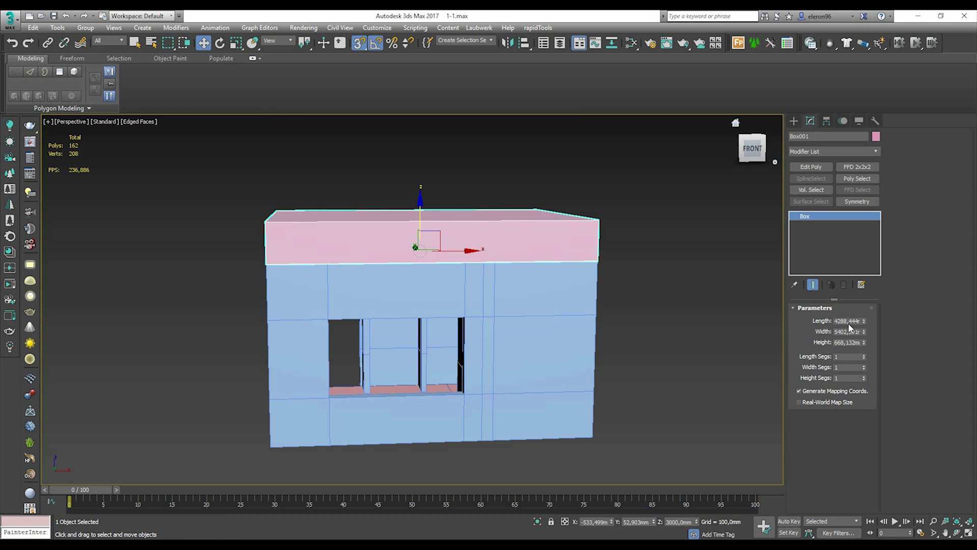
drag(864, 342, 864, 348)
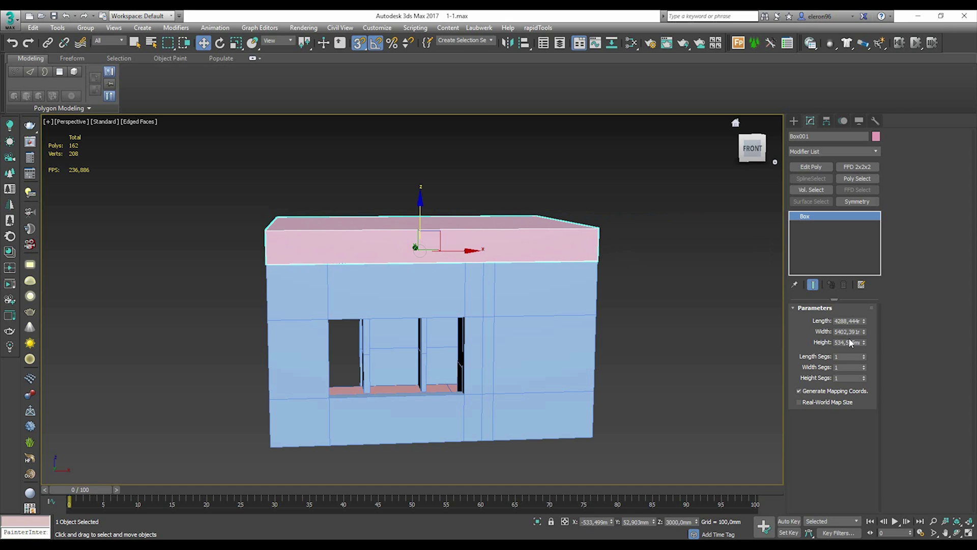
text(100)
key(Return)
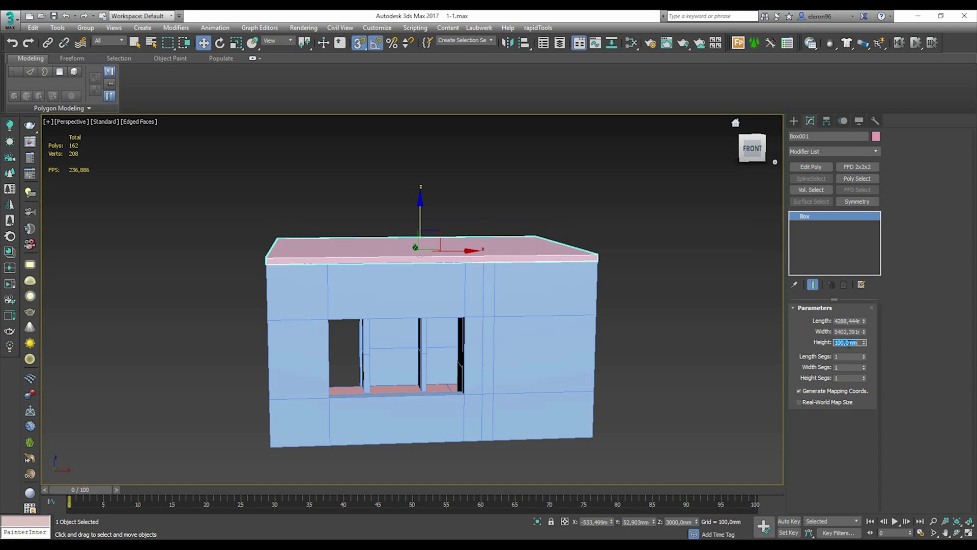
click(641, 283)
Step: Convert the ceiling box to an Editable Poly and delete its top polygon
alt+middle_drag(284, 269, 407, 290)
click(544, 251)
right_click(544, 251)
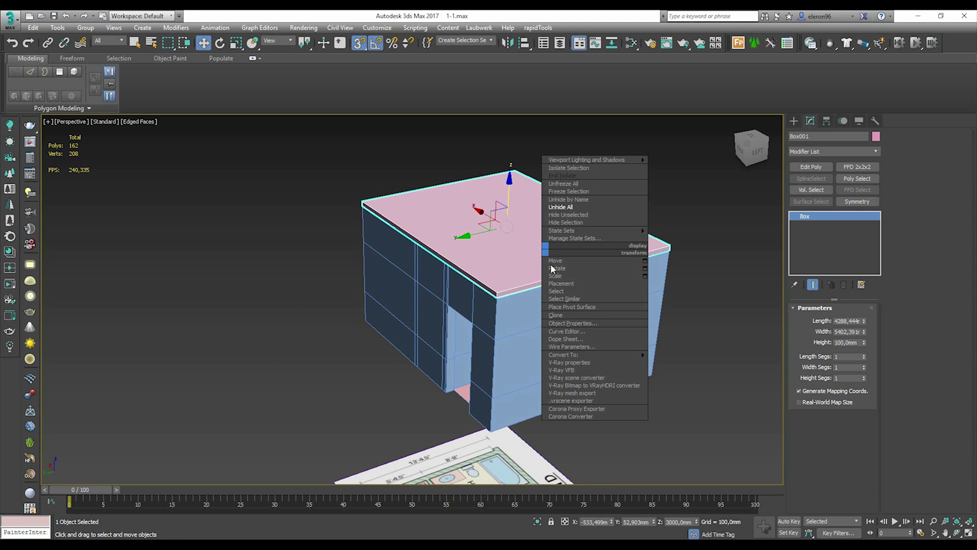
mouse_move(606, 355)
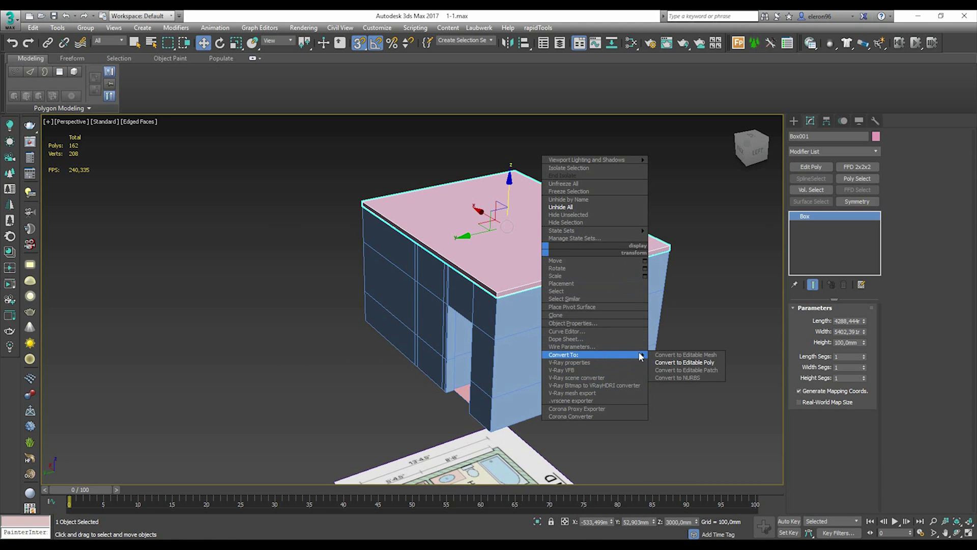
click(695, 363)
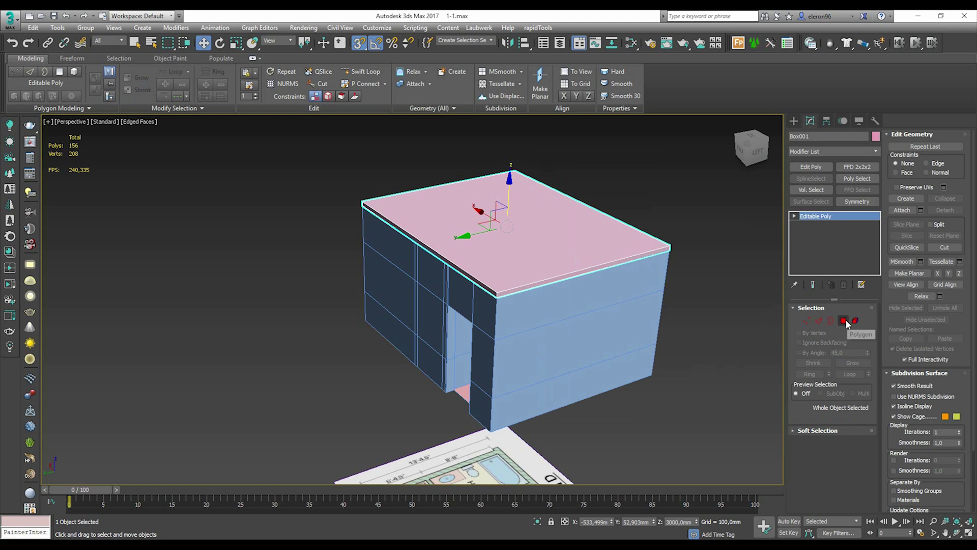
click(844, 320)
click(576, 249)
key(Delete)
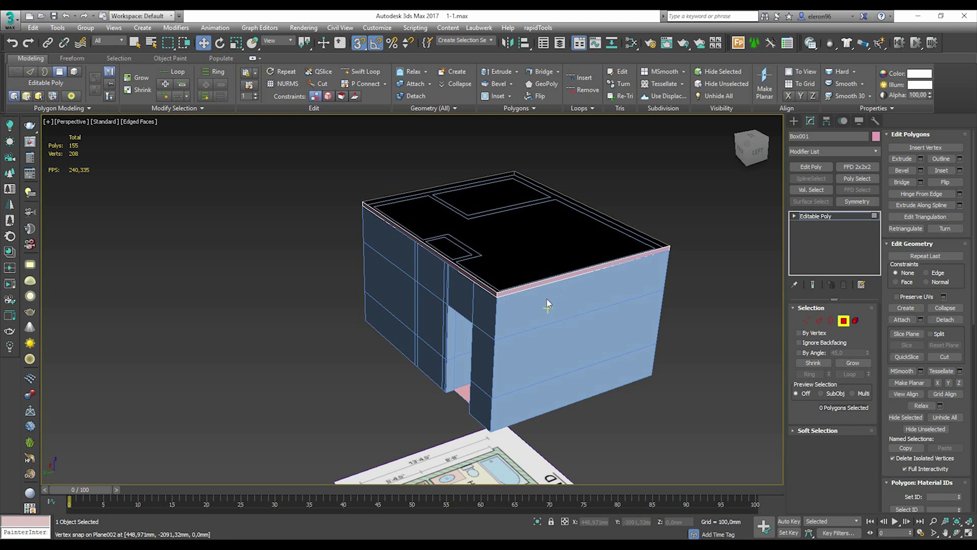
Step: Hide the ceiling box in the maximized Top view to uncover the floors and wall plan
alt+middle_drag(548, 305, 543, 343)
scroll(510, 382, up, 5)
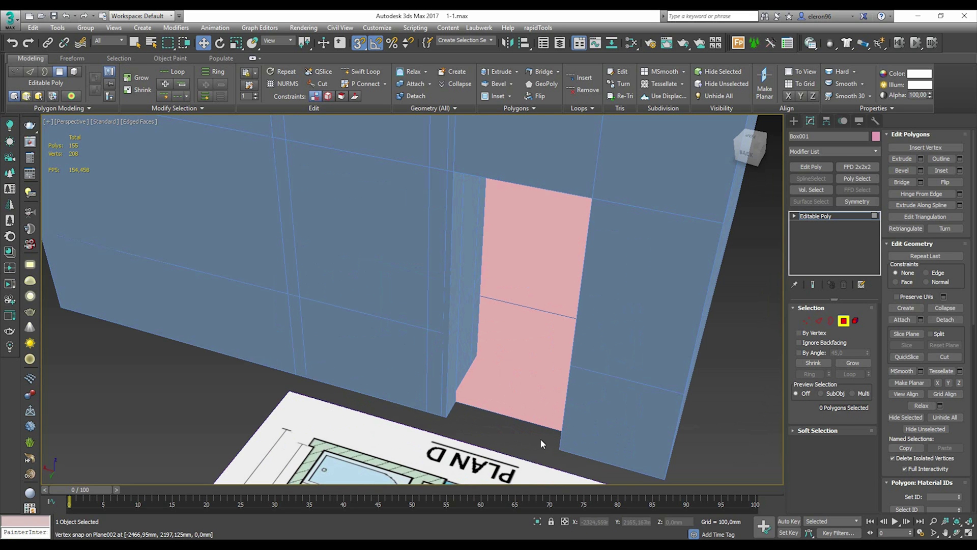
click(794, 120)
key(alt+w)
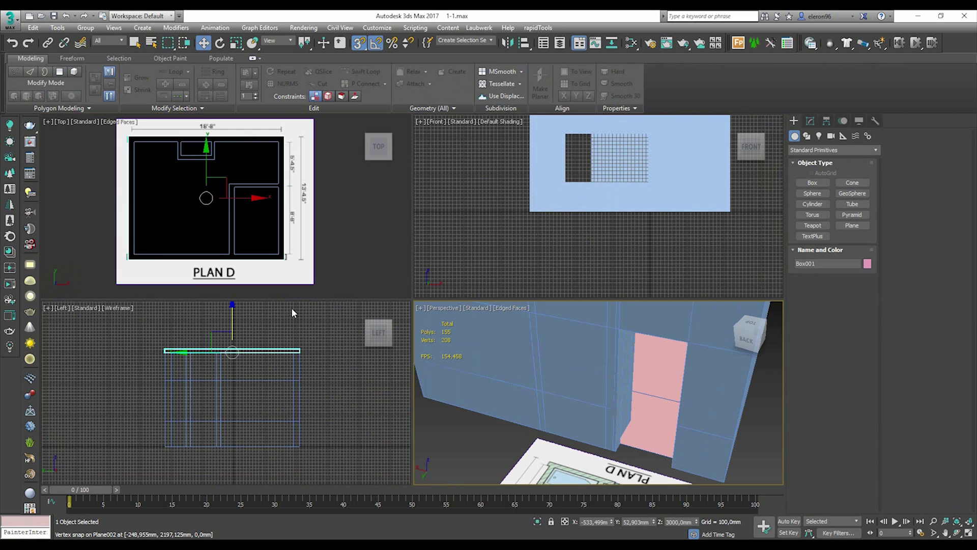
right_click(337, 210)
key(alt+w)
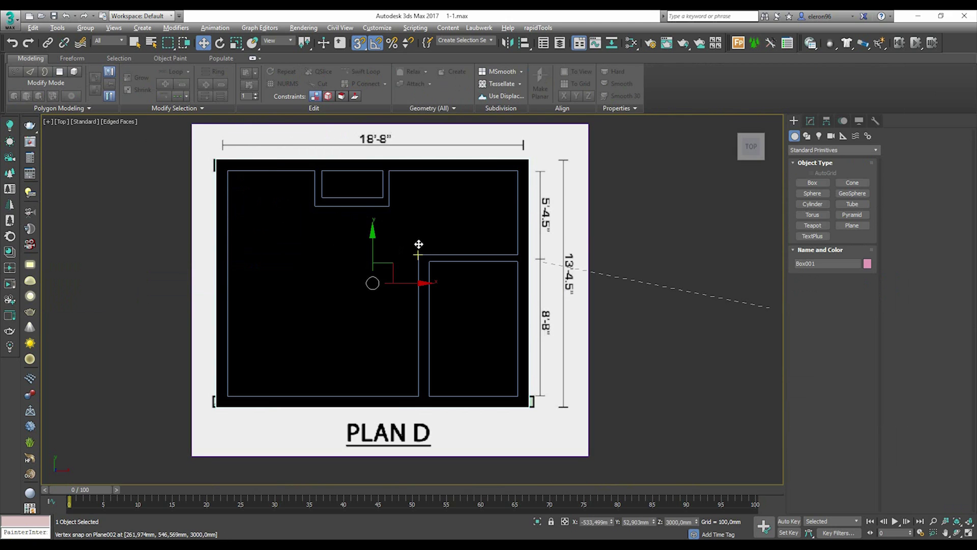
middle_drag(437, 258, 474, 290)
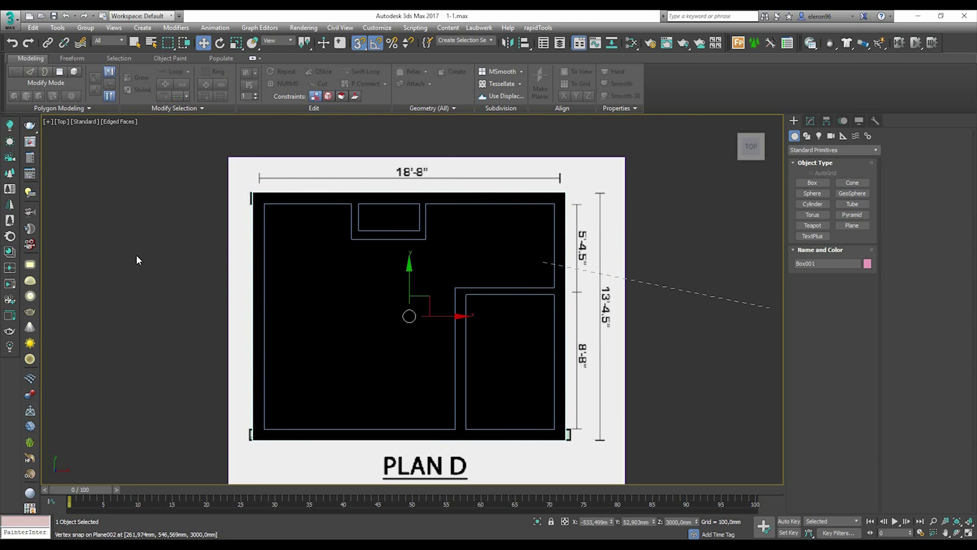
right_click(475, 256)
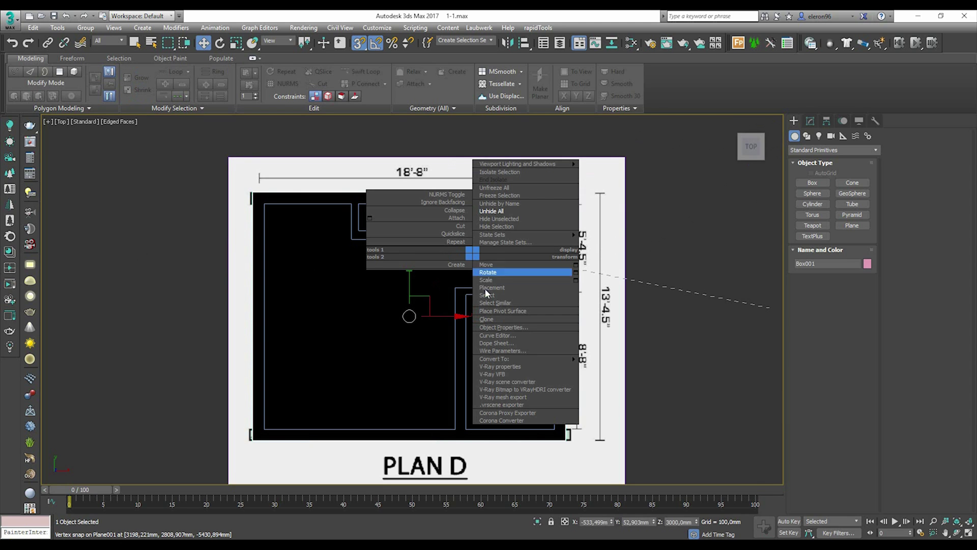
click(515, 226)
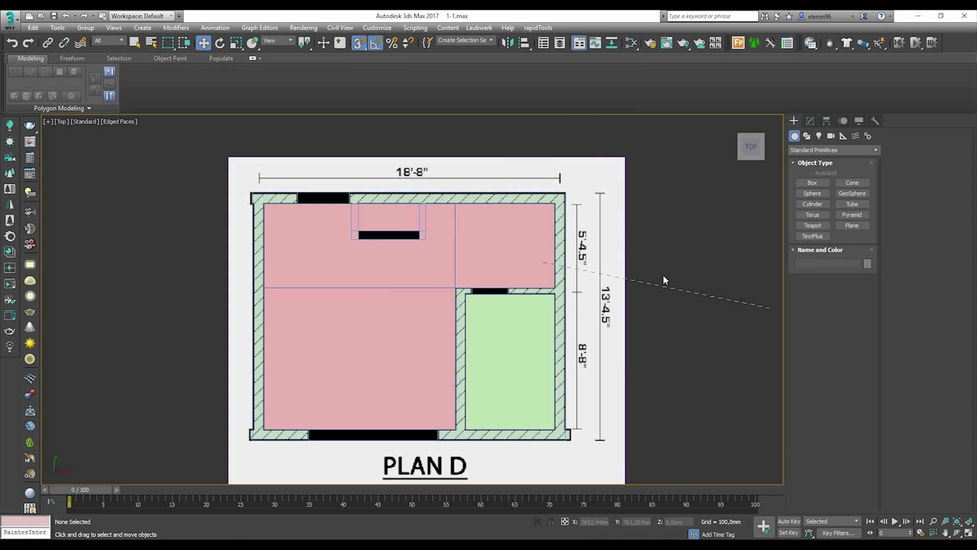
Step: On Floor 1, connect the three horizontal edges of the large room area with 2 segments
click(420, 319)
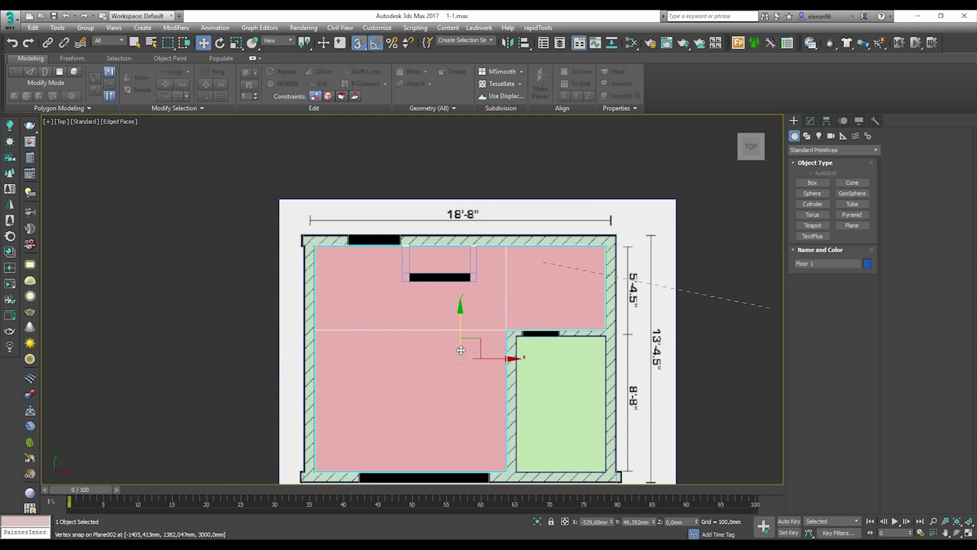
click(810, 121)
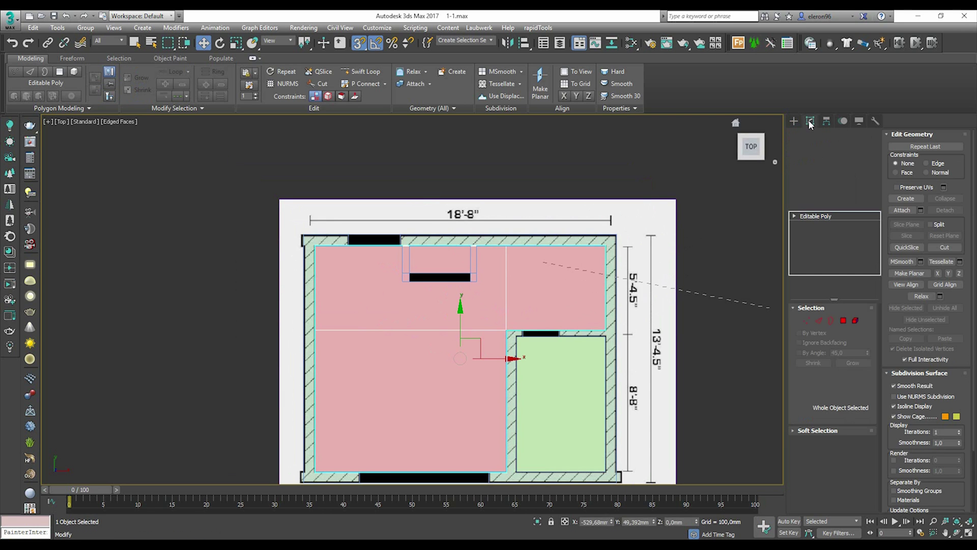
click(819, 321)
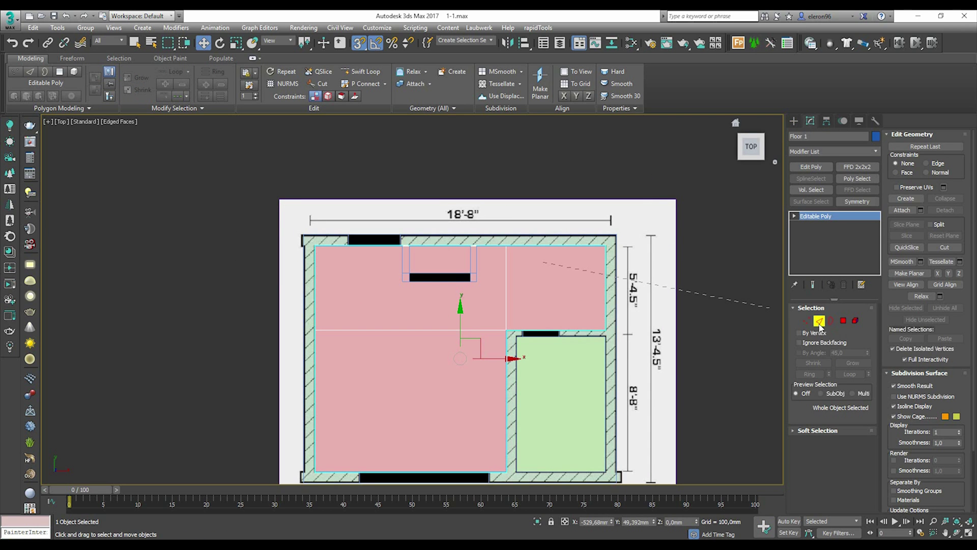
click(507, 288)
middle_drag(442, 216, 457, 177)
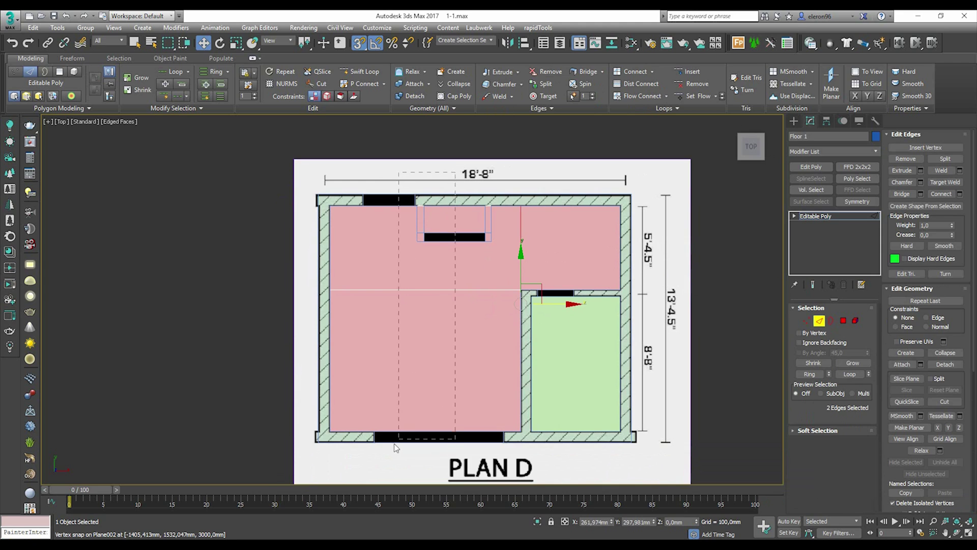
click(422, 429)
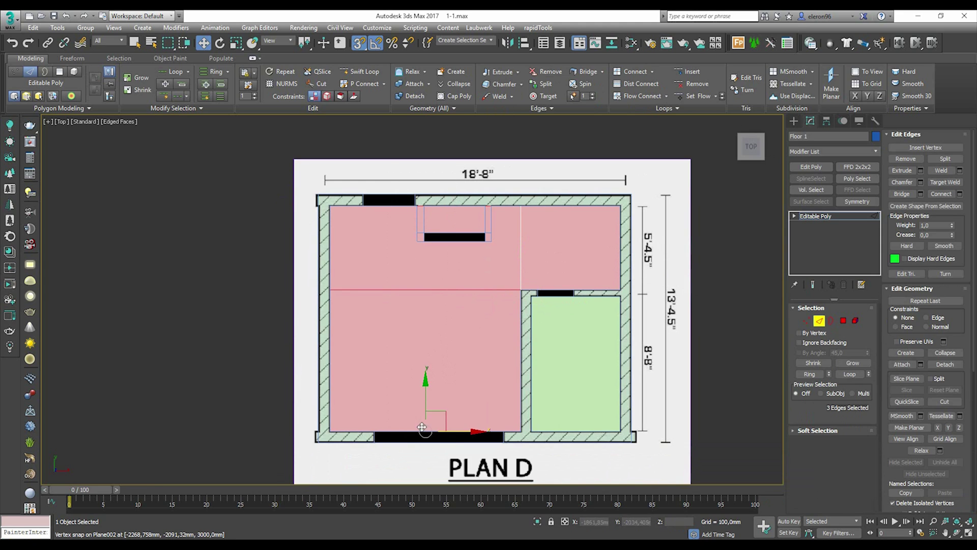
click(961, 195)
drag(421, 306, 421, 305)
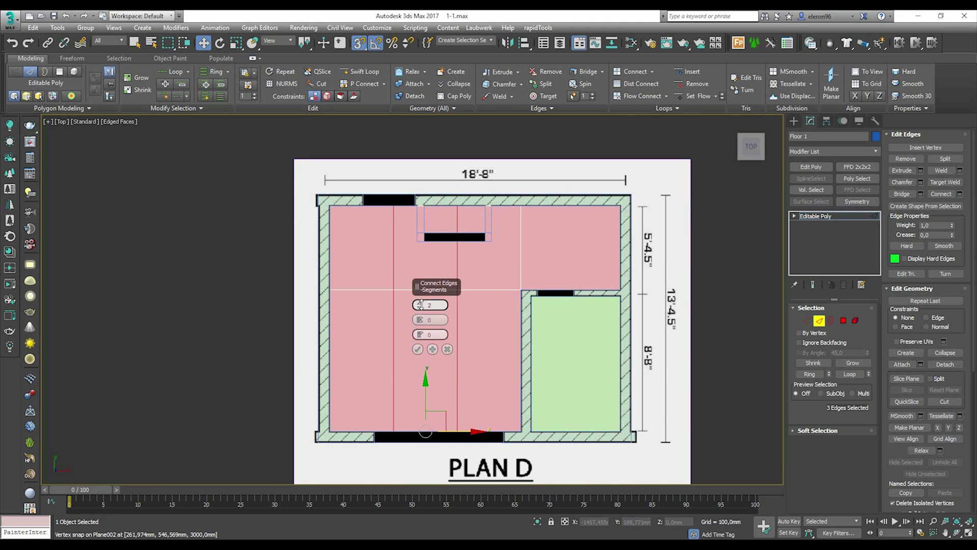
click(418, 349)
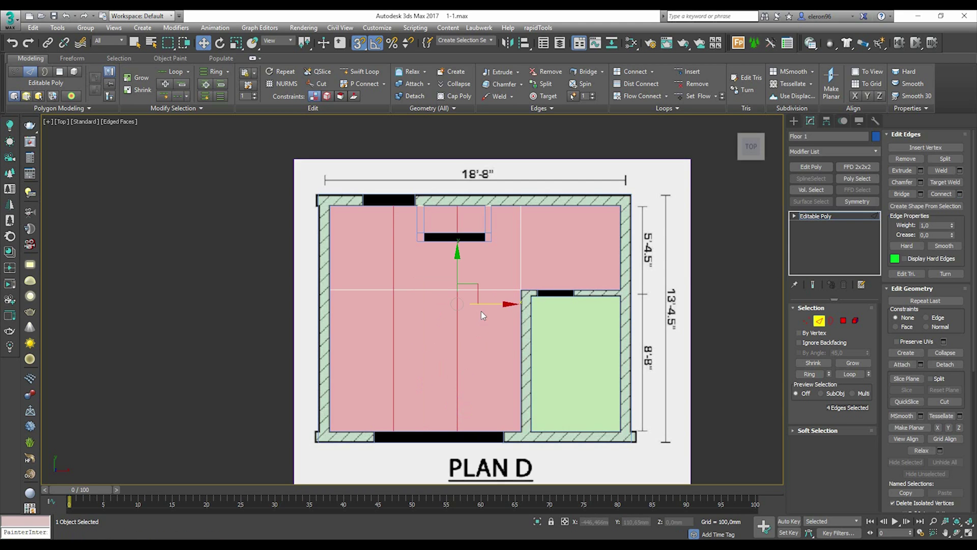
Step: Move the two new edge lines of Floor 1 to line up with the sides of the entrance door opening
drag(496, 307, 369, 194)
click(350, 275)
ctrl+click(352, 307)
click(417, 257)
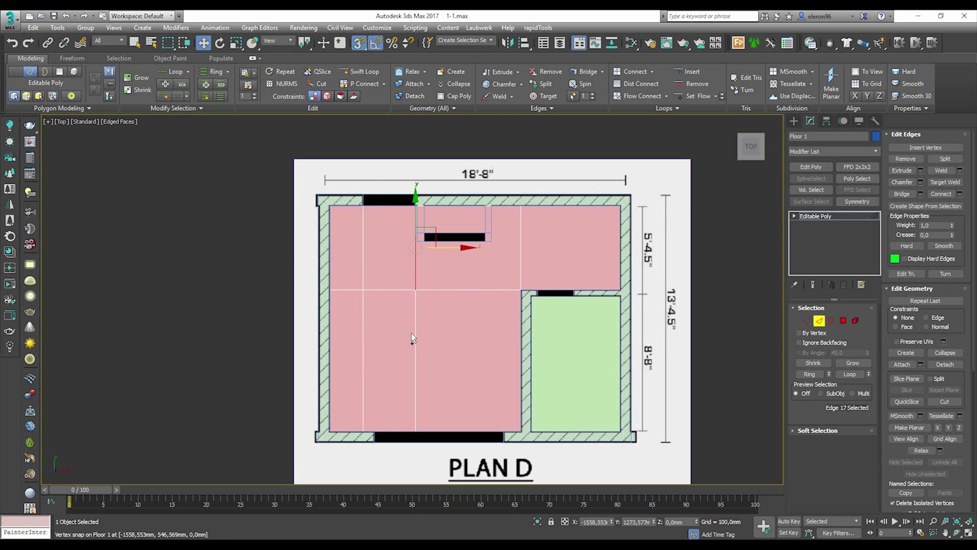
ctrl+click(415, 330)
scroll(423, 205, up, 3)
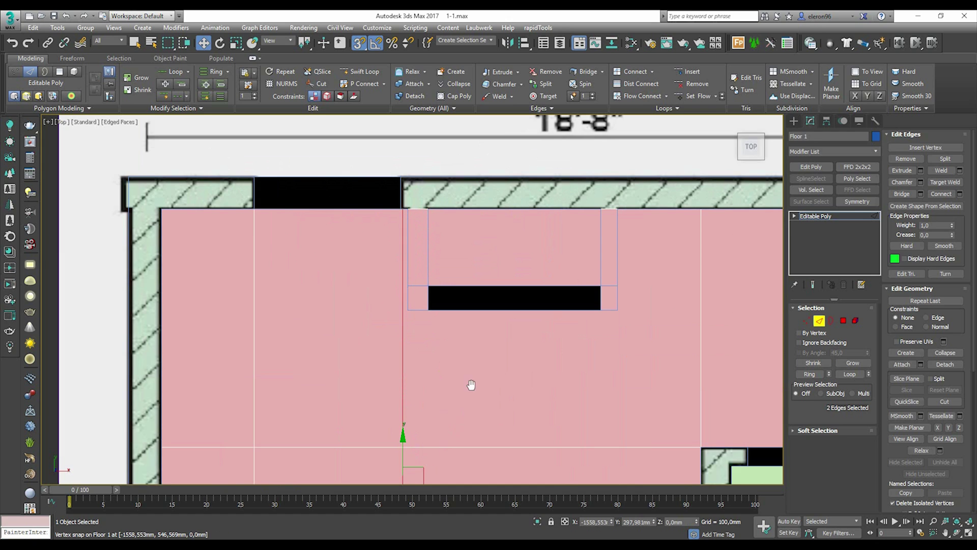
middle_drag(471, 385, 483, 357)
drag(463, 458, 409, 154)
middle_drag(468, 291, 491, 330)
Step: Extend the floor's border edge at the entrance opening as a new polygon out to the wall's outer face
click(340, 216)
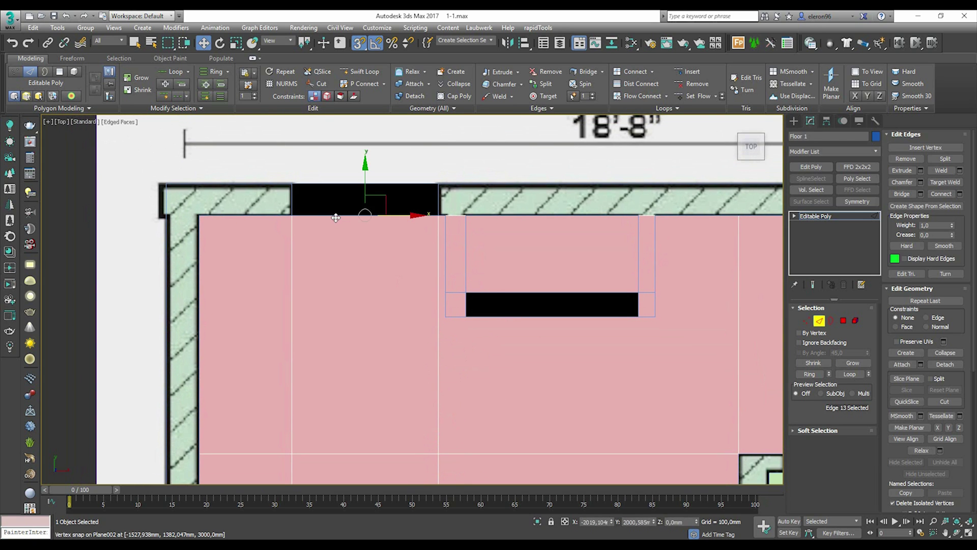
middle_drag(350, 225, 393, 281)
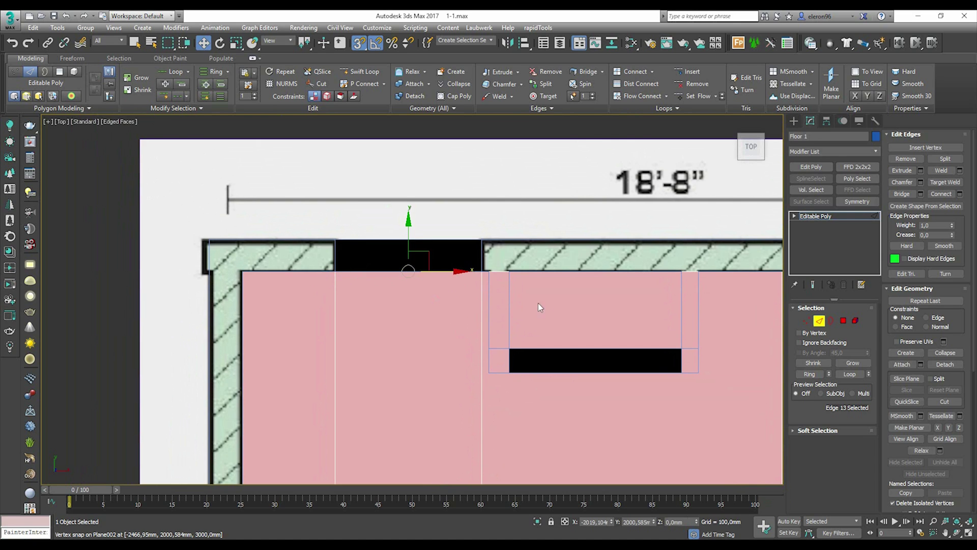
drag(409, 236, 336, 239)
scroll(500, 228, down, 4)
middle_drag(531, 267, 494, 251)
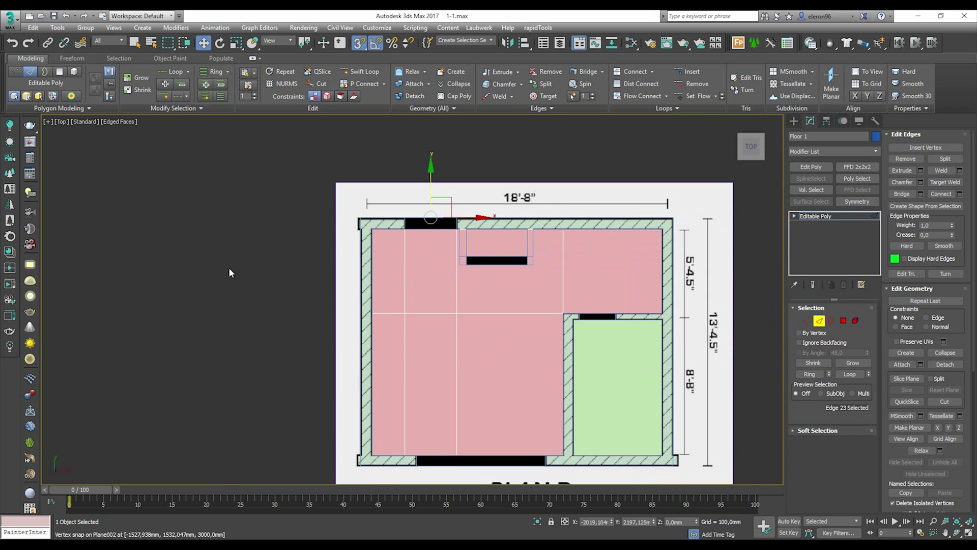
click(228, 267)
Step: Examine the floor at the entrance doorway from outside in the maximized Perspective view
middle_drag(377, 334, 323, 273)
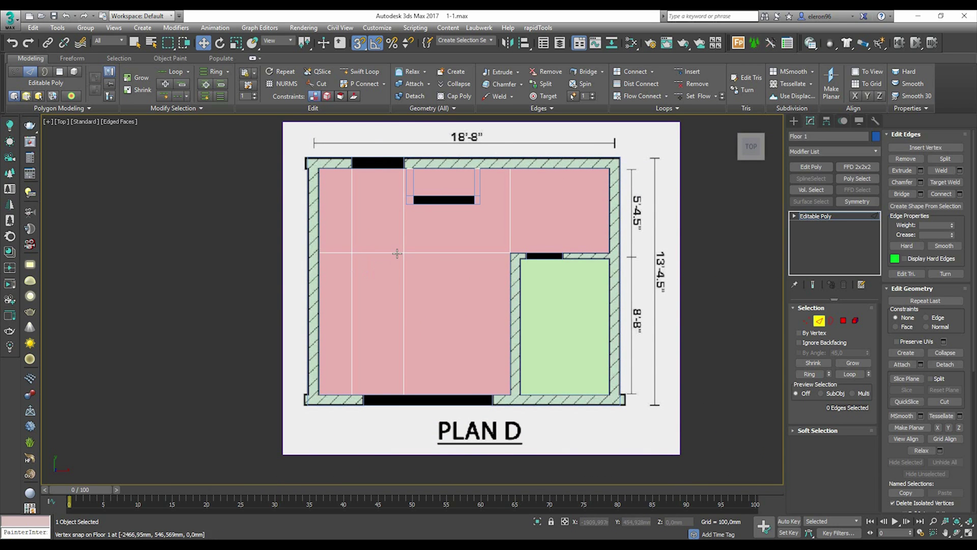
scroll(423, 246, down, 1)
key(alt+w)
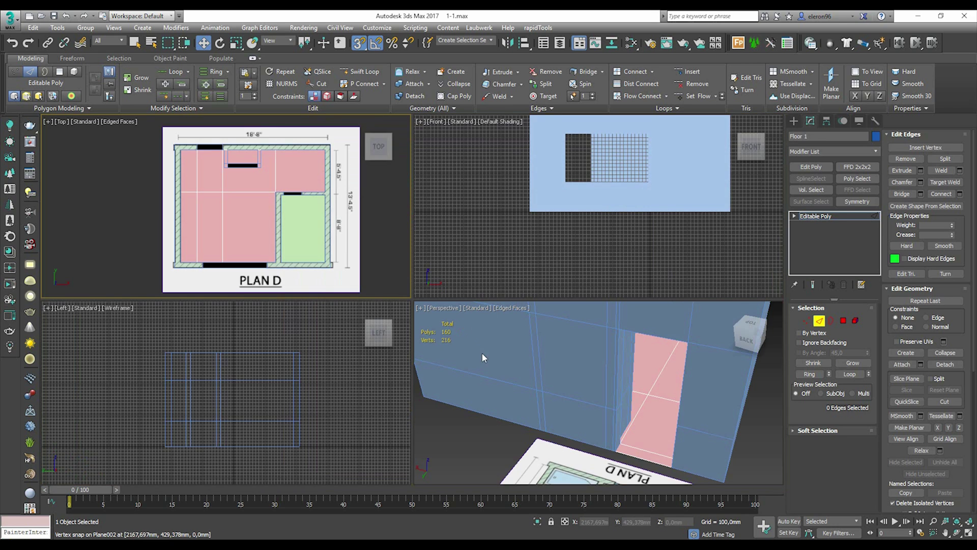
click(591, 361)
key(alt+w)
alt+middle_drag(591, 362, 359, 445)
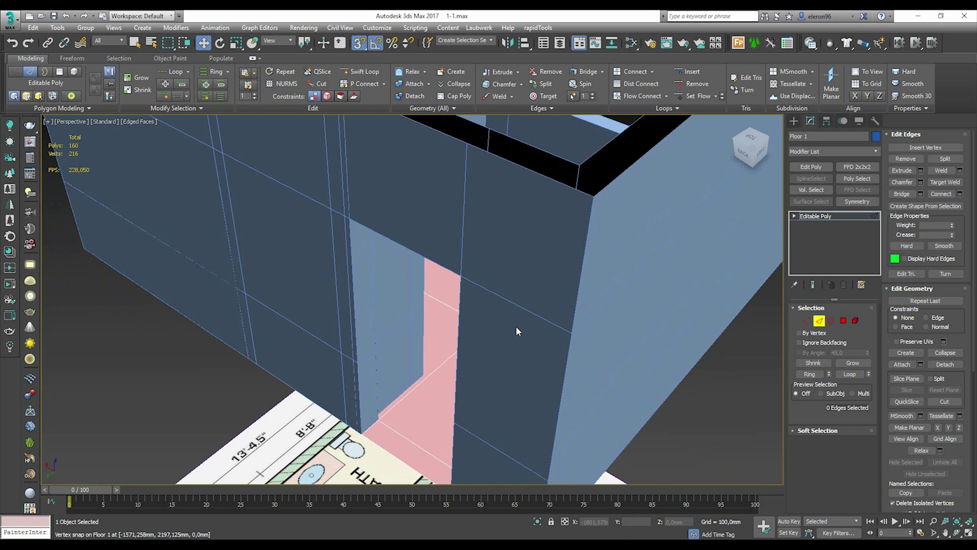
Step: Examine the new floor polygon at the entrance and the uncovered floor strip in the doorway to the green-floored room
key(5)
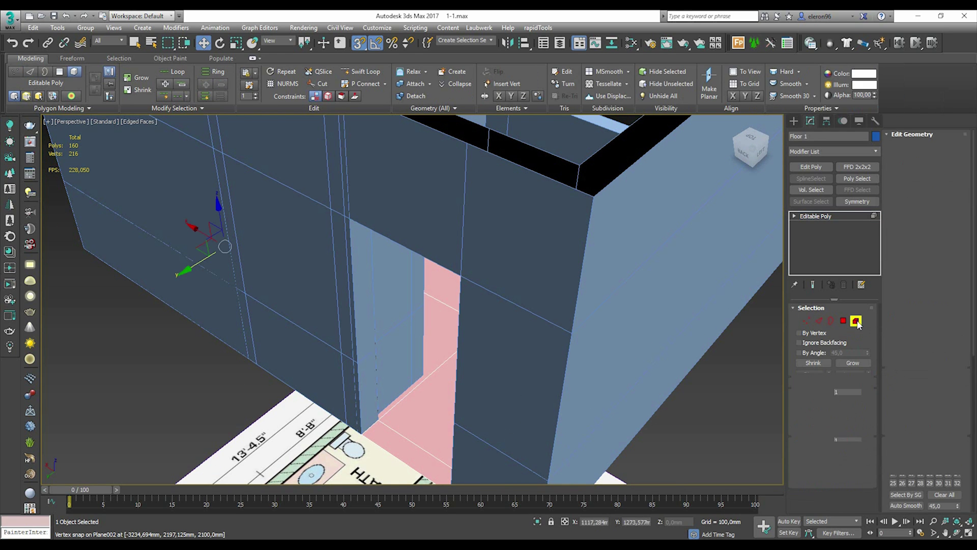
key(4)
click(396, 452)
click(396, 452)
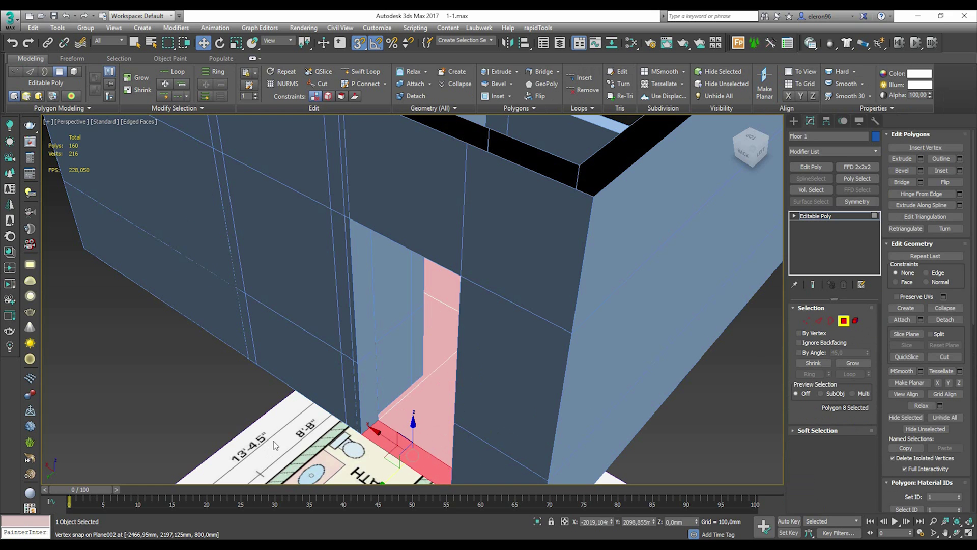
click(274, 441)
scroll(305, 407, down, 5)
alt+middle_drag(448, 326, 387, 335)
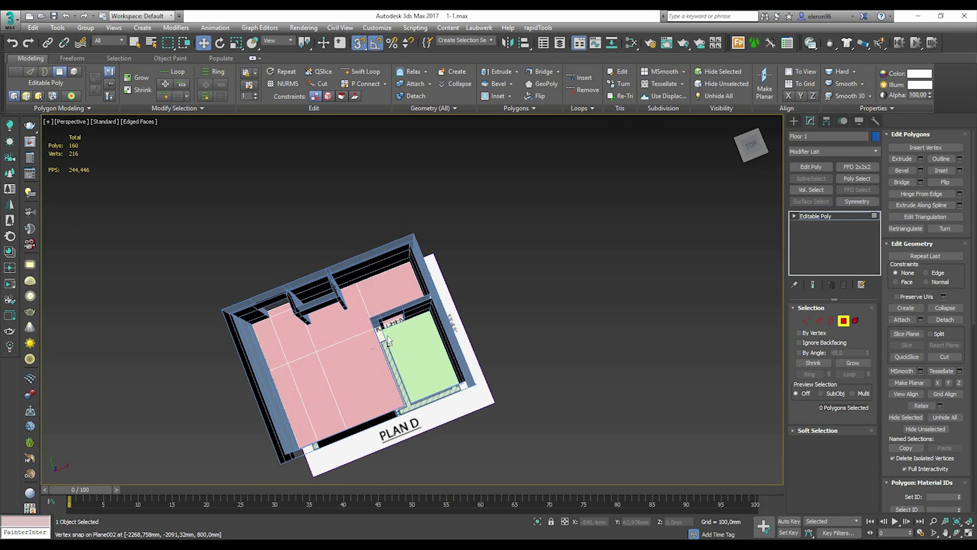
scroll(383, 337, up, 5)
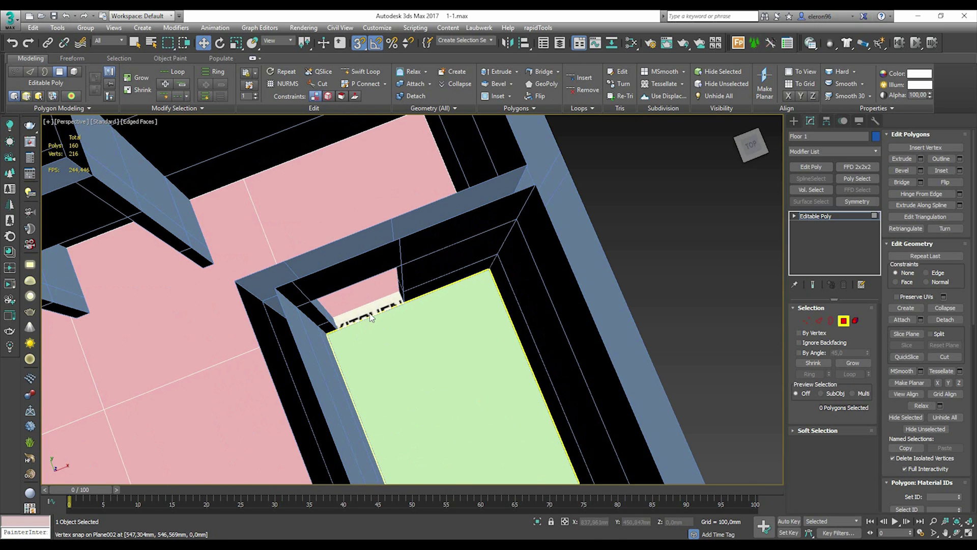
scroll(357, 311, up, 5)
scroll(349, 292, down, 2)
click(326, 281)
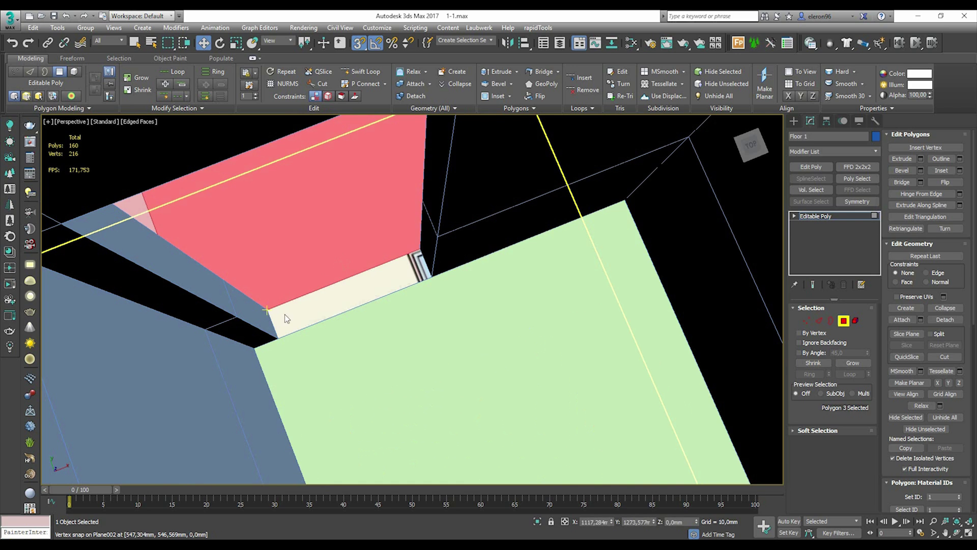
Step: On Floor 1, connect the two horizontal edges of the section beside the green room's doorway with 2 segments
key(alt+w)
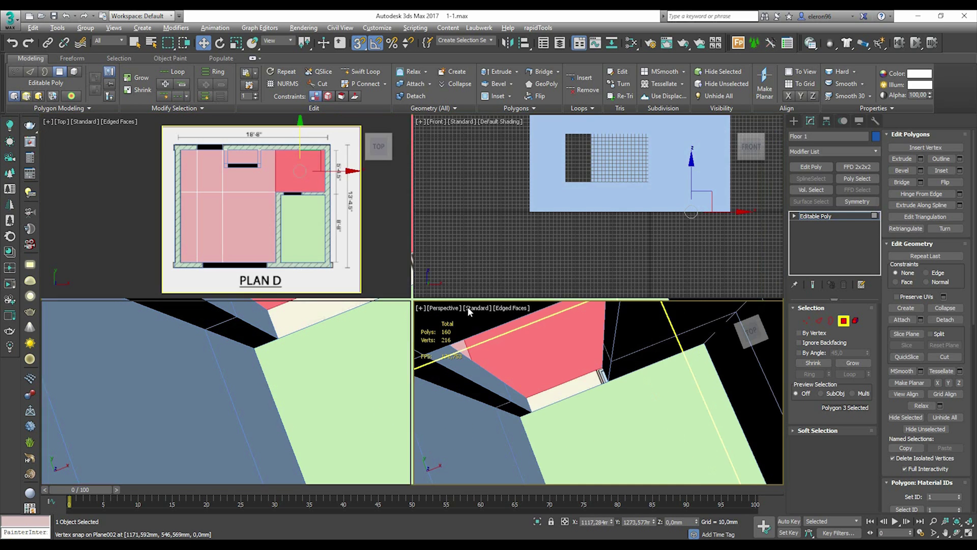
key(alt+w)
scroll(658, 214, up, 4)
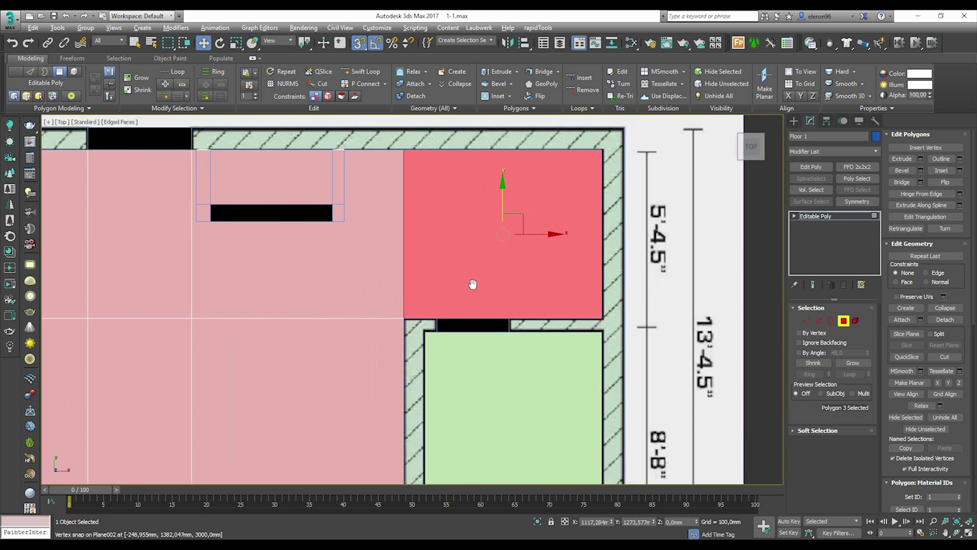
click(821, 321)
drag(481, 128, 422, 352)
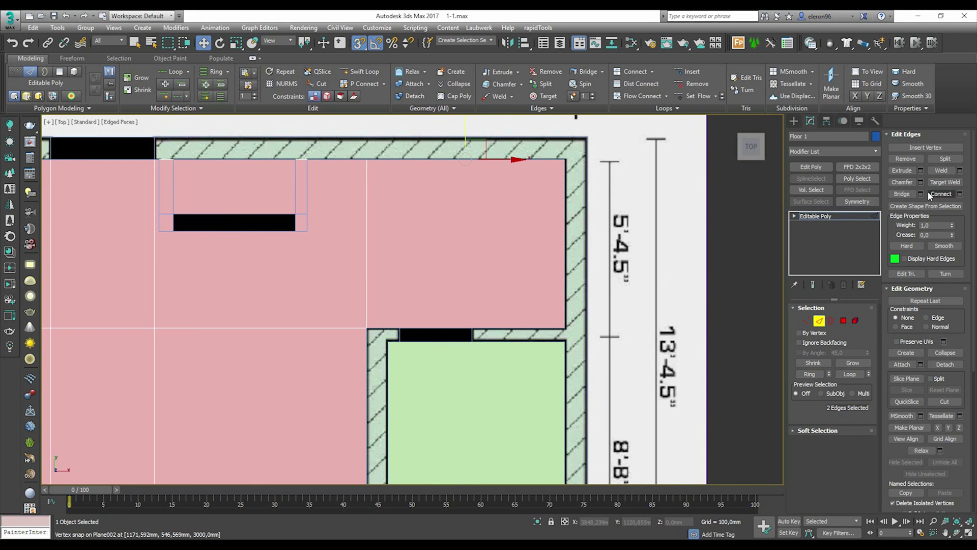
click(961, 195)
click(428, 346)
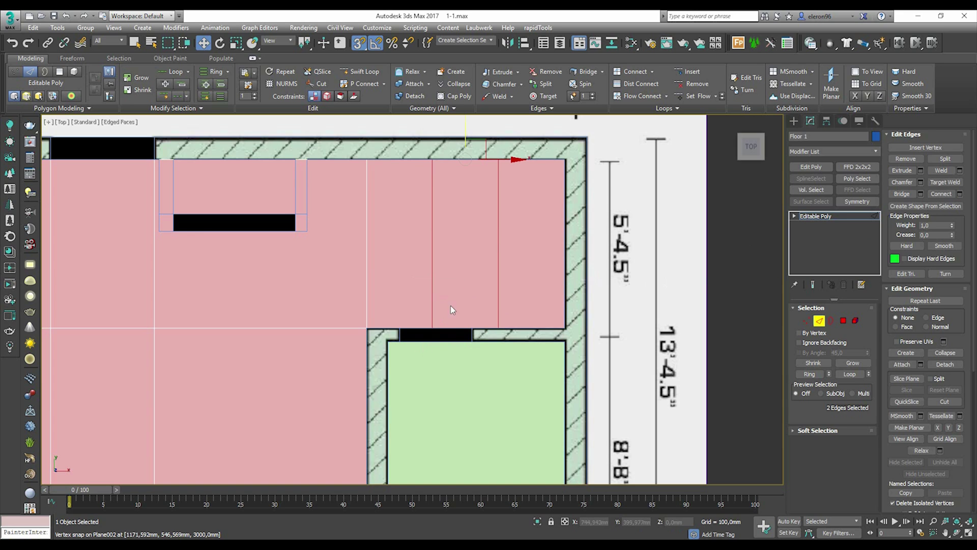
Step: Move the two new edges of Floor 1 to line up with the sides of the green room's door opening
drag(473, 245, 401, 331)
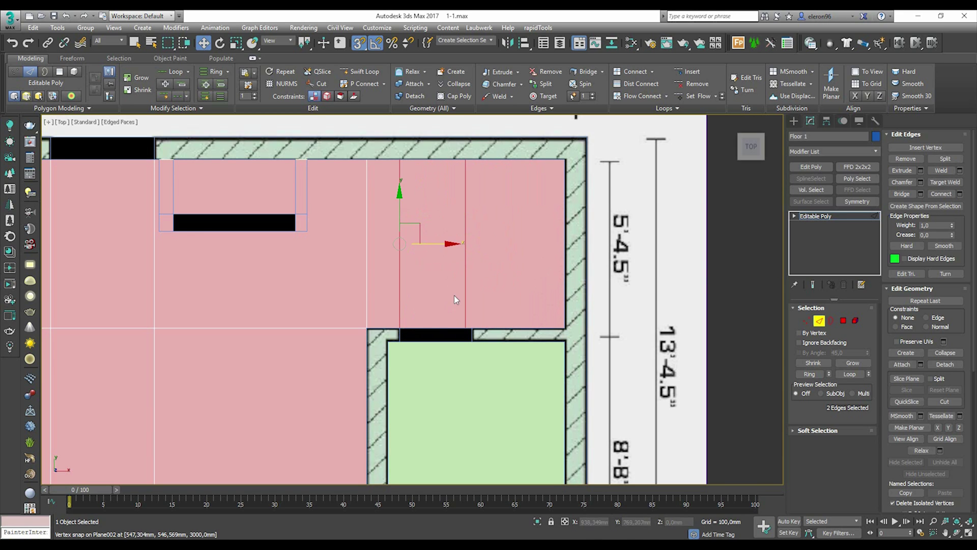
click(465, 283)
drag(494, 245, 474, 331)
Step: Extend the Floor 1 border edge at the green room's doorway as a new polygon reaching the green floor
scroll(565, 293, down, 2)
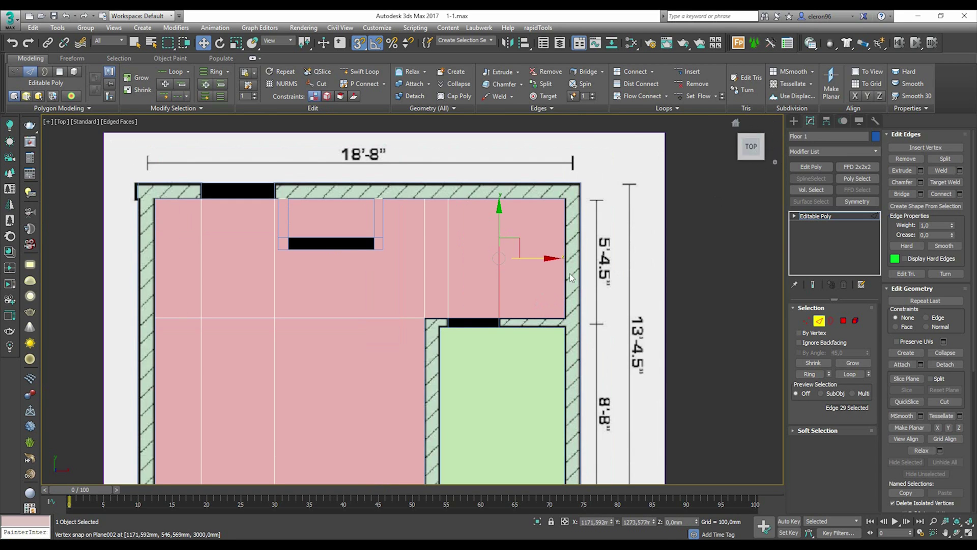
click(479, 318)
scroll(476, 319, up, 3)
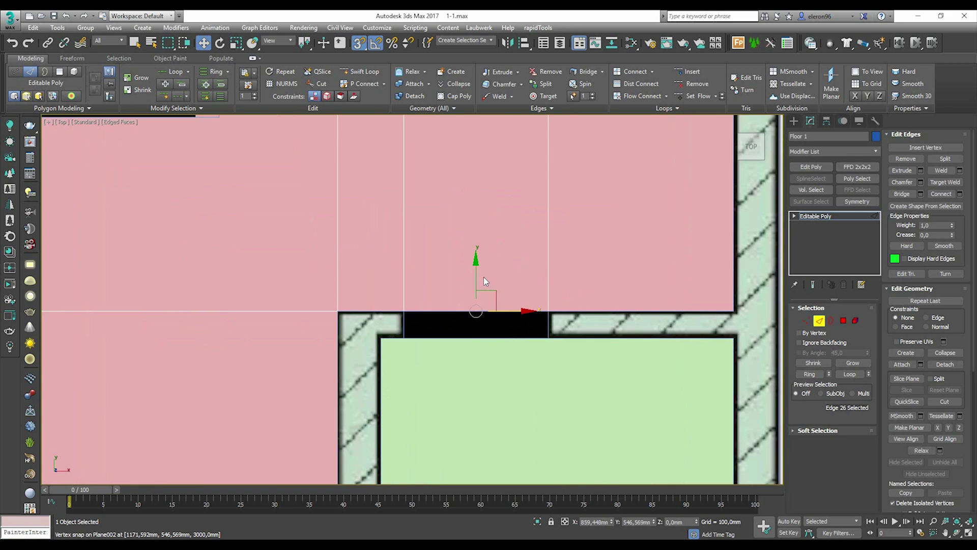
drag(475, 283, 461, 312)
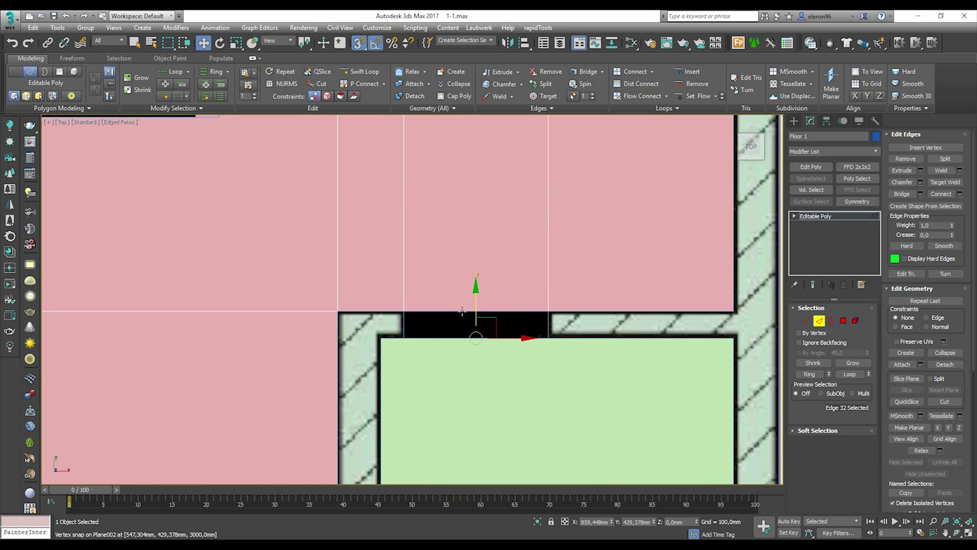
key(alt+w)
right_click(526, 378)
key(alt+w)
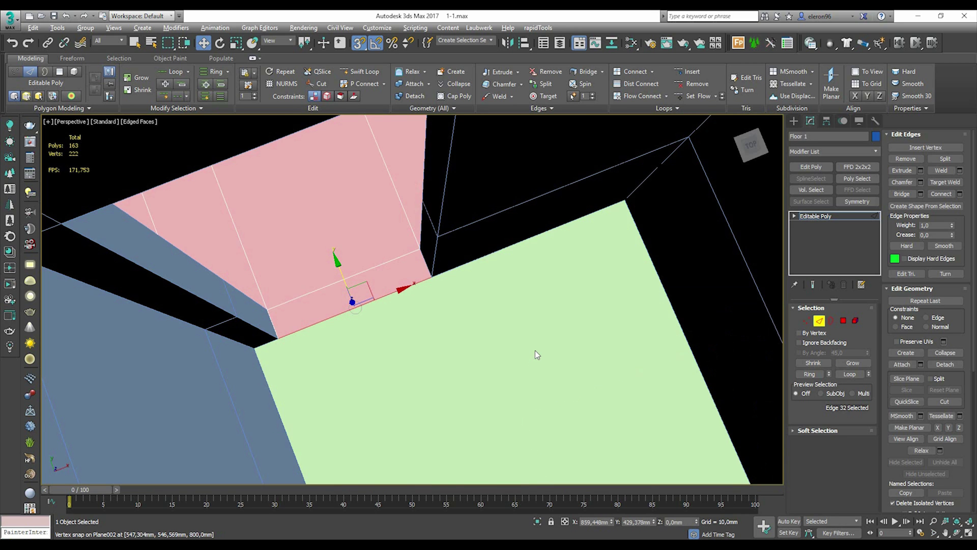
Step: Unhide all objects in the scene and view the complete apartment with its ceiling from several sides
scroll(535, 350, down, 6)
mouse_move(524, 350)
alt+middle_down()
mouse_move(449, 332)
mouse_move(564, 334)
mouse_move(571, 359)
mouse_move(534, 335)
alt+middle_up()
click(654, 308)
alt+middle_drag(654, 309, 579, 309)
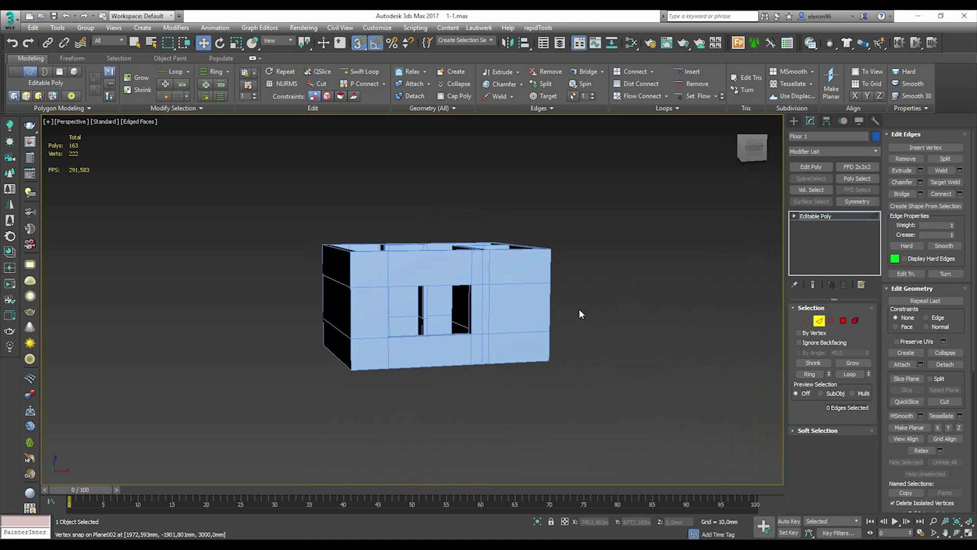
right_click(611, 309)
click(321, 388)
right_click(554, 283)
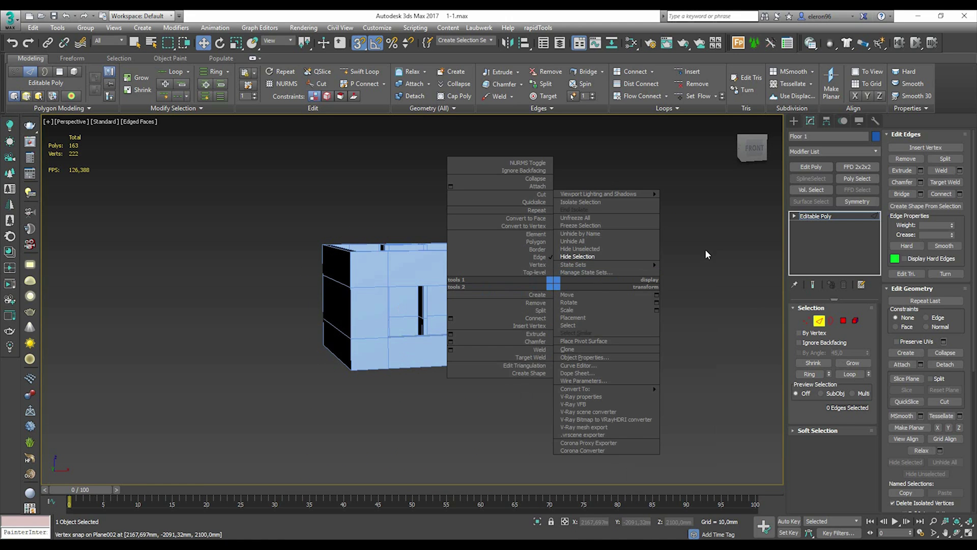
click(704, 250)
right_click(625, 230)
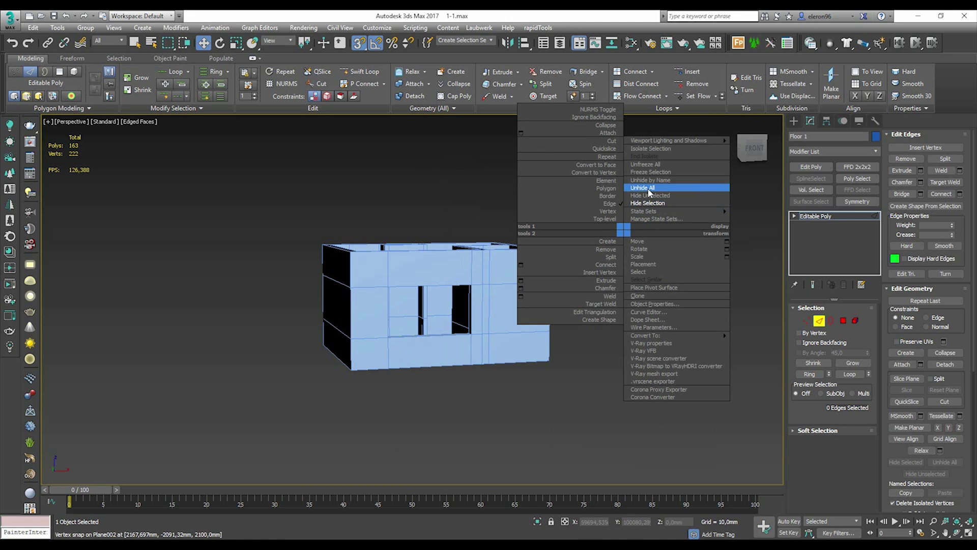
click(648, 188)
alt+middle_drag(555, 294, 554, 259)
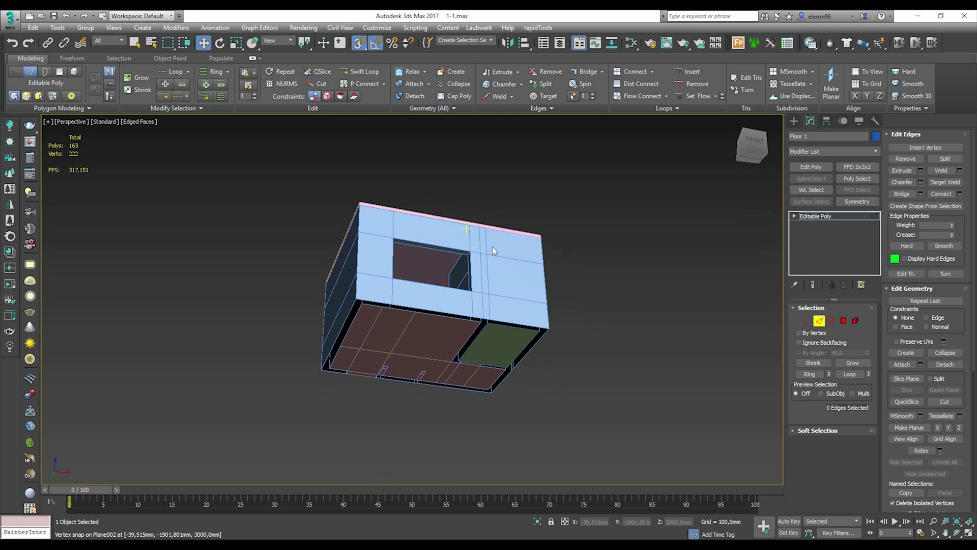
alt+middle_drag(493, 246, 454, 352)
alt+middle_drag(454, 352, 459, 359)
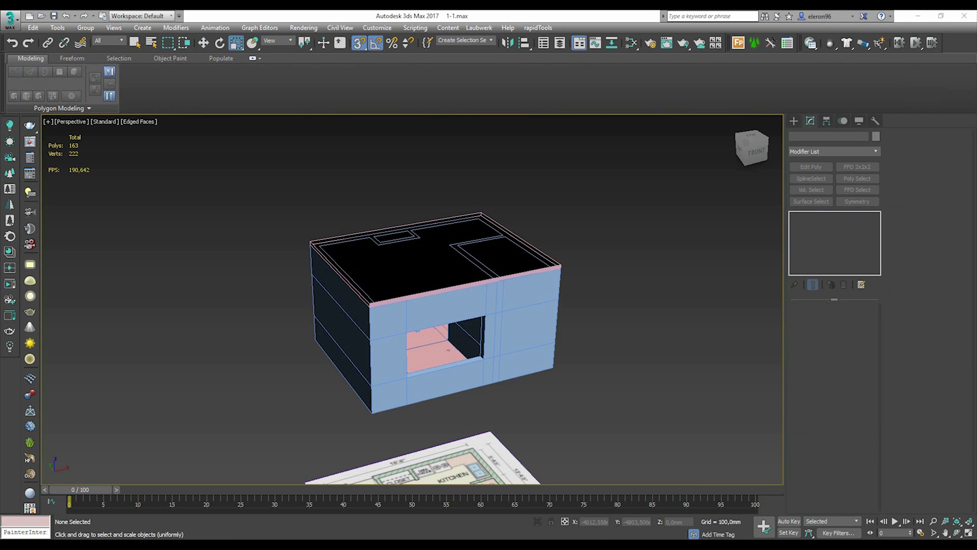
Step: Open the Scene Explorer and rename Floor 2 as "Floor Toilet"
click(795, 121)
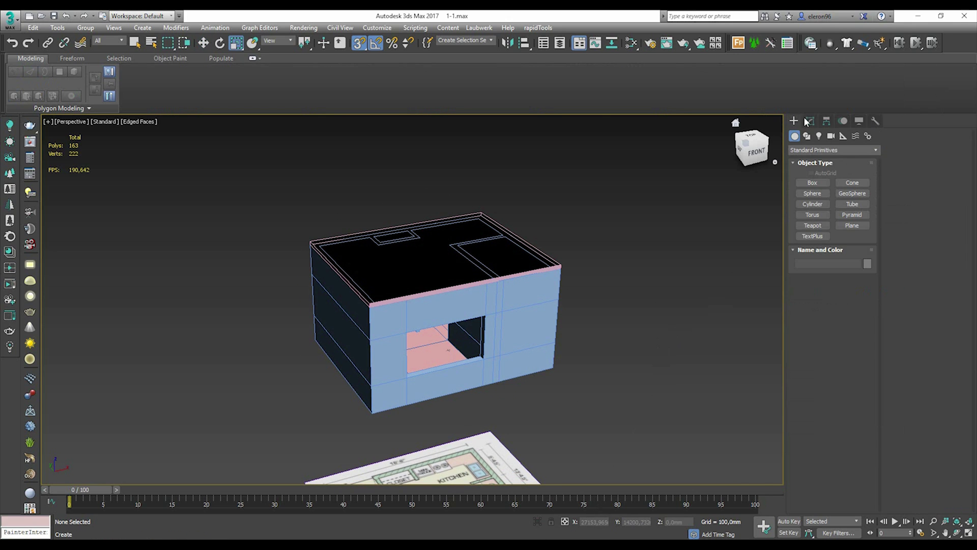
click(58, 28)
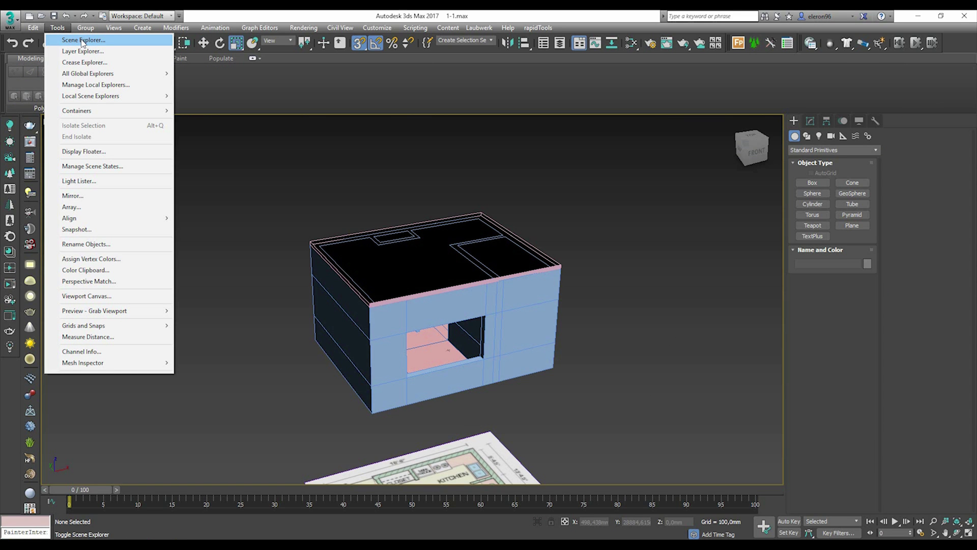
click(83, 41)
click(161, 204)
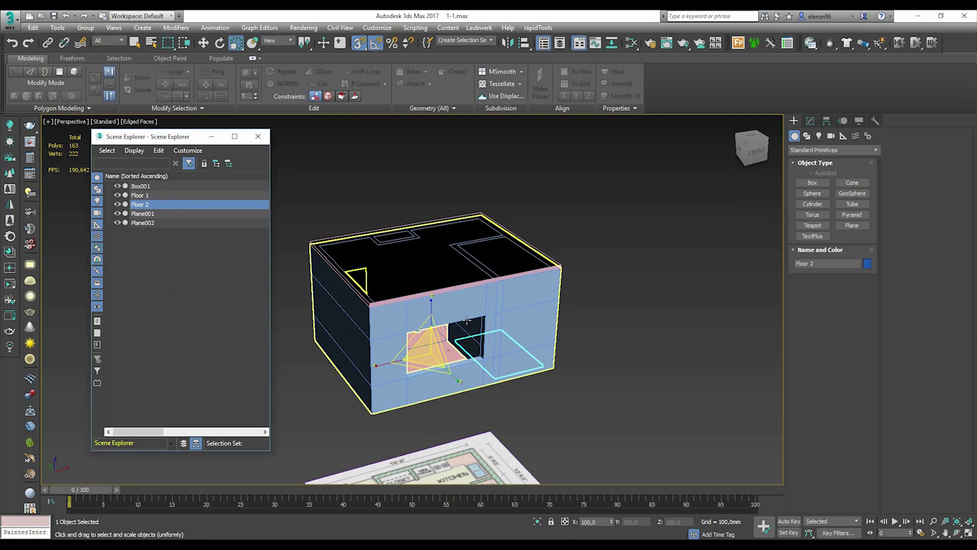
click(159, 206)
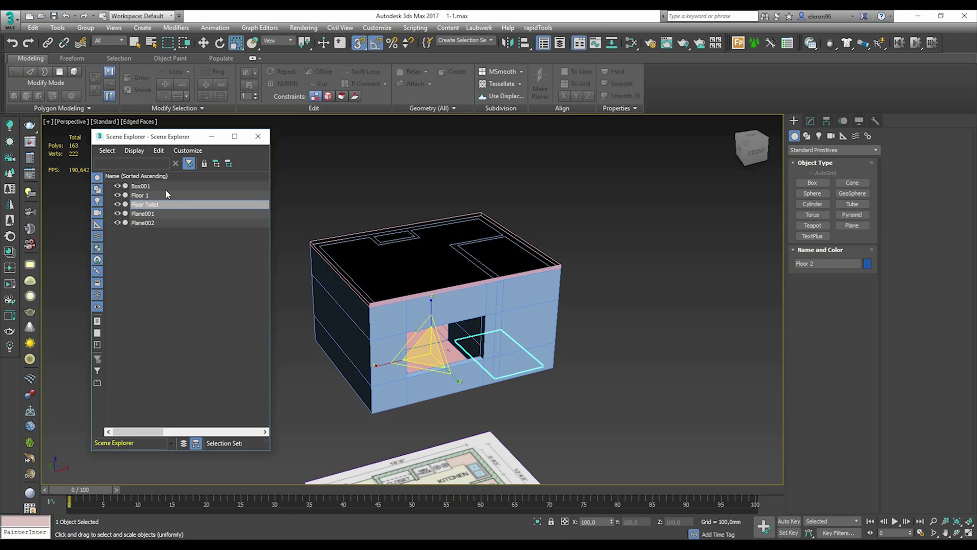
click(174, 270)
Step: Rename the Floor 1 object as "Floor Living room"
click(175, 194)
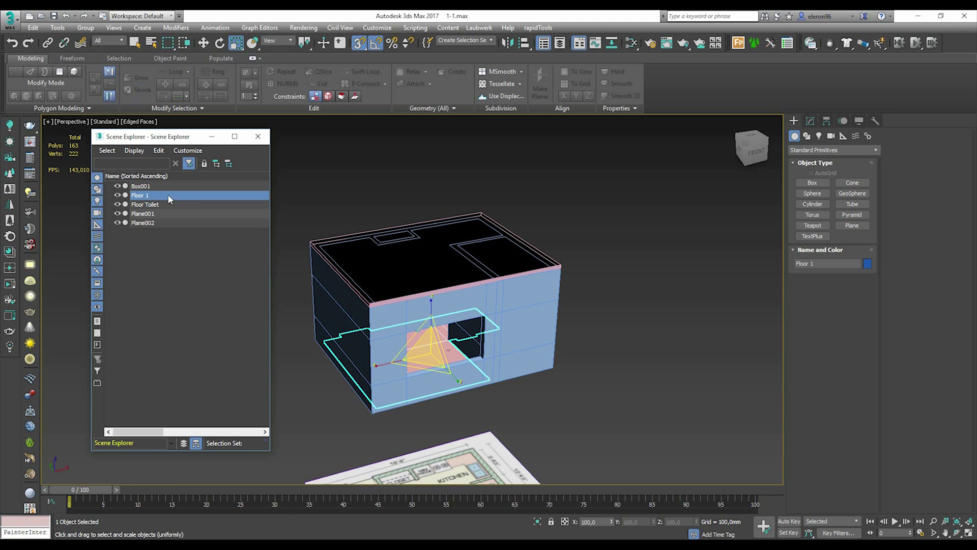
click(167, 194)
double_click(148, 195)
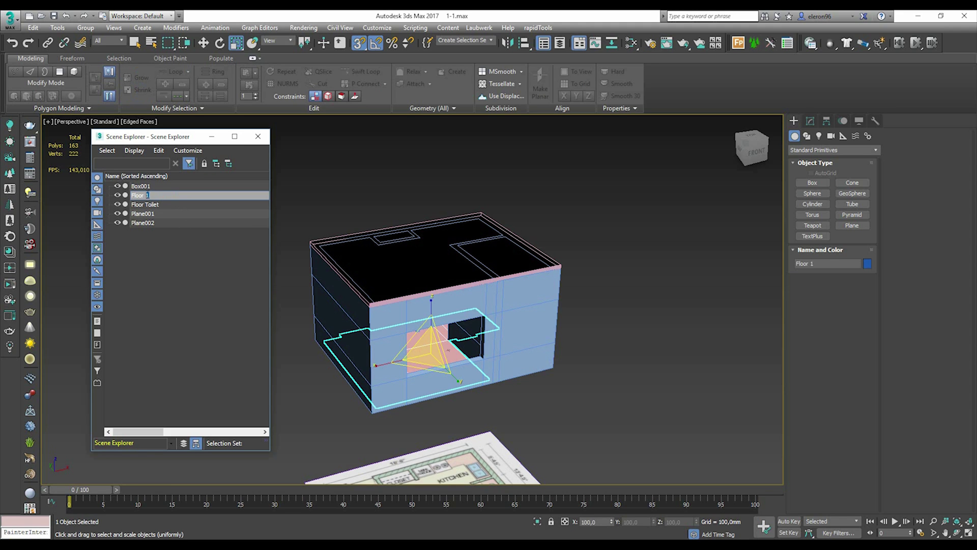
text(Living room)
click(218, 290)
Step: Rename the Box001 slab on top of the walls as "Ceiling"
click(162, 187)
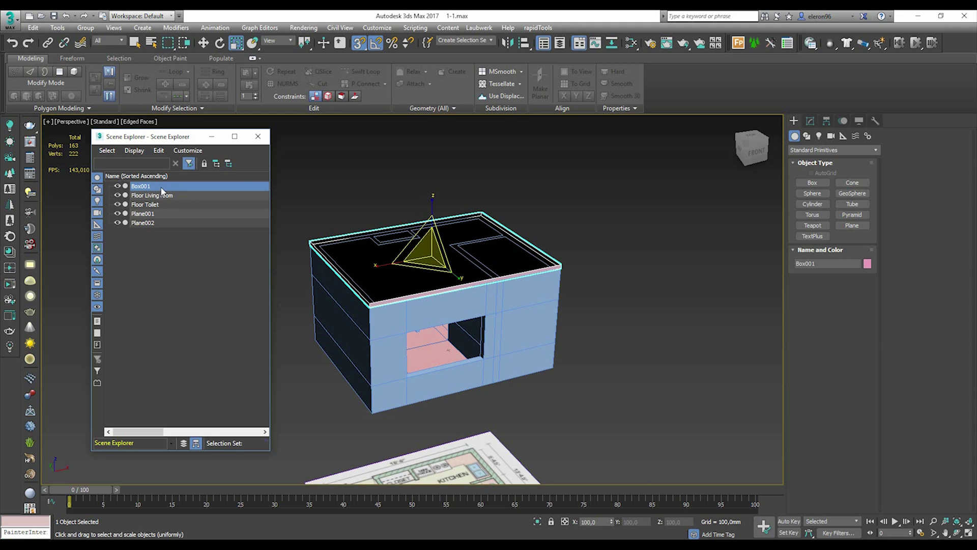
click(167, 338)
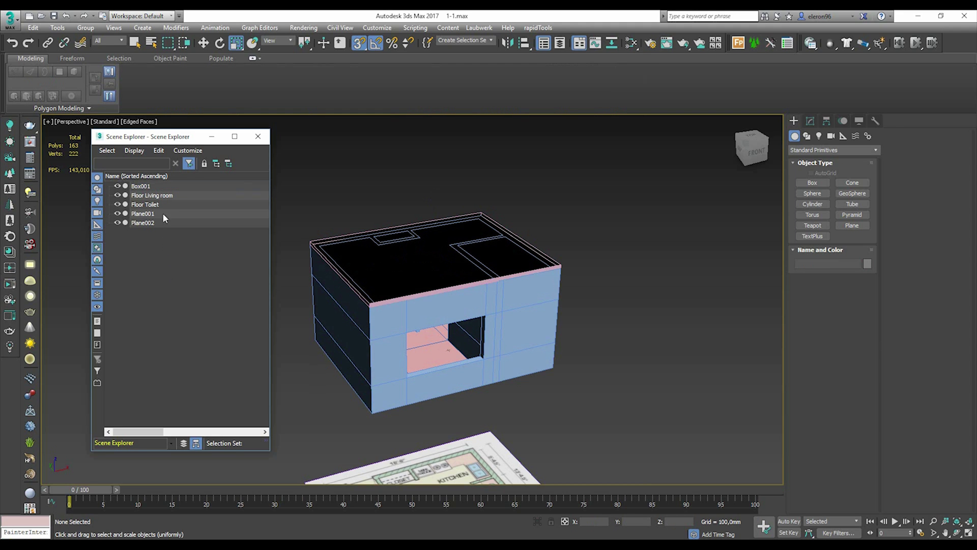
click(152, 186)
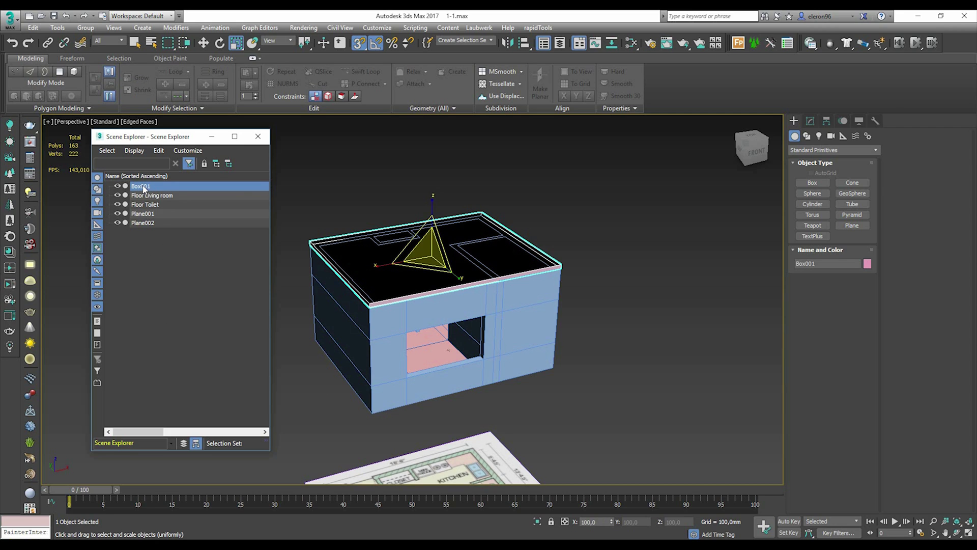
right_click(152, 189)
click(167, 225)
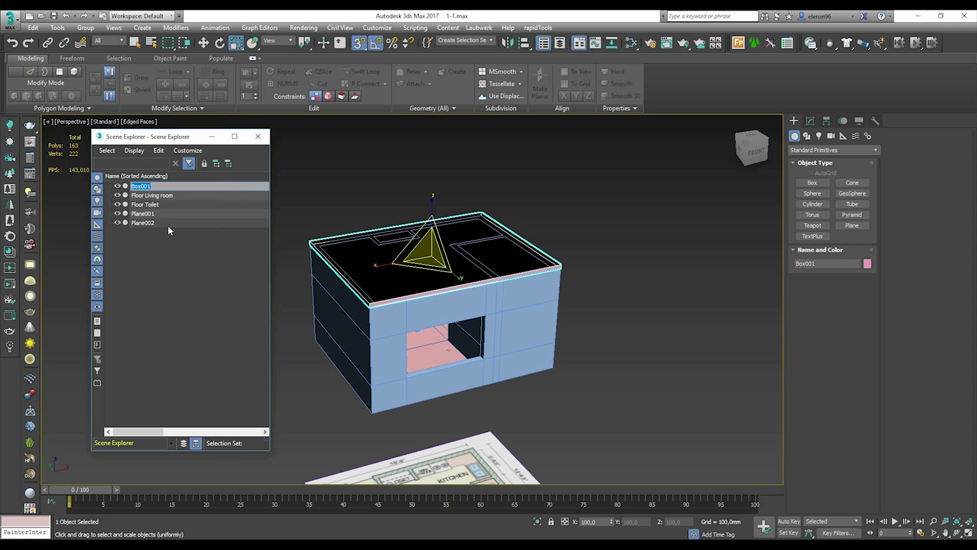
text(Ceiling)
click(172, 265)
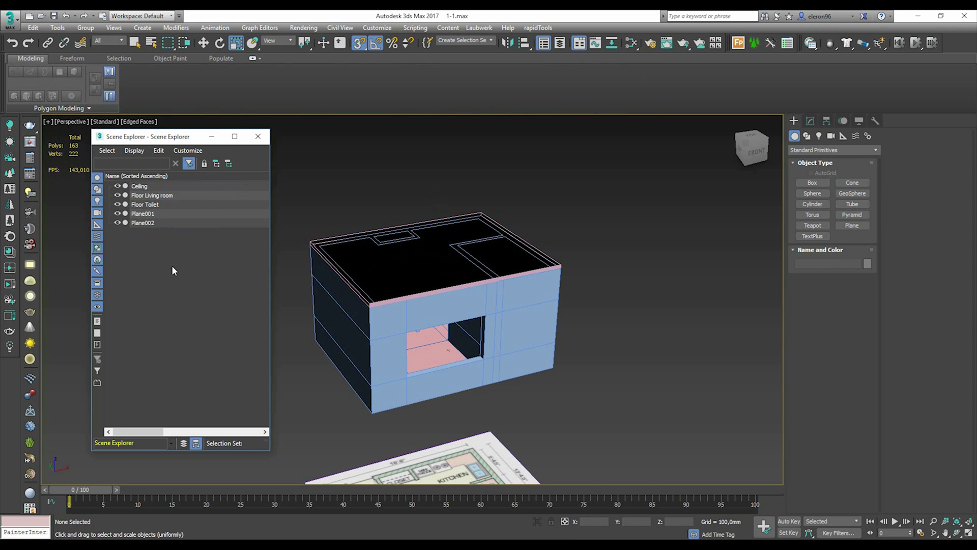
Step: Rename the Plane001 floor plan image plane as "Ref Plane"
click(165, 215)
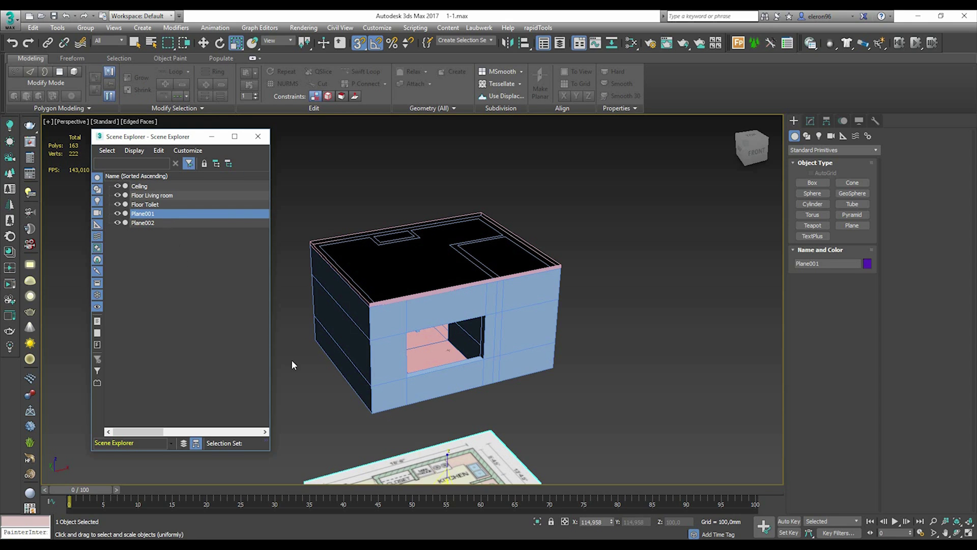
right_click(144, 214)
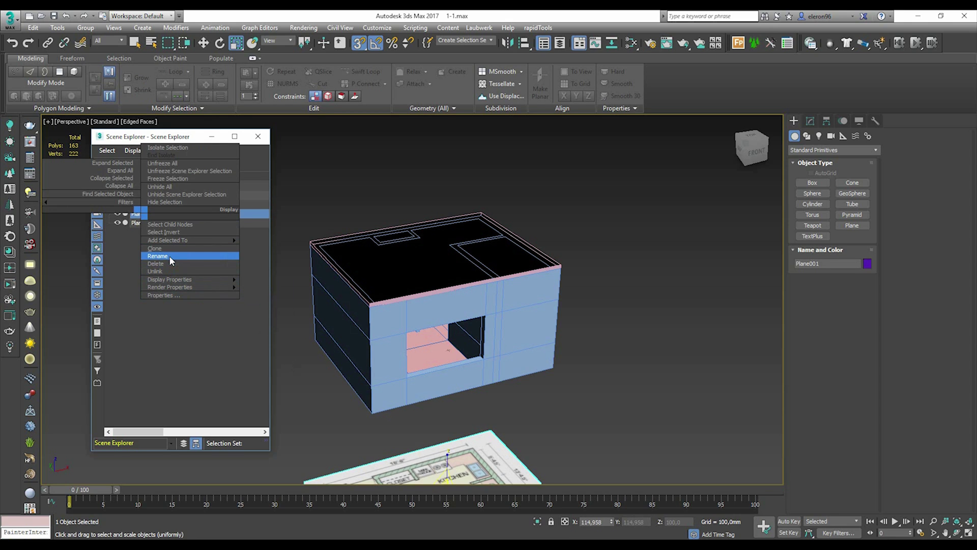
click(169, 256)
text(R)
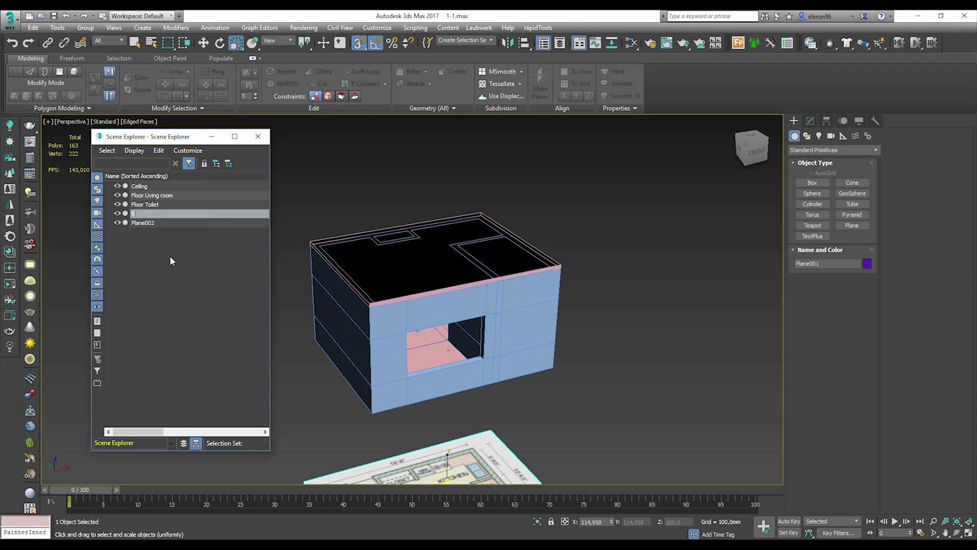
text(ef Plane)
click(186, 283)
Step: Open the name of the Plane002 walls object for renaming
click(143, 223)
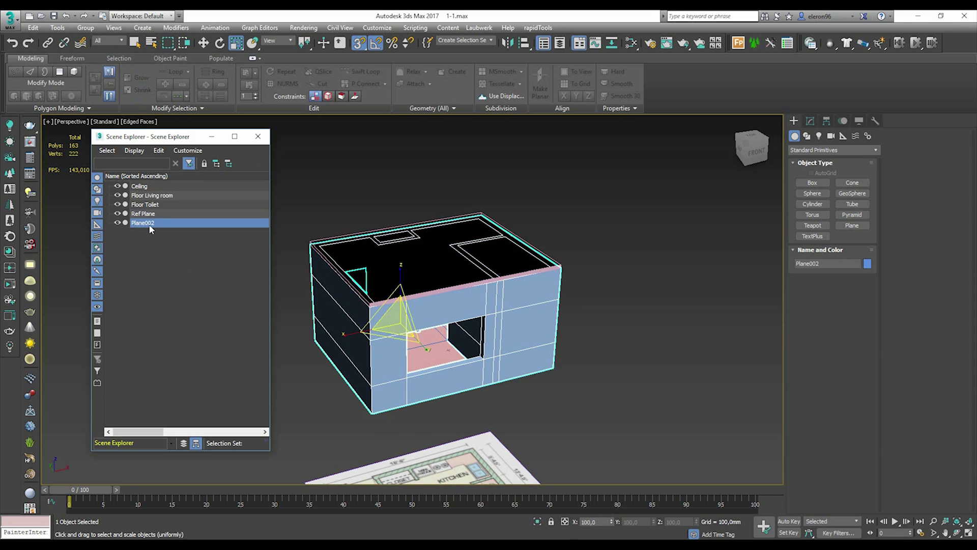
right_click(151, 222)
click(166, 262)
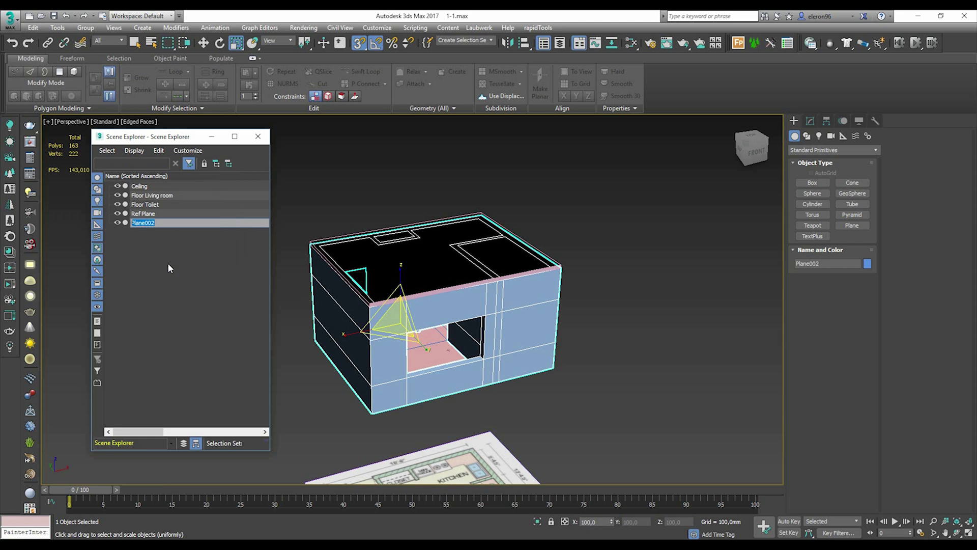